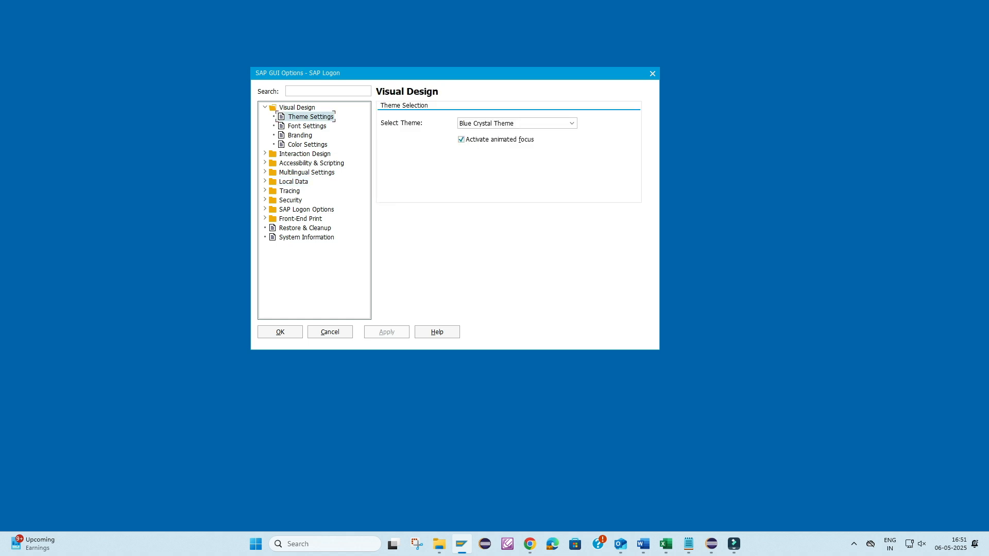
- Look through the font, branding and color settings under Visual Design
{"action": "left_click", "coordinate": [324, 127]}
{"action": "left_click", "coordinate": [309, 136]}
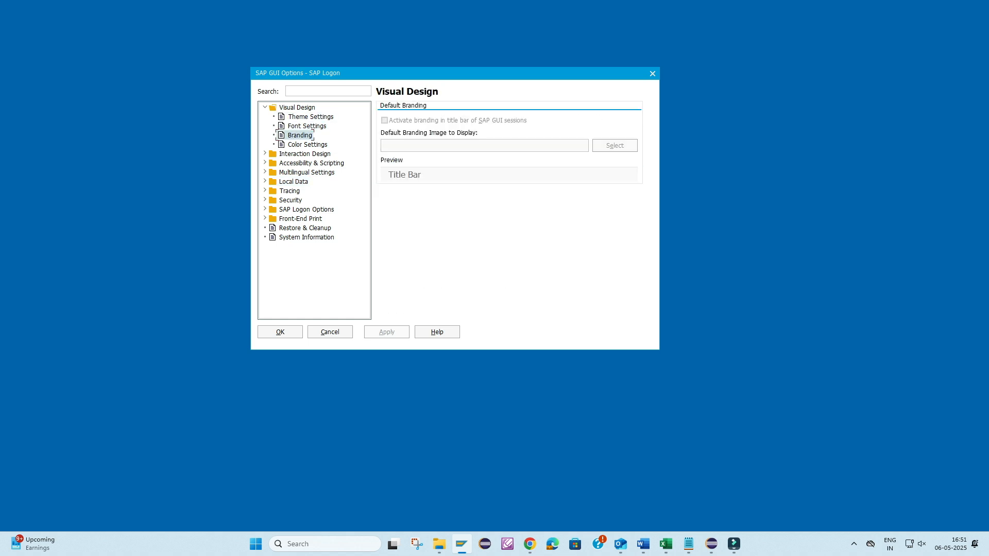
{"action": "left_click", "coordinate": [307, 144]}
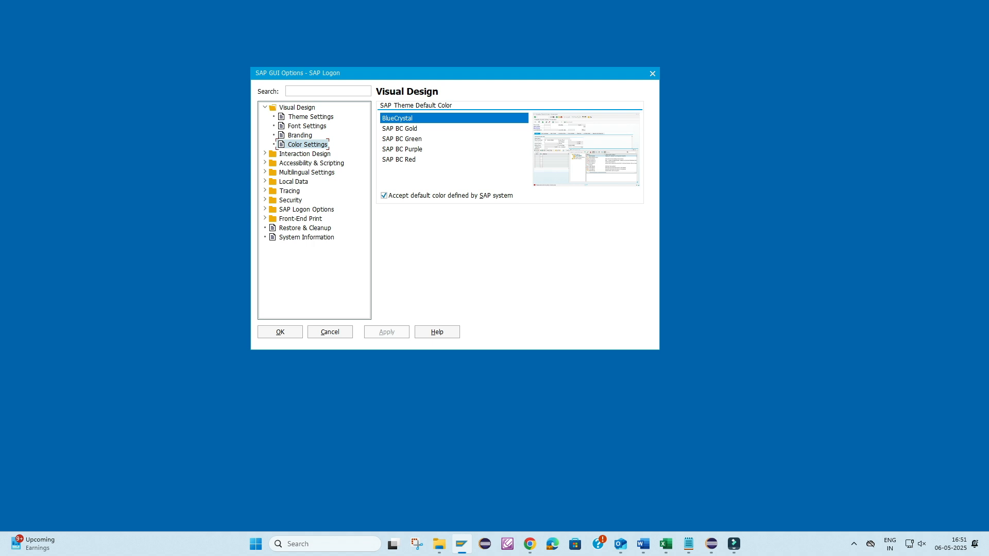
- Preview the gold, green, purple and red default theme colors and select SAP BC Gold
{"action": "left_click", "coordinate": [400, 129]}
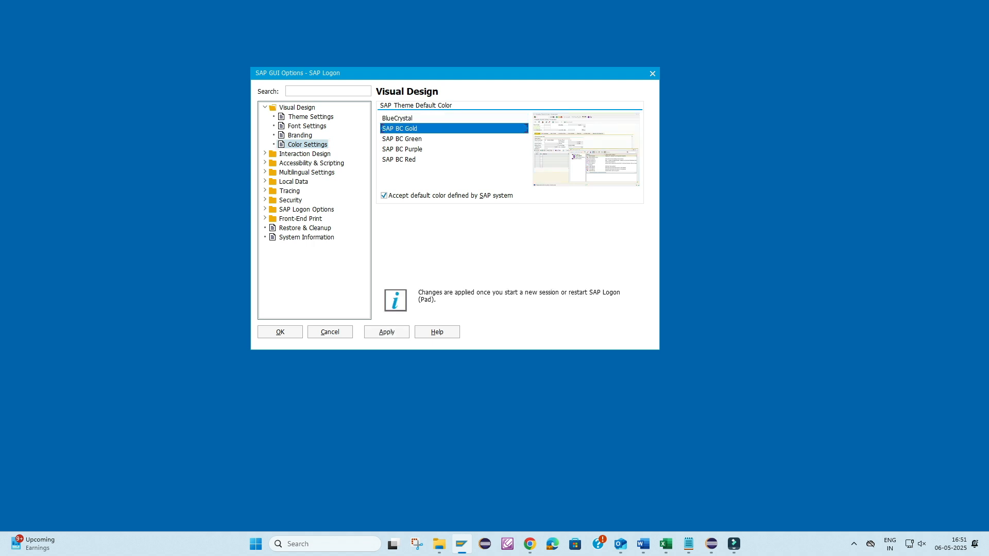
{"action": "left_click", "coordinate": [402, 139]}
{"action": "left_click", "coordinate": [402, 150]}
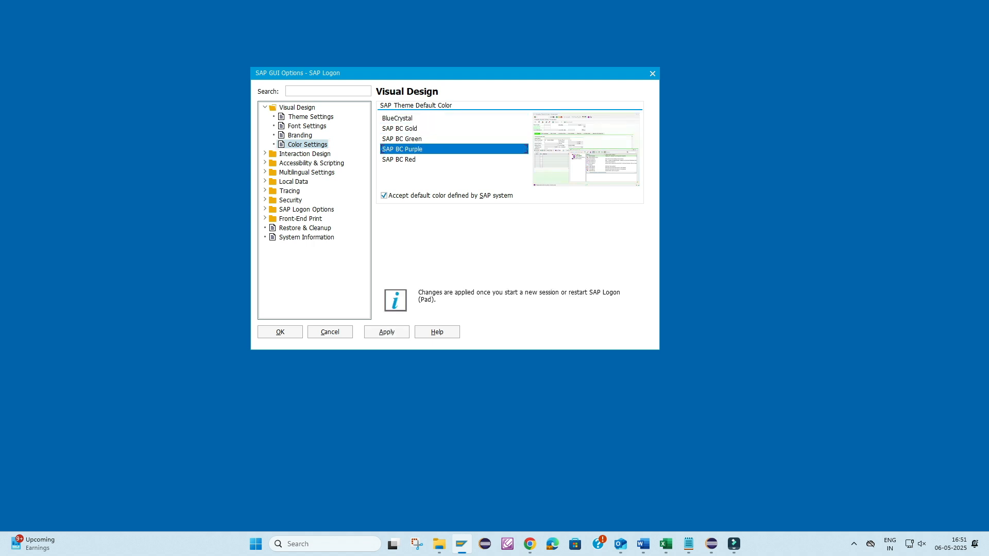
{"action": "left_click", "coordinate": [400, 160]}
{"action": "left_click", "coordinate": [401, 149]}
{"action": "key", "text": "Up"}
{"action": "key", "text": "Up"}
{"action": "key", "text": "Up"}
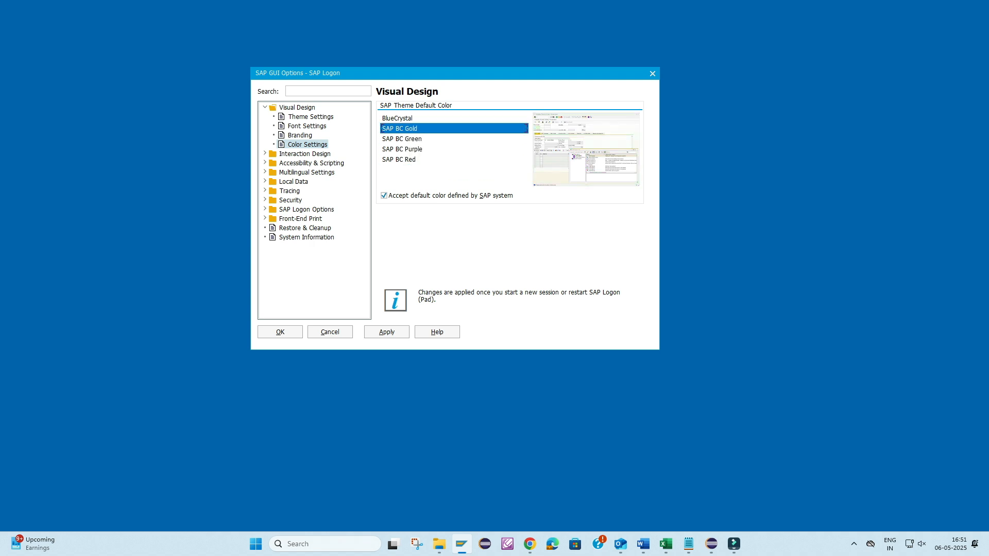
- Set the theme to Quartz Theme, apply the change and accept the options
{"action": "left_click", "coordinate": [311, 117]}
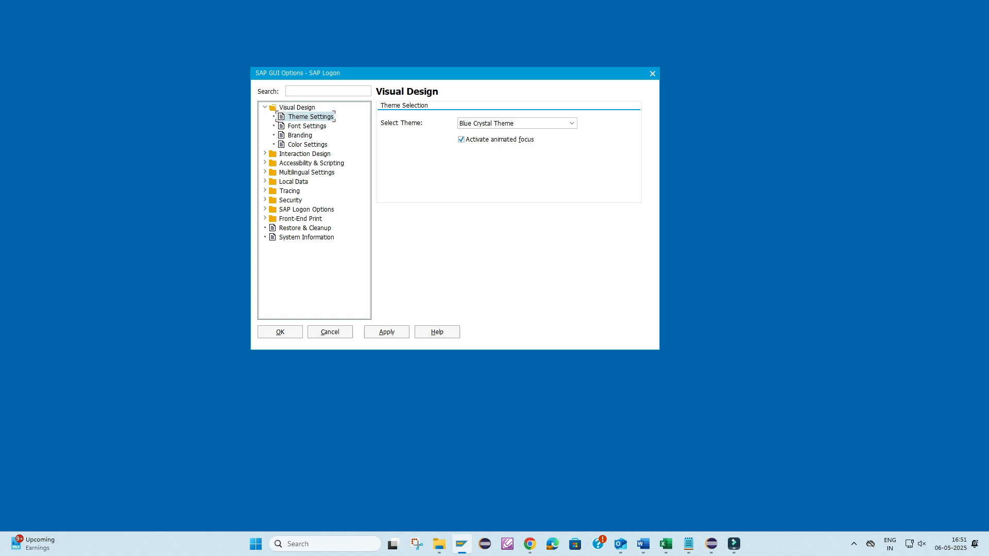
{"action": "left_click", "coordinate": [571, 123]}
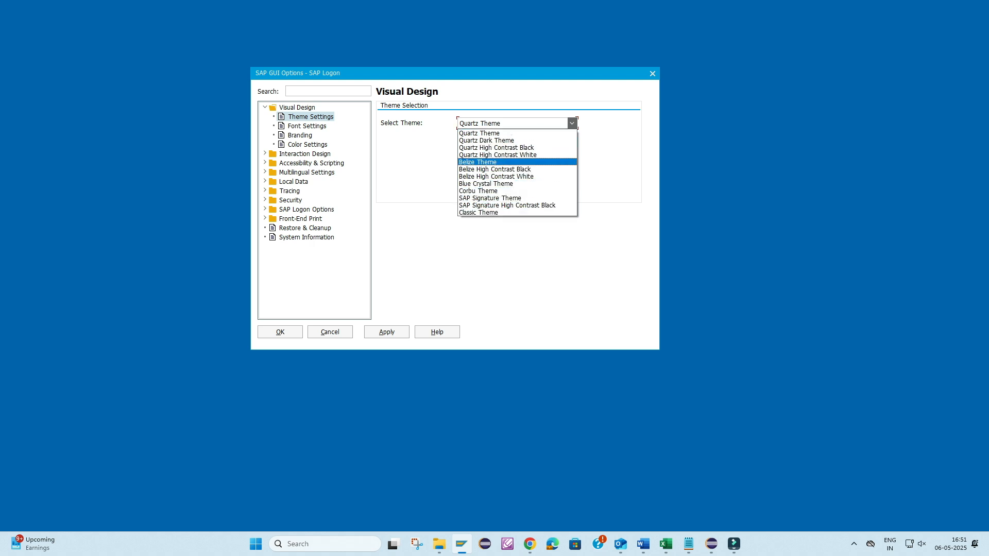
{"action": "left_click", "coordinate": [494, 134]}
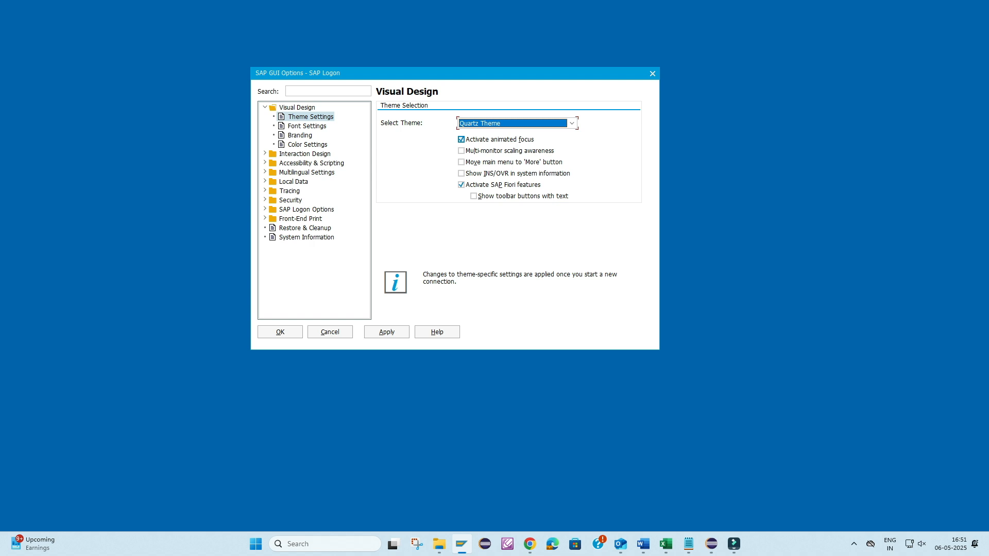
{"action": "key", "text": "alt+a"}
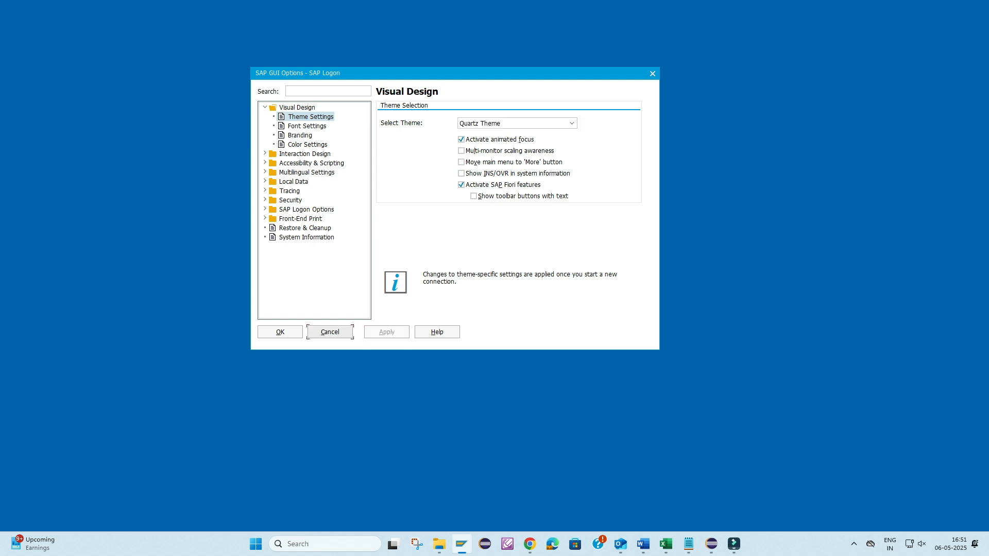
{"action": "left_click", "coordinate": [280, 332]}
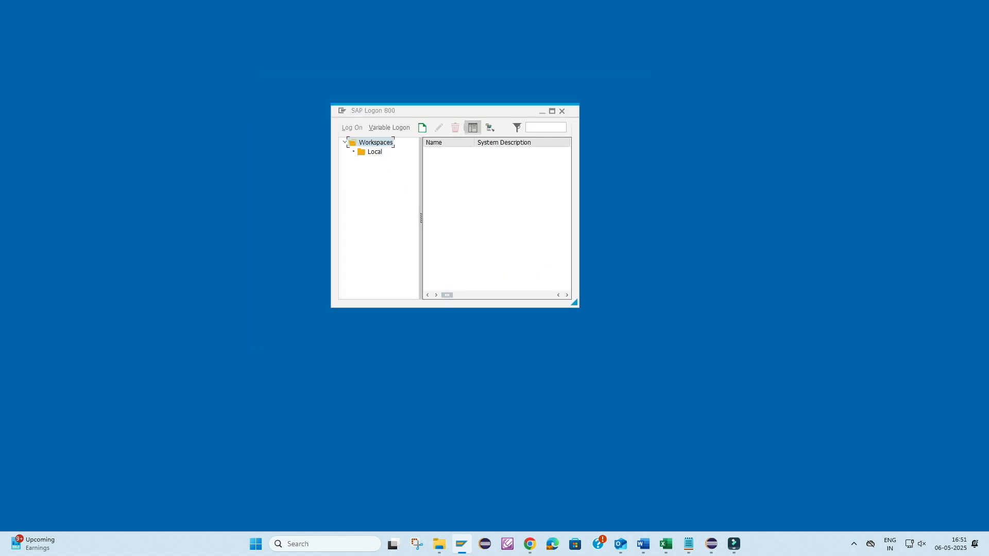
- Open the Sandbox connection from the Local workspace to inspect the theme on its logon screen, and close it
{"action": "left_click", "coordinate": [374, 152]}
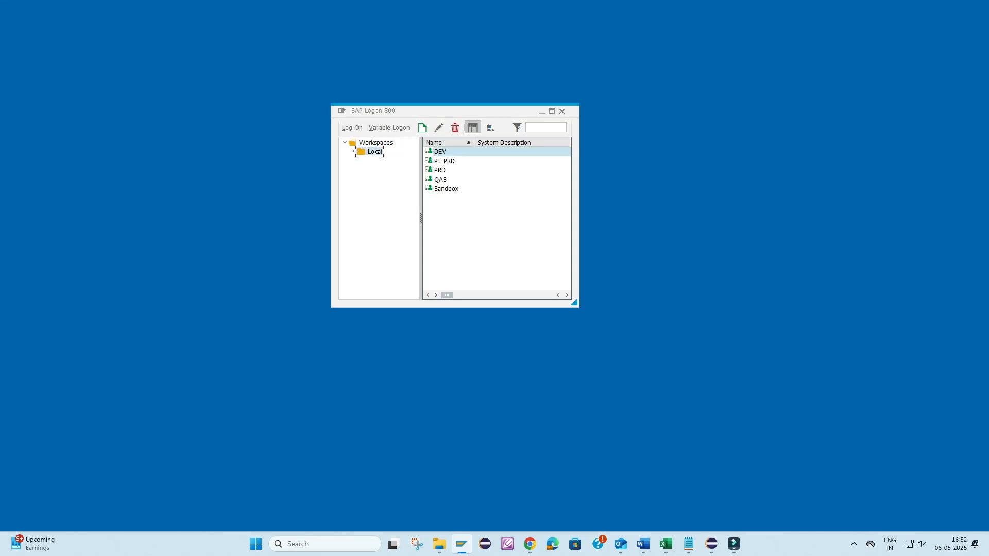
{"action": "double_click", "coordinate": [446, 189]}
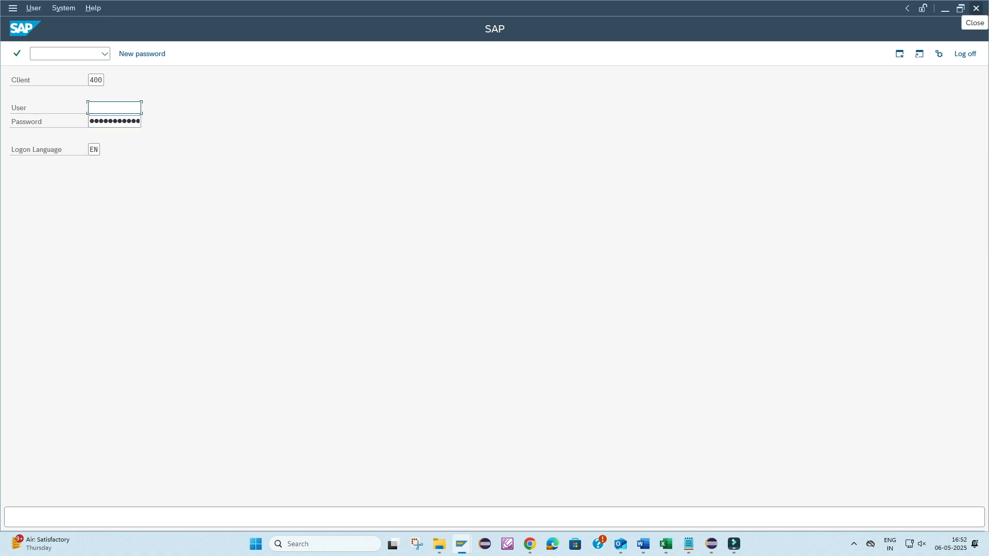
{"action": "left_click", "coordinate": [975, 8]}
- Reopen the SAP Logon options and select Belize Theme in the theme settings
{"action": "key", "text": "alt+space"}
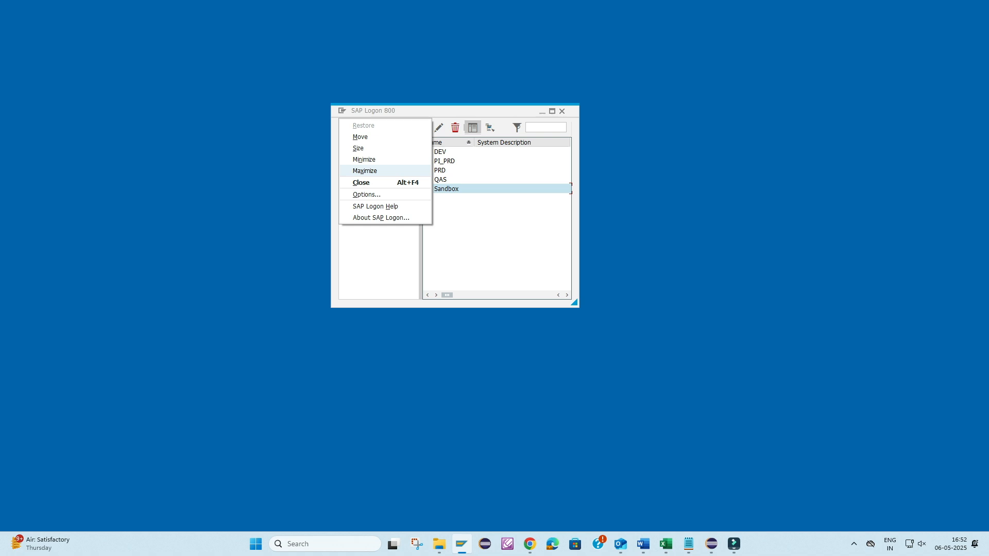
{"action": "left_click", "coordinate": [366, 194]}
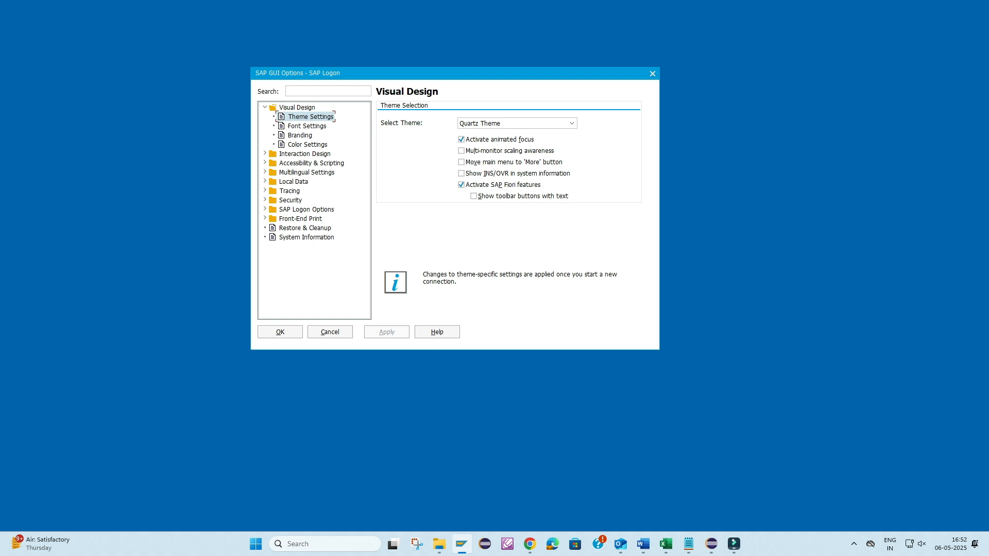
{"action": "left_click", "coordinate": [571, 123]}
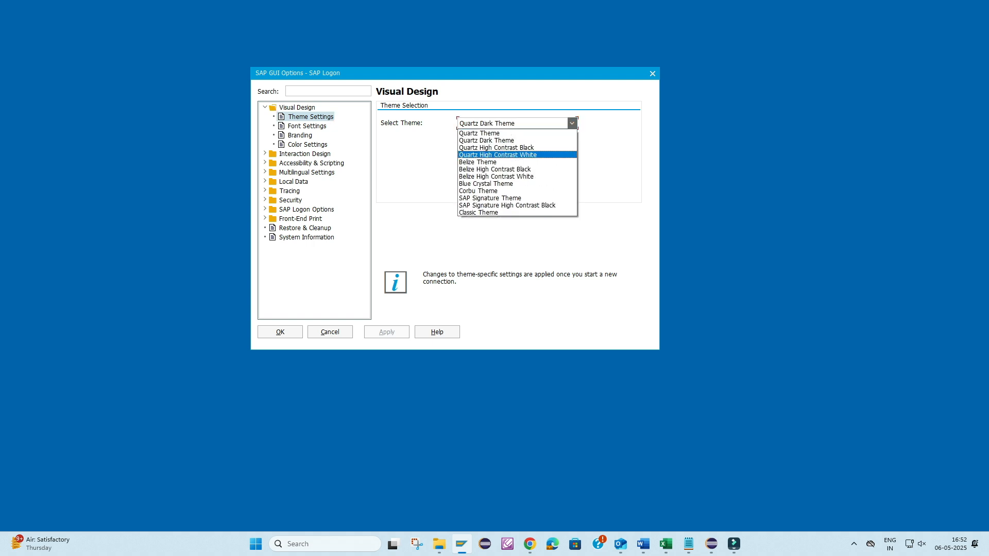
{"action": "key", "text": "Return"}
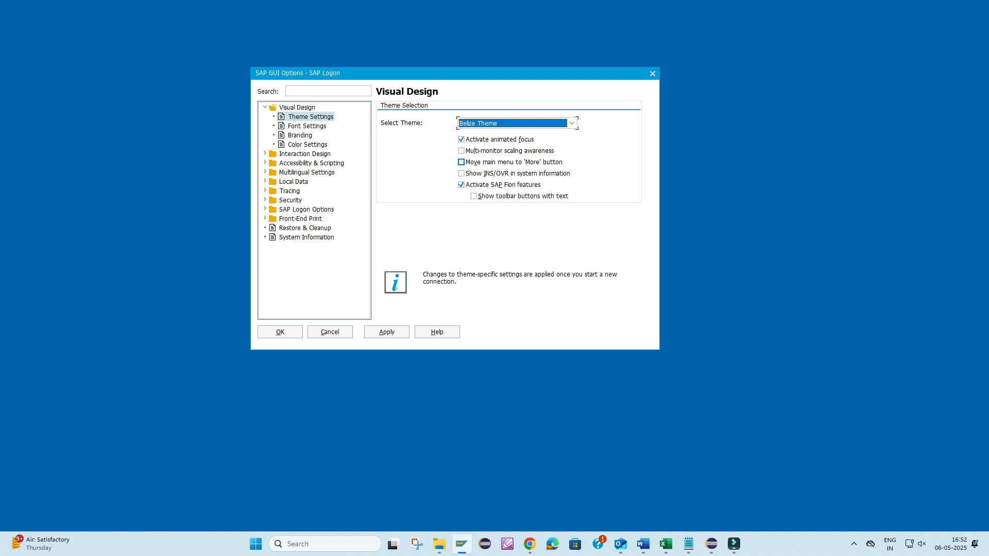
- Browse the other available themes in the list and accept the options with Belize Theme
{"action": "left_click", "coordinate": [572, 123]}
{"action": "key", "text": "Down"}
{"action": "key", "text": "Down"}
{"action": "key", "text": "Down"}
{"action": "key", "text": "Down"}
{"action": "key", "text": "Down"}
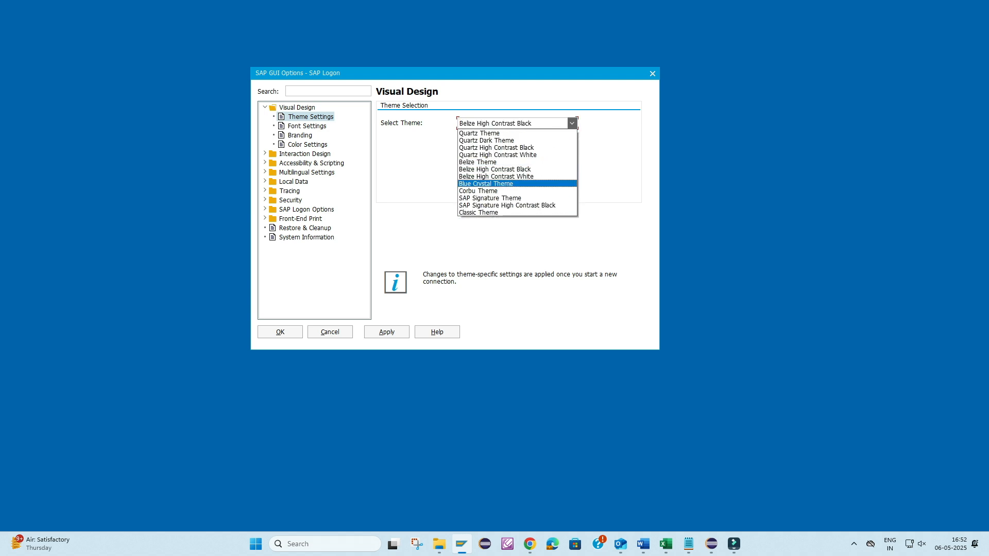
{"action": "key", "text": "Up"}
{"action": "key", "text": "Up"}
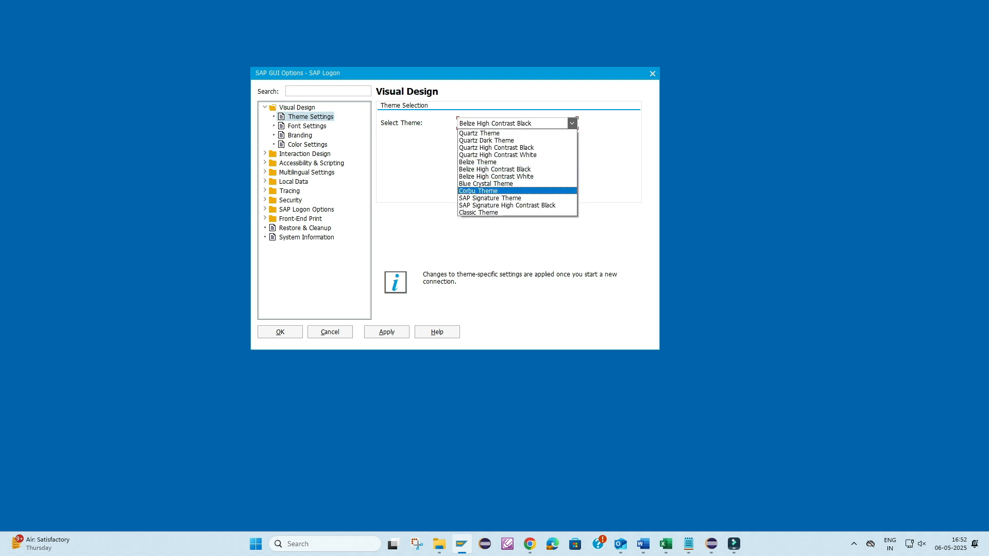
{"action": "key", "text": "Down"}
{"action": "key", "text": "Down"}
{"action": "key", "text": "Down"}
{"action": "key", "text": "Down"}
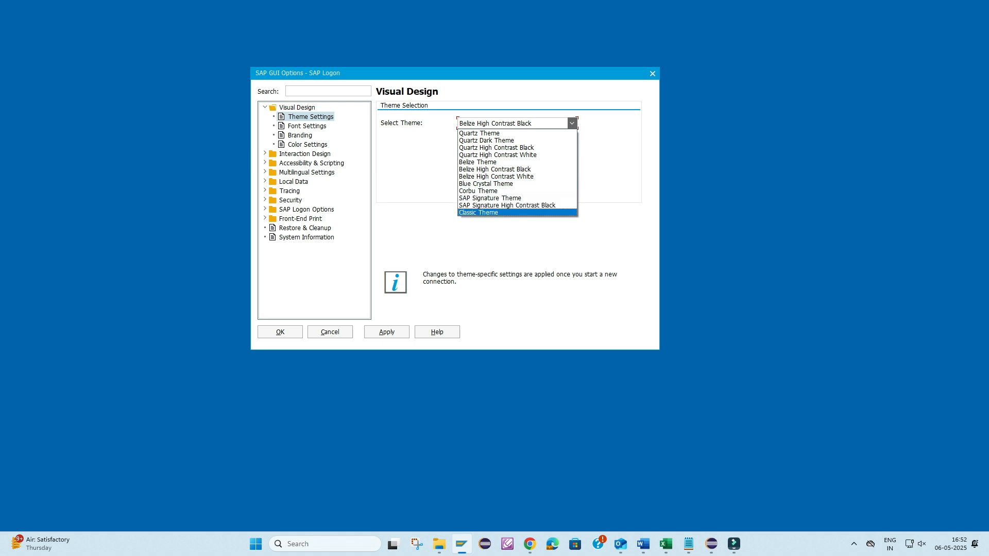
{"action": "key", "text": "Up"}
{"action": "key", "text": "Return"}
{"action": "key", "text": "Tab"}
{"action": "left_click", "coordinate": [280, 332]}
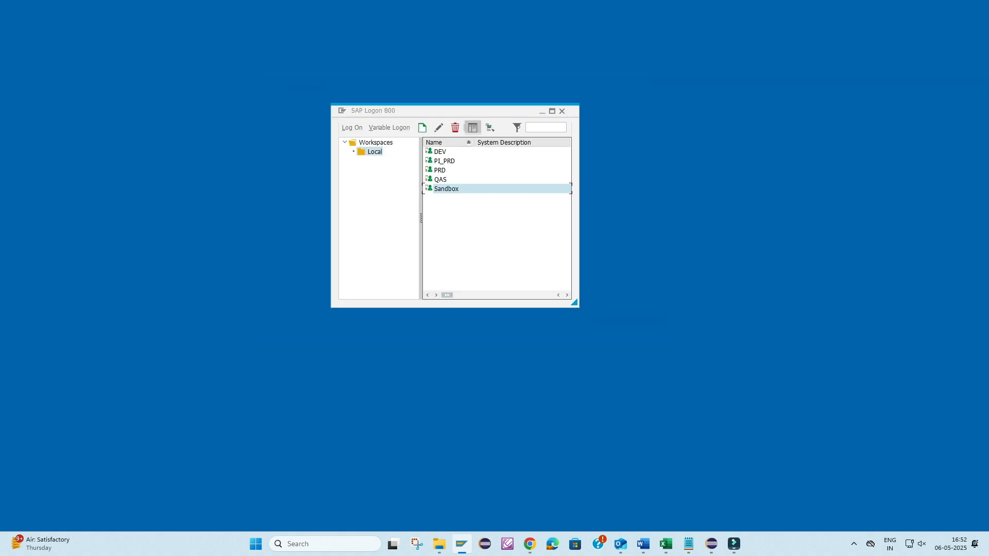
- Open the Sandbox logon screen to check how Belize Theme looks, and close the session
{"action": "key", "text": "Return"}
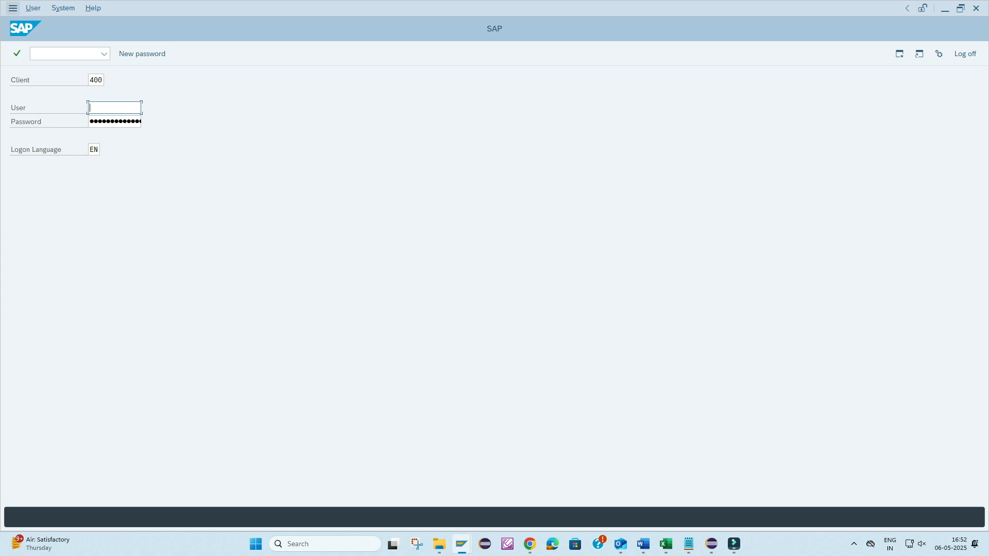
{"action": "left_click", "coordinate": [975, 7]}
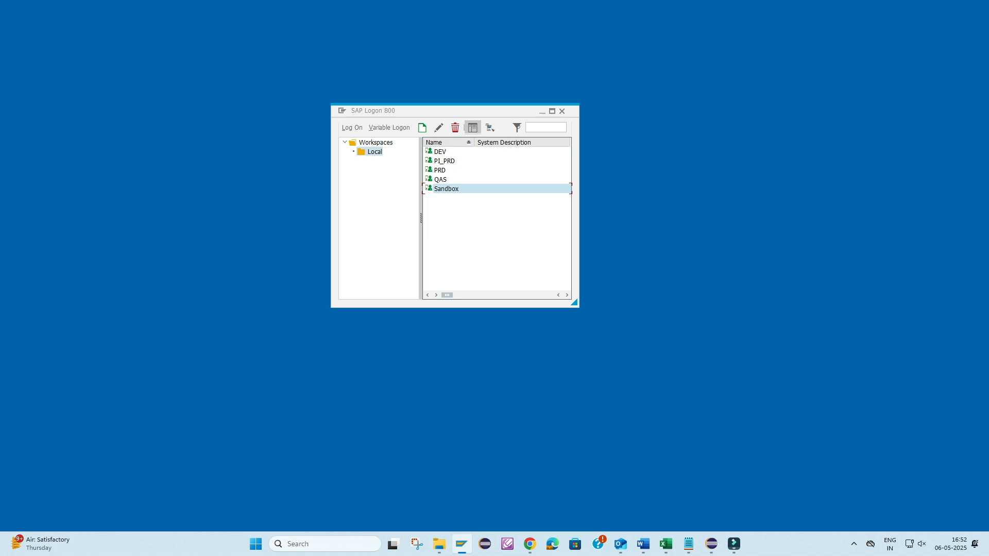
- Open the font settings in the SAP Logon options and keep the character set filter at Current
{"action": "key", "text": "alt+space"}
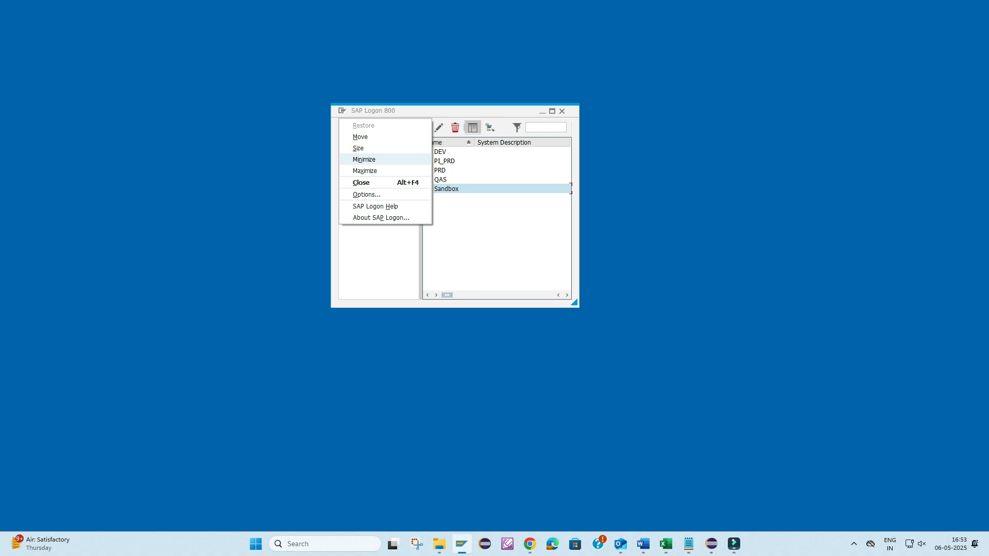
{"action": "key", "text": "Down"}
{"action": "key", "text": "Down"}
{"action": "key", "text": "Down"}
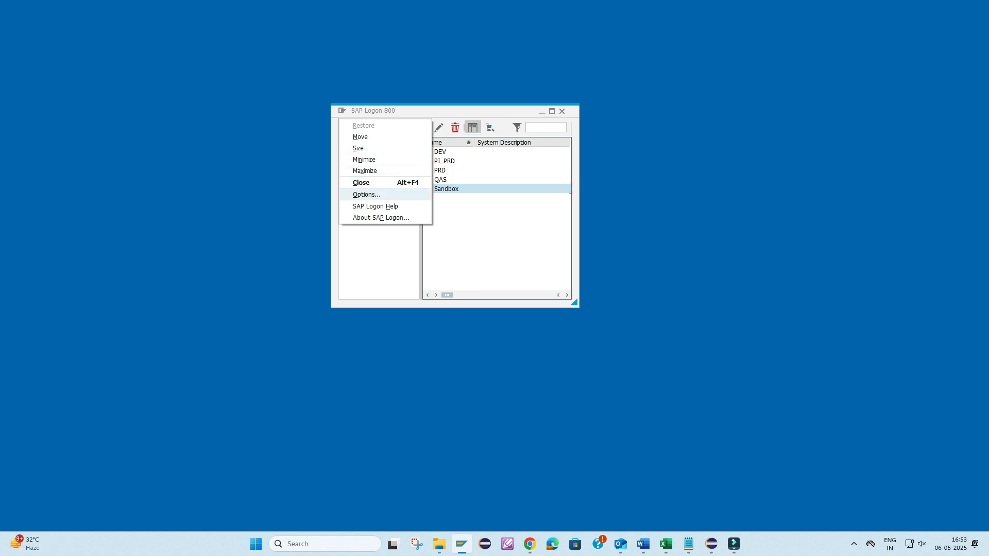
{"action": "key", "text": "Return"}
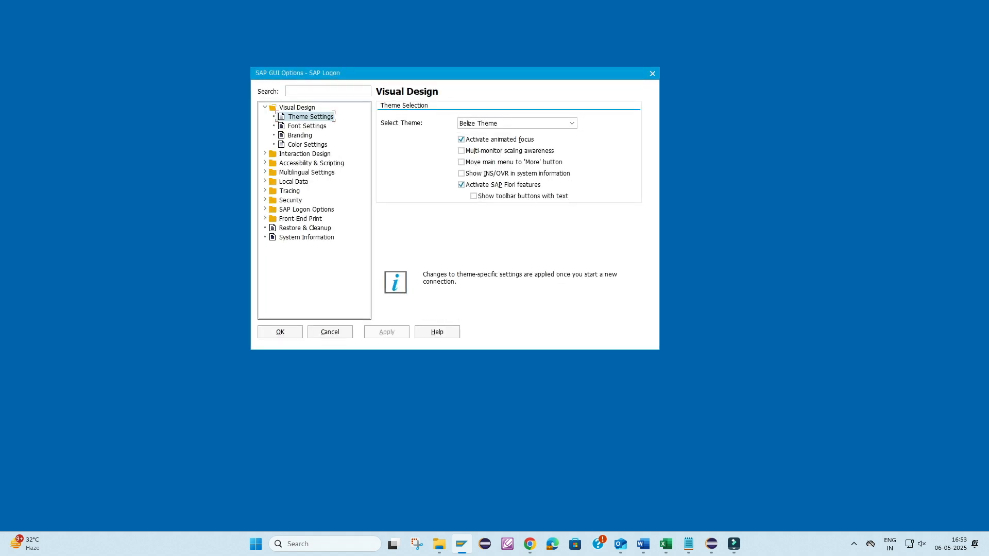
{"action": "left_click", "coordinate": [307, 127]}
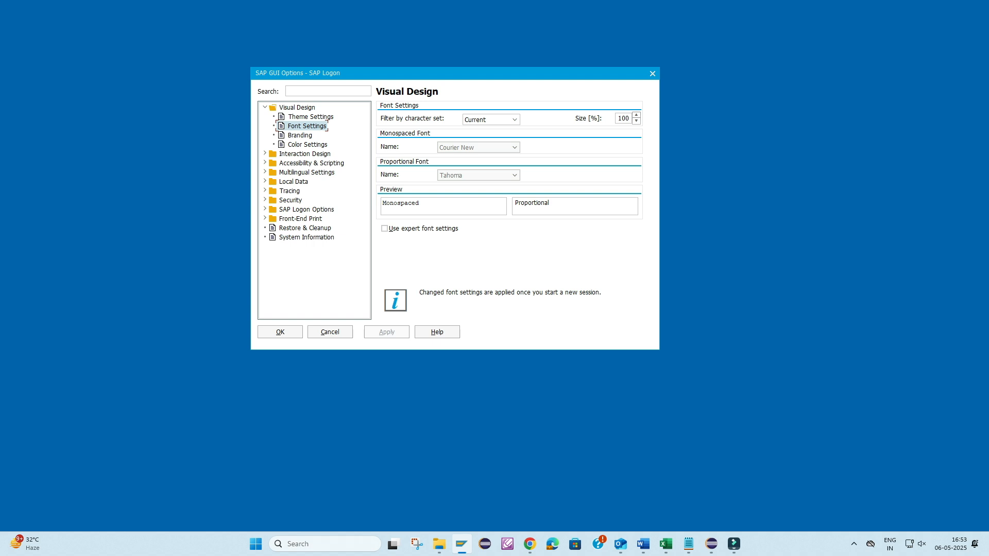
{"action": "left_click", "coordinate": [514, 119]}
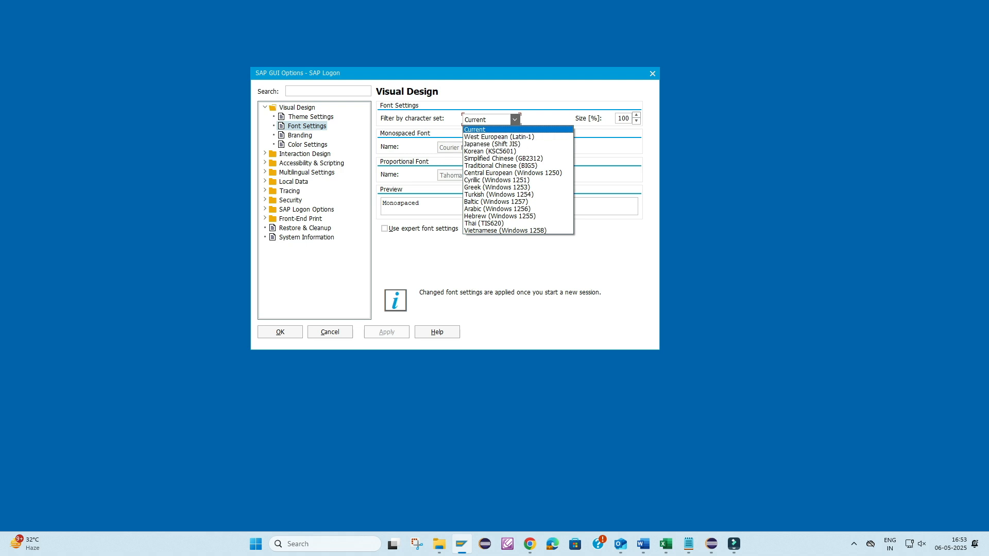
{"action": "left_click", "coordinate": [514, 119]}
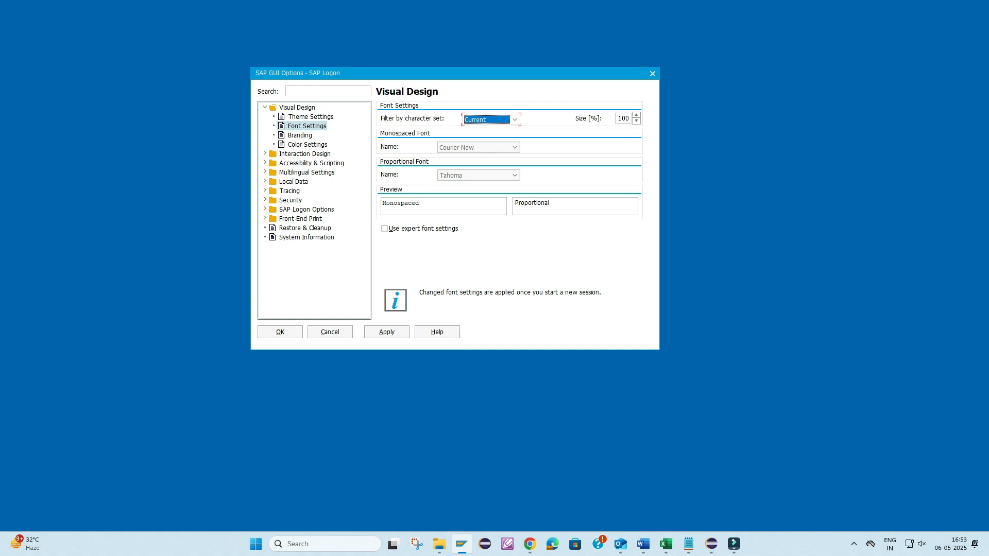
{"action": "left_click", "coordinate": [433, 205]}
{"action": "key", "text": "ctrl+a"}
{"action": "left_click_drag", "start_coordinate": [562, 204], "coordinate": [514, 203]}
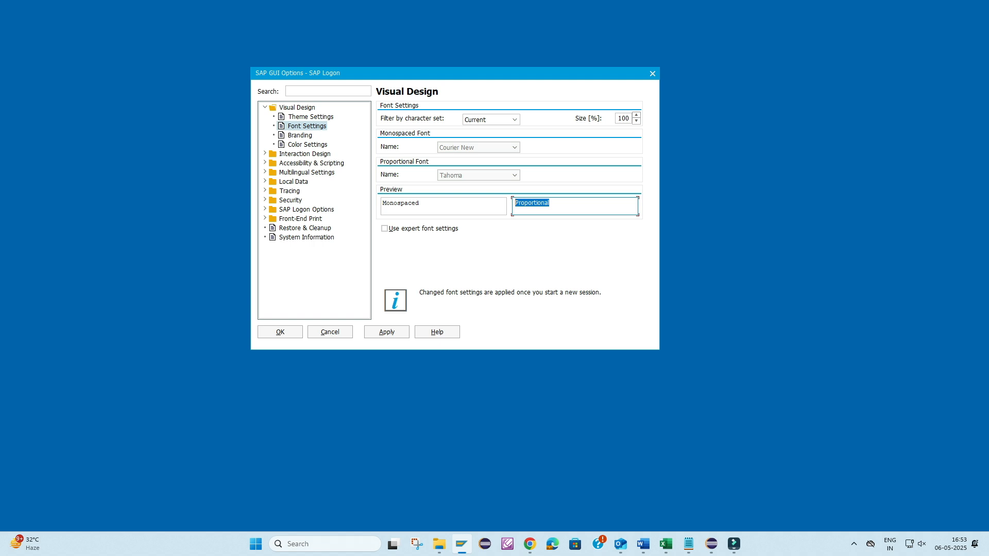
- Set the font size to 150%, apply the change and accept the options
{"action": "left_click", "coordinate": [636, 116]}
{"action": "left_click", "coordinate": [636, 115]}
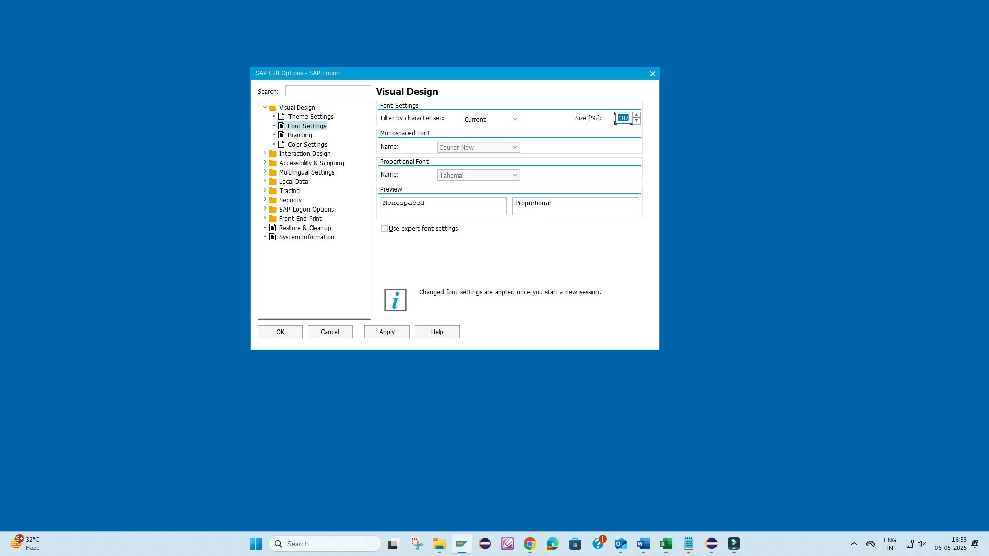
{"action": "type", "text": "150"}
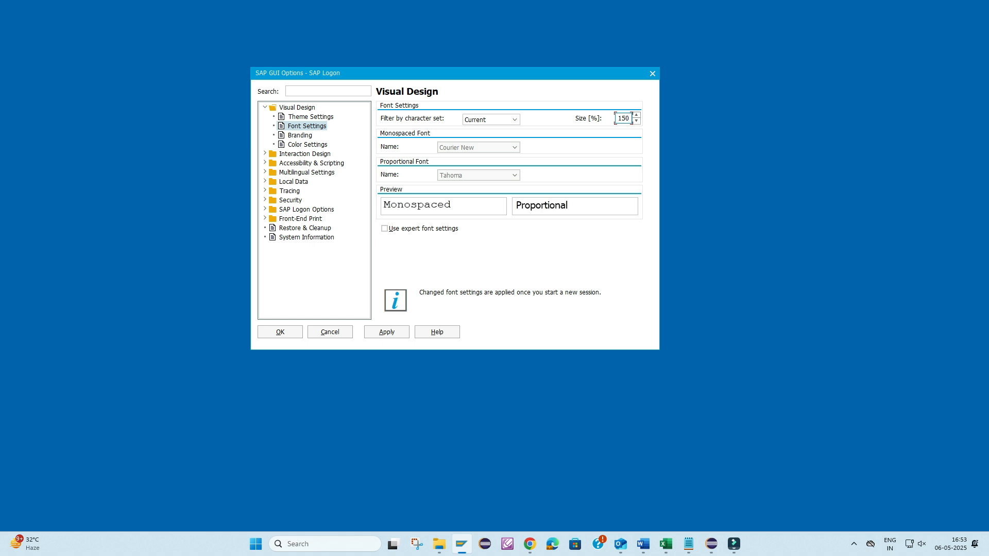
{"action": "key", "text": "alt+a"}
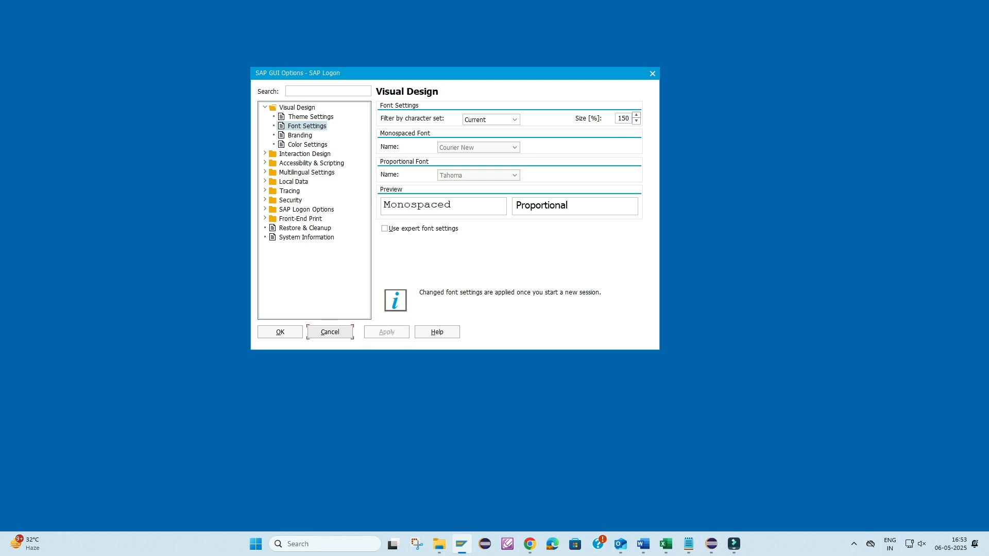
{"action": "left_click", "coordinate": [280, 332]}
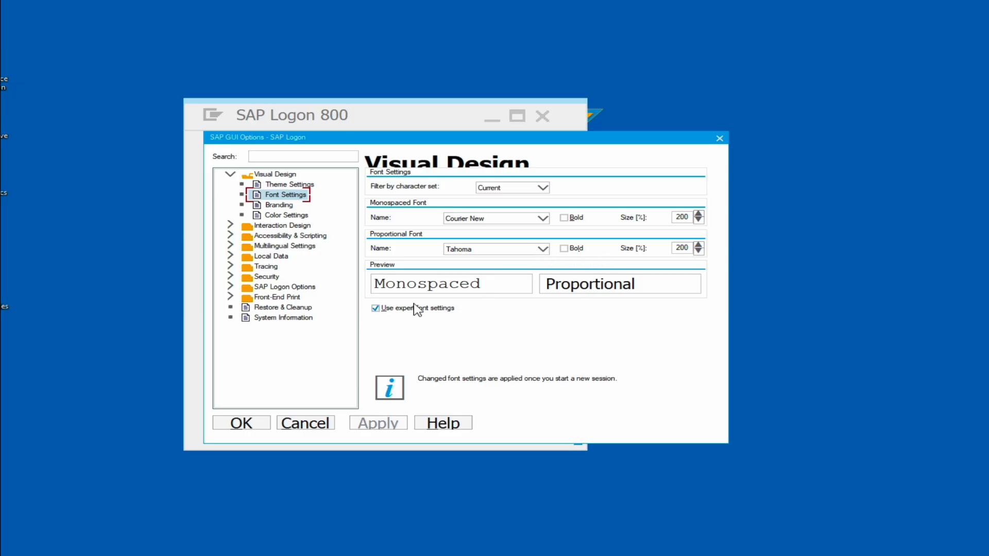
- Turn the expert font settings off and back on to compare the available font options
{"action": "left_click", "coordinate": [376, 309]}
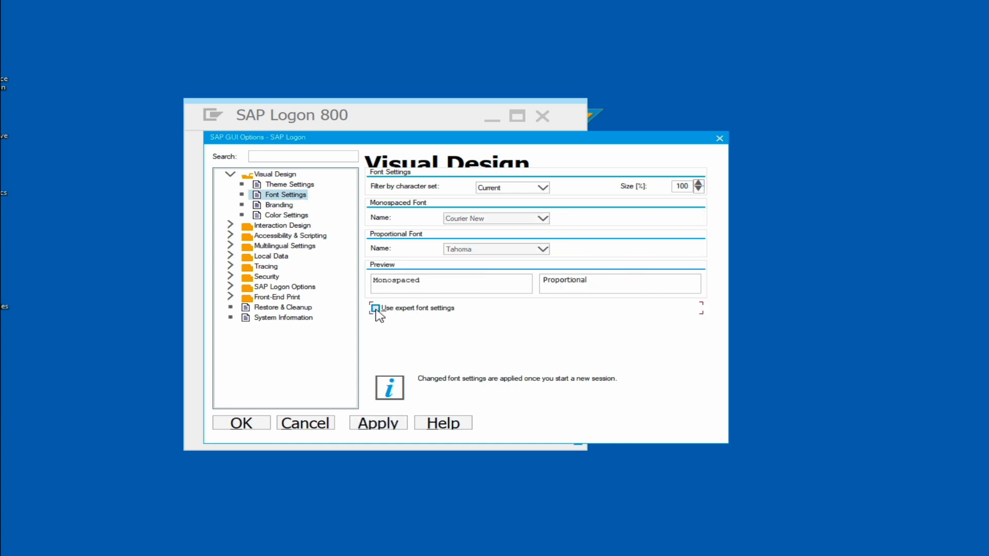
{"action": "left_click", "coordinate": [377, 310]}
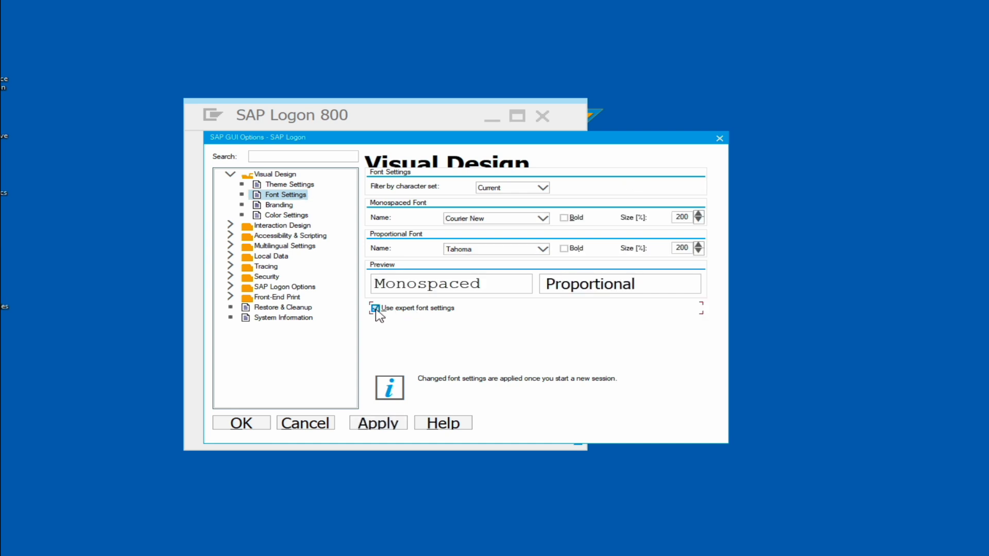
- Set the monospaced and proportional font sizes to 100%, apply the change and accept the options
{"action": "left_click", "coordinate": [679, 217]}
{"action": "key", "text": "BackSpace"}
{"action": "type", "text": "1"}
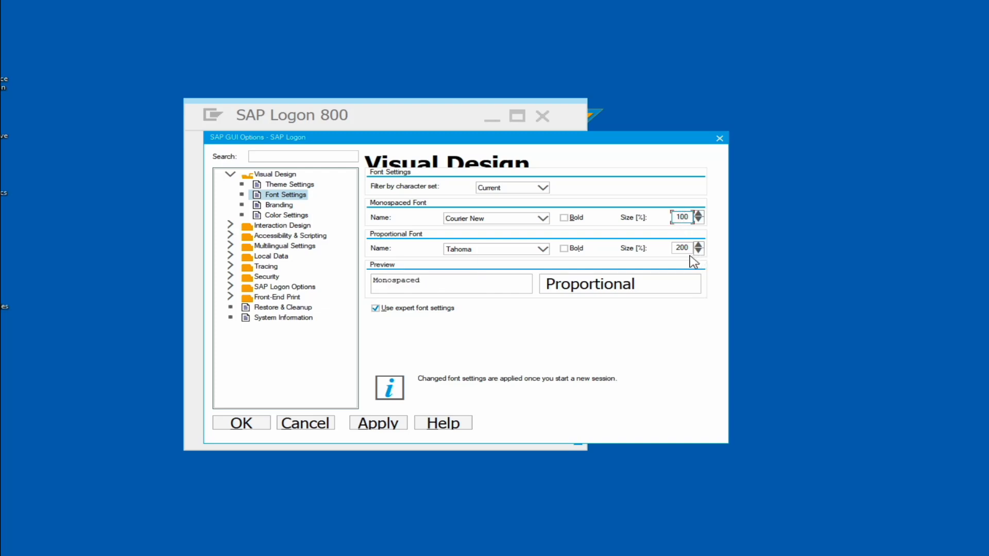
{"action": "left_click", "coordinate": [682, 250]}
{"action": "key", "text": "BackSpace"}
{"action": "type", "text": "1"}
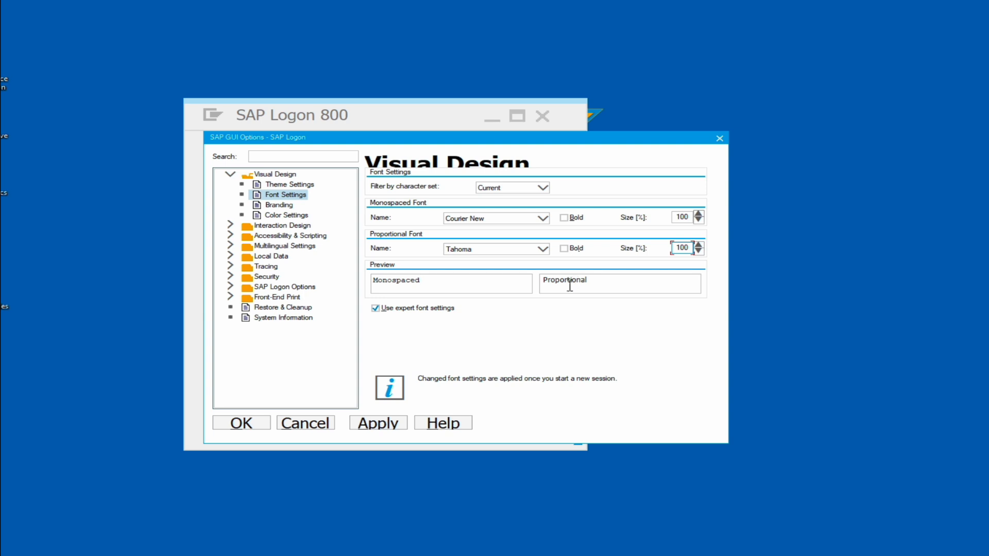
{"action": "left_click", "coordinate": [380, 424]}
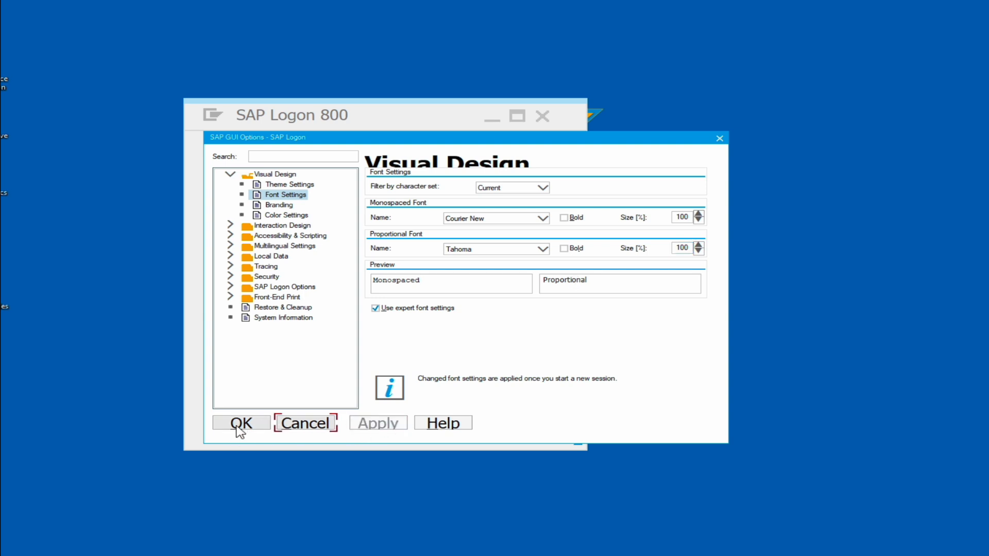
{"action": "left_click", "coordinate": [240, 424]}
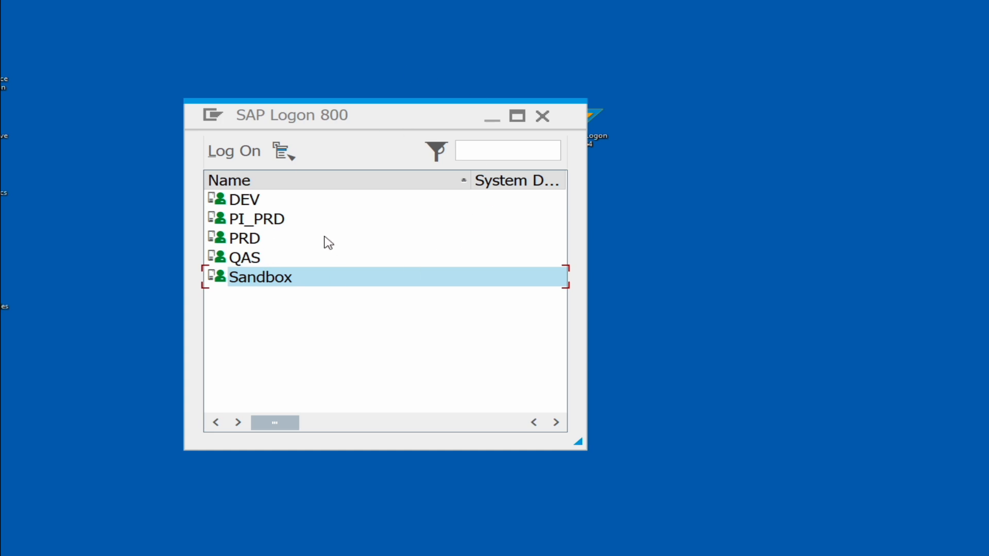
- Restart SAP Logon so that the new font sizes load, and open its options again
{"action": "left_click", "coordinate": [542, 116]}
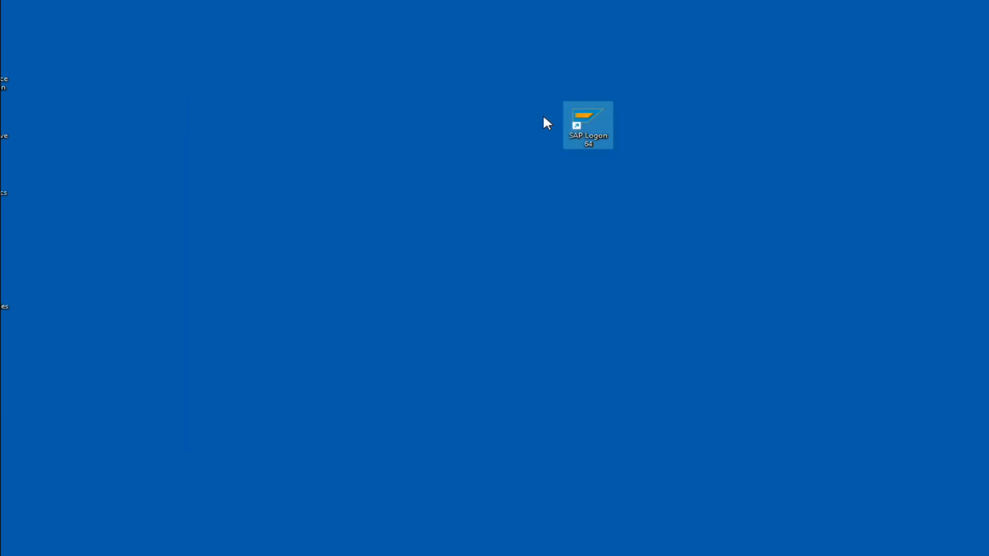
{"action": "double_click", "coordinate": [577, 124]}
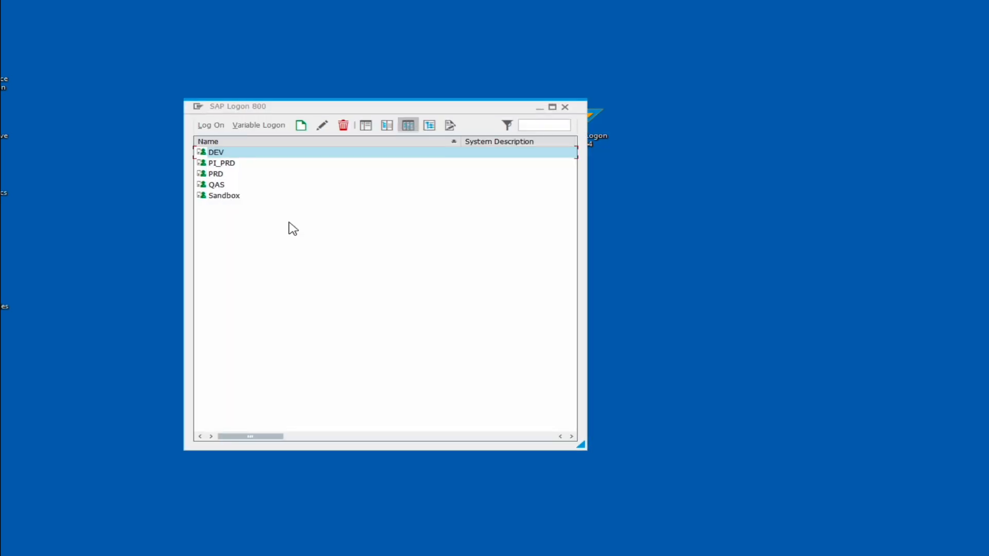
{"action": "left_click", "coordinate": [198, 107]}
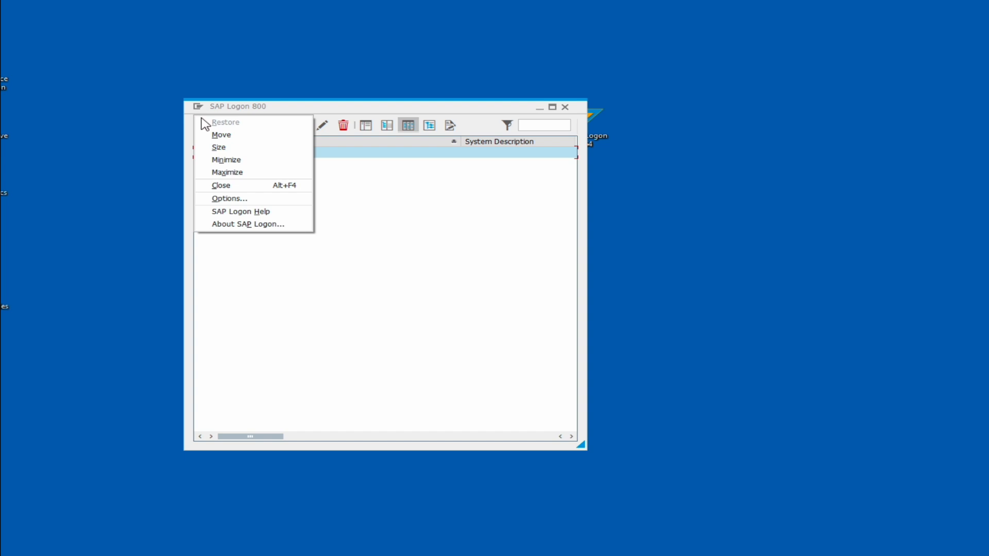
{"action": "left_click", "coordinate": [232, 200]}
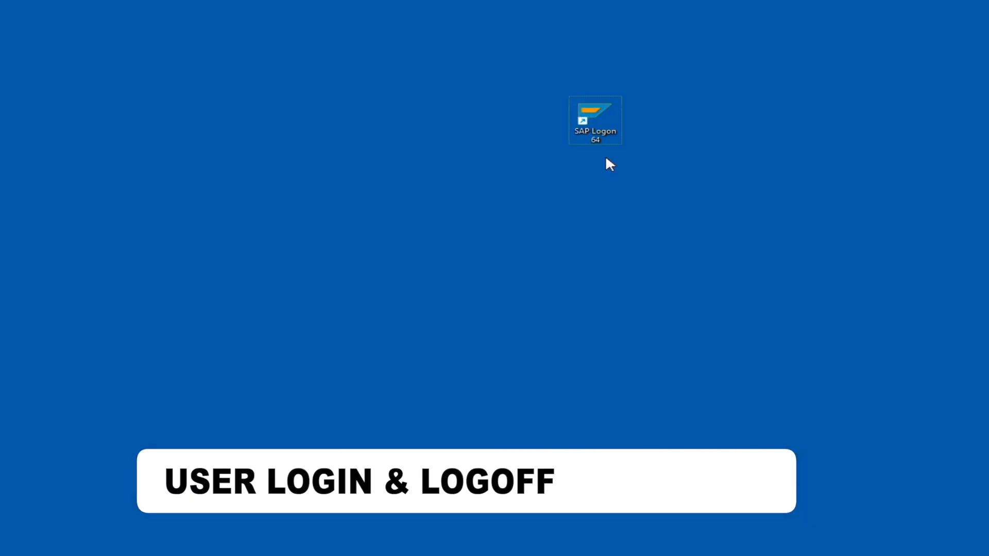
- Start SAP Logon from the desktop and open the Sandbox system's logon screen
{"action": "double_click", "coordinate": [596, 122]}
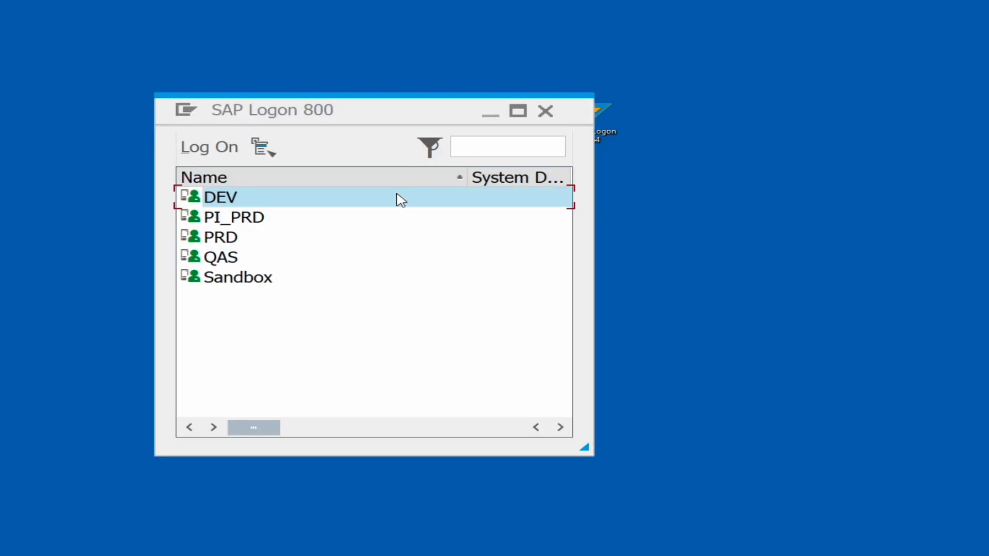
{"action": "left_click", "coordinate": [231, 283]}
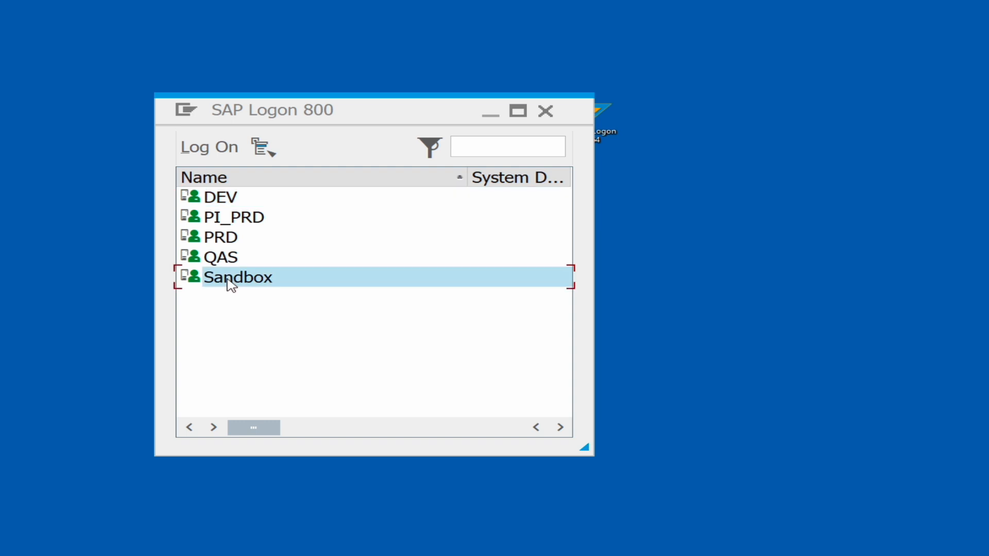
{"action": "double_click", "coordinate": [227, 280]}
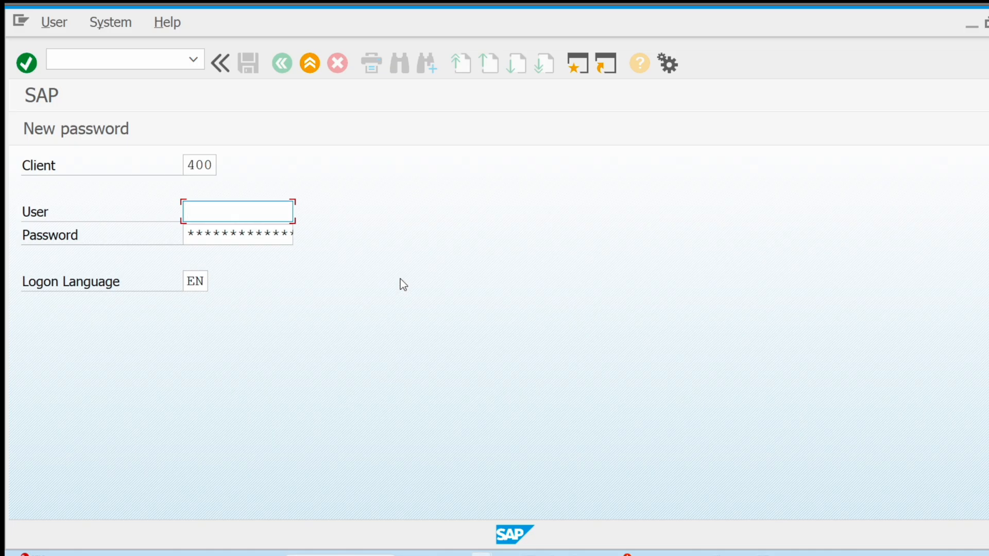
- Log on to client 400 as USER_DEV with the account password
{"action": "left_click", "coordinate": [197, 166]}
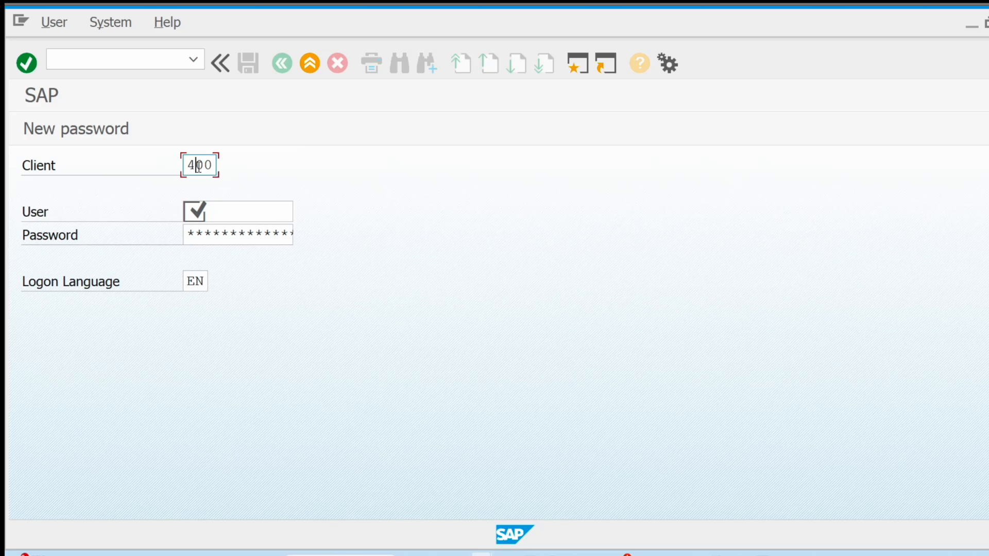
{"action": "left_click", "coordinate": [272, 216]}
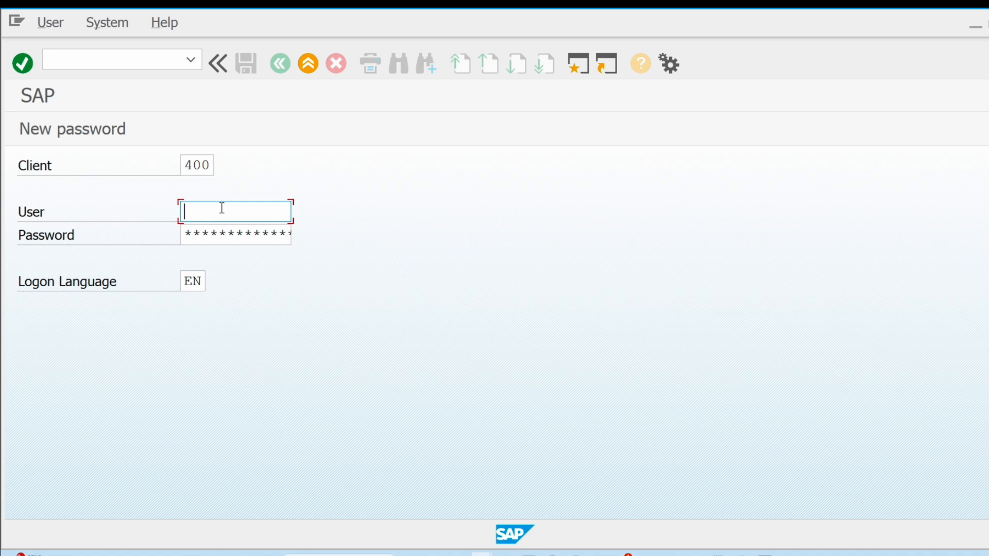
{"action": "type", "text": "U"}
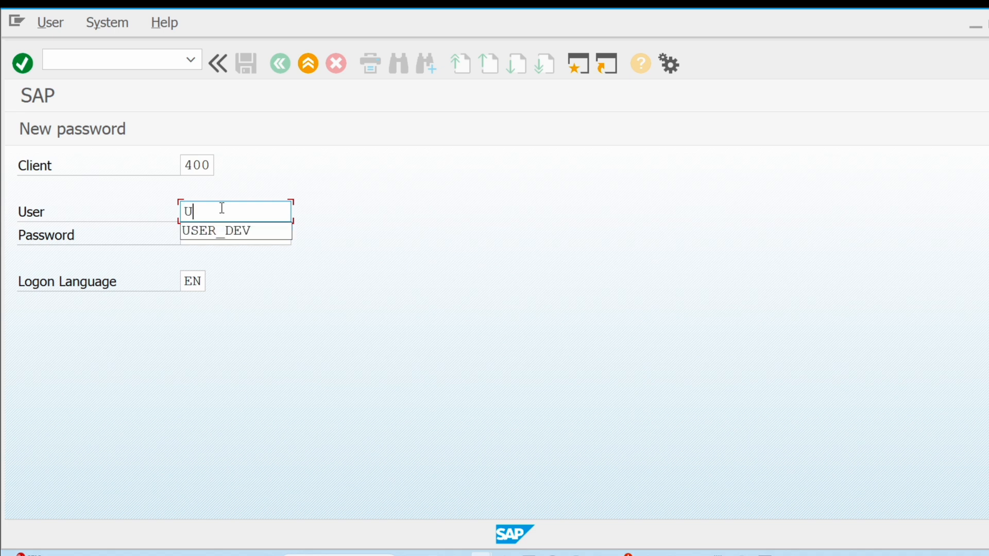
{"action": "left_click", "coordinate": [226, 232]}
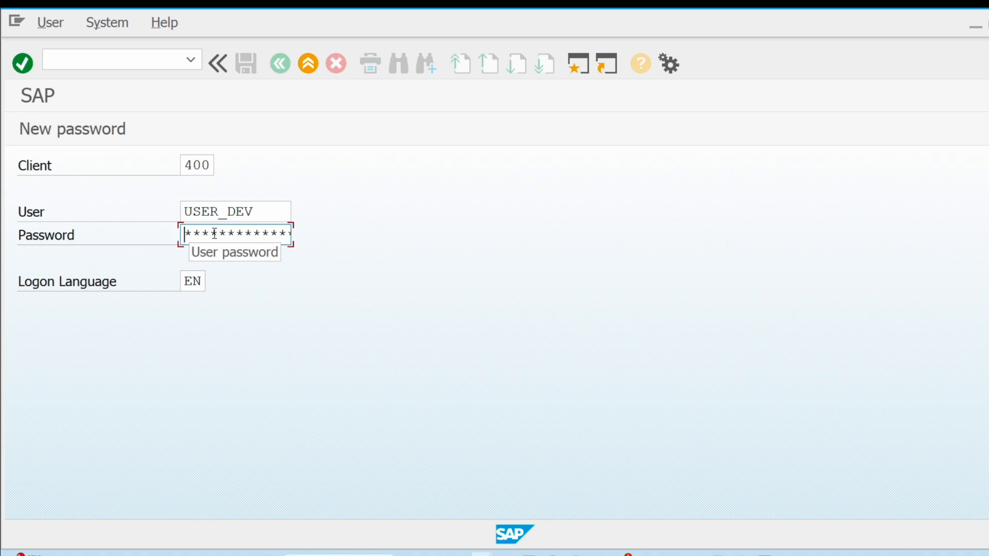
{"action": "key", "text": "Right"}
{"action": "key", "text": "Right"}
{"action": "key", "text": "Right"}
{"action": "key", "text": "Right"}
{"action": "key", "text": "Right"}
{"action": "key", "text": "Right"}
{"action": "key", "text": "Right"}
{"action": "key", "text": "Right"}
{"action": "key", "text": "Return"}
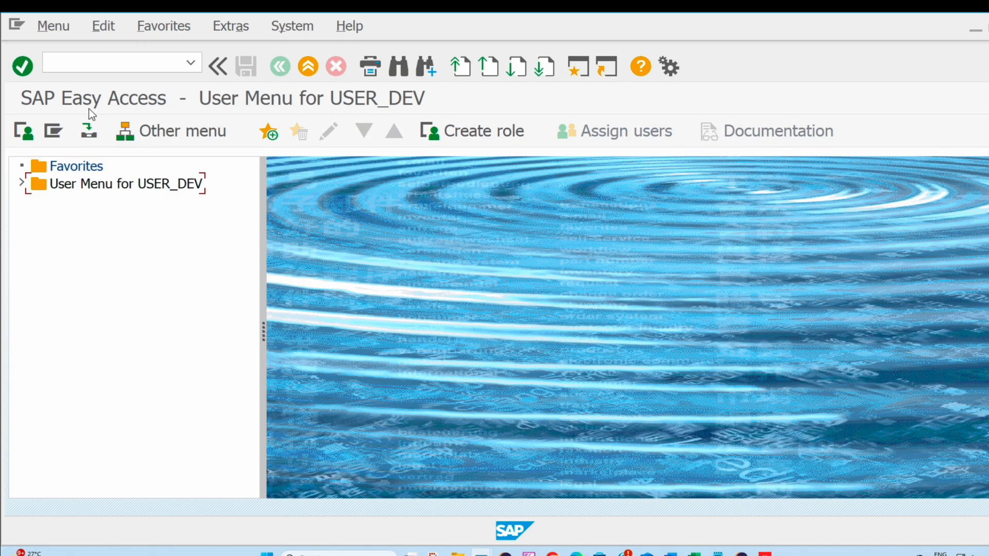
- Run transaction SU01 and start creating a new user named ABAP
{"action": "left_click", "coordinate": [81, 62]}
{"action": "type", "text": "SU01"}
{"action": "key", "text": "Return"}
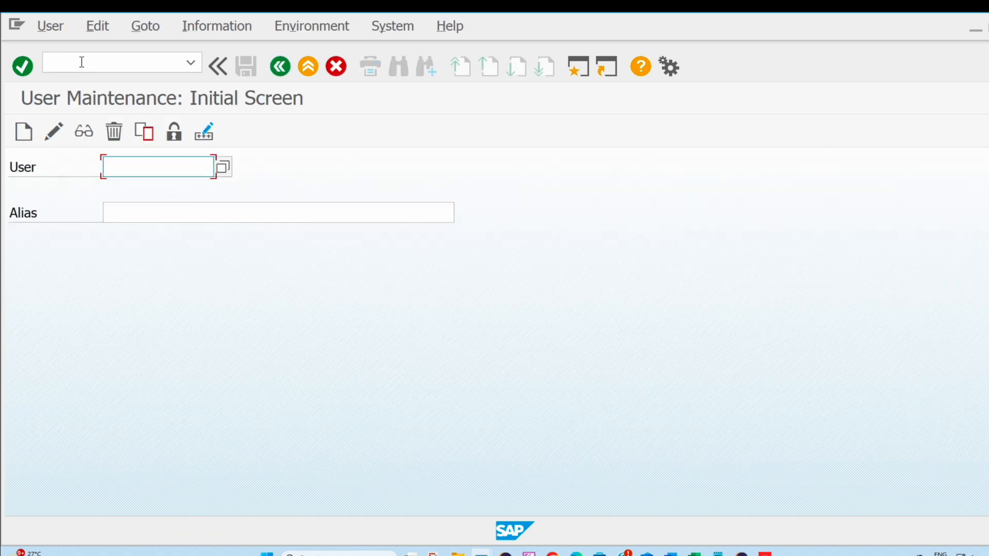
{"action": "type", "text": "ABAP"}
{"action": "left_click", "coordinate": [27, 134]}
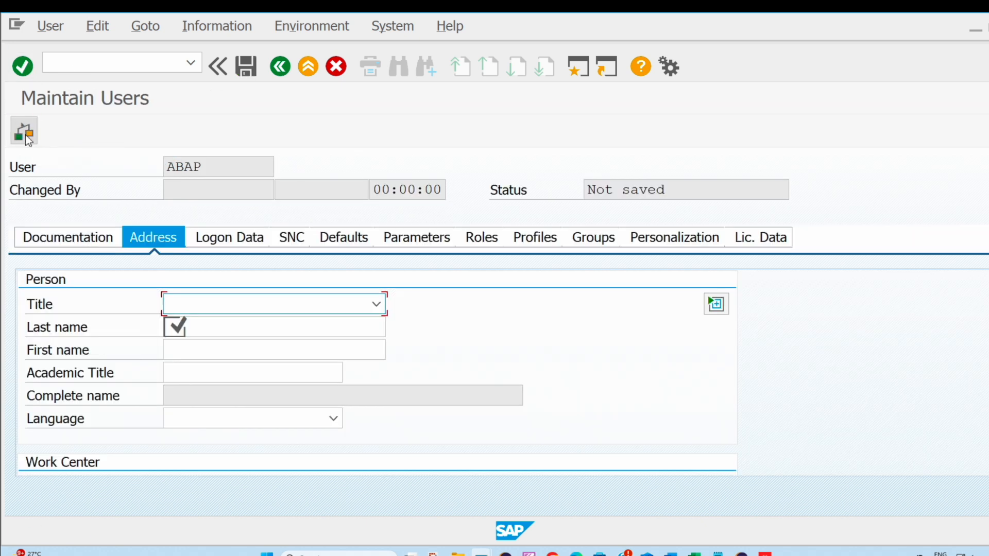
- Fill in the new user's address data with last name Development and first name ABAP, leaving the title empty
{"action": "left_click", "coordinate": [249, 308]}
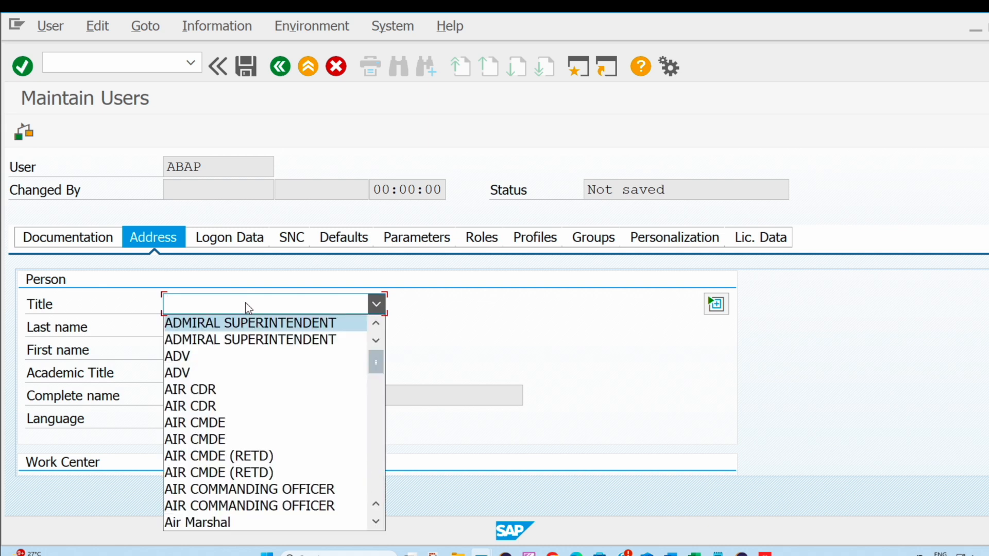
{"action": "left_click", "coordinate": [249, 307]}
{"action": "left_click", "coordinate": [228, 323]}
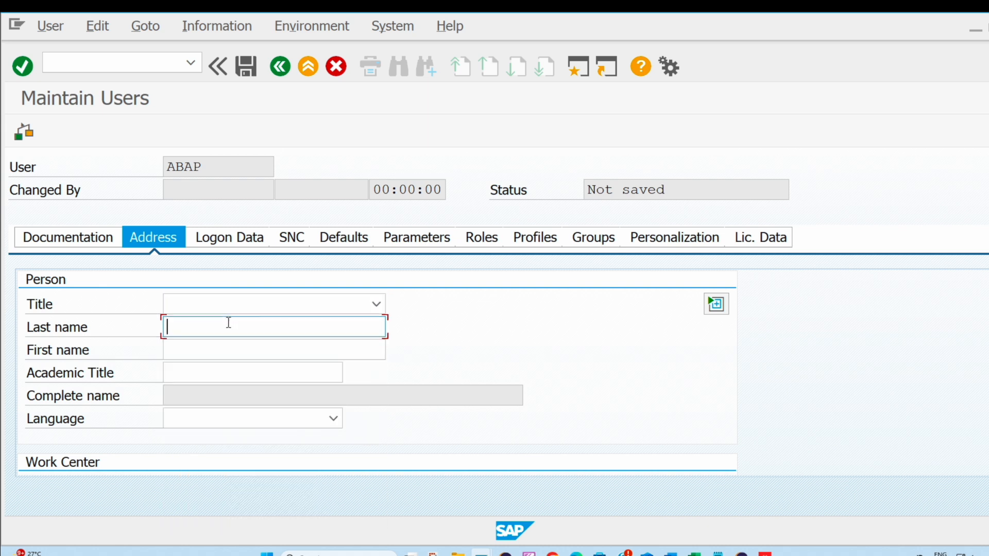
{"action": "type", "text": "ABA"}
{"action": "key", "text": "BackSpace"}
{"action": "key", "text": "BackSpace"}
{"action": "key", "text": "BackSpace"}
{"action": "type", "text": "Development"}
{"action": "left_click", "coordinate": [229, 344]}
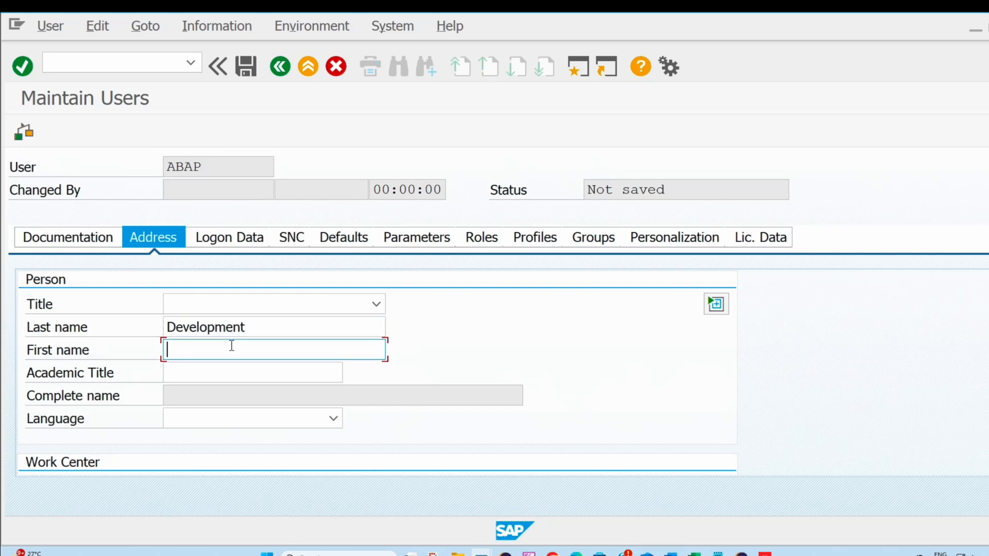
{"action": "type", "text": "ABAP"}
{"action": "left_click", "coordinate": [261, 328]}
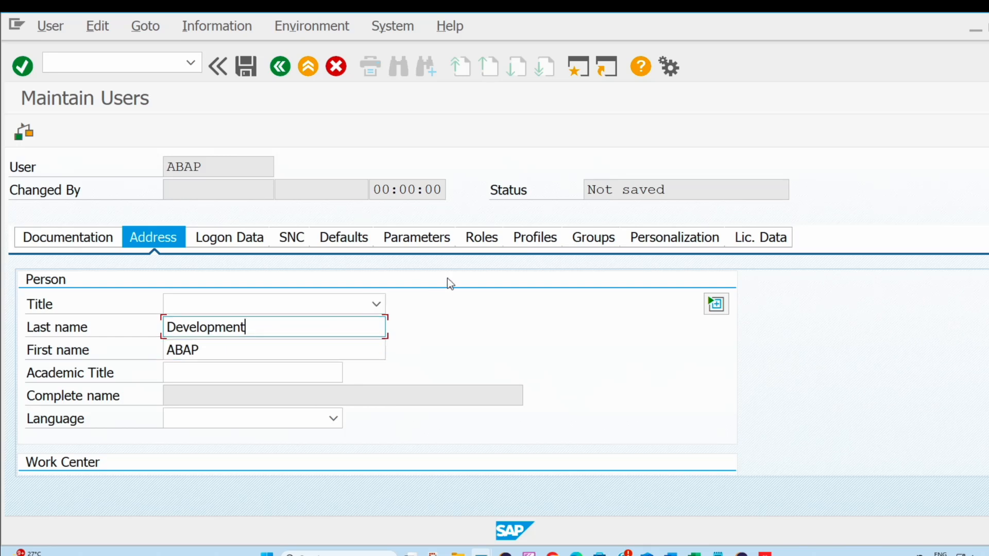
- Assign the SAP_ALL authorization profile to user ABAP
{"action": "left_click", "coordinate": [520, 240]}
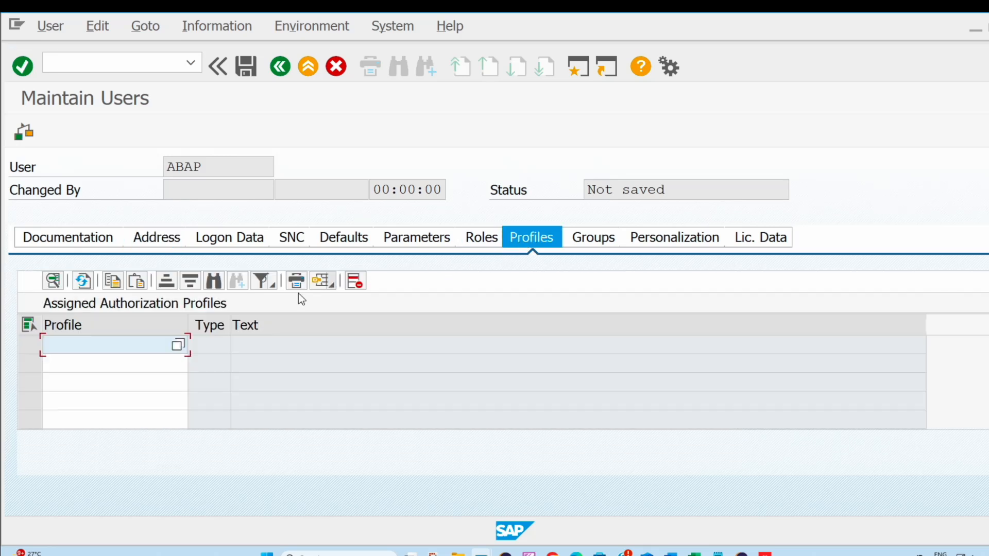
{"action": "type", "text": "SA"}
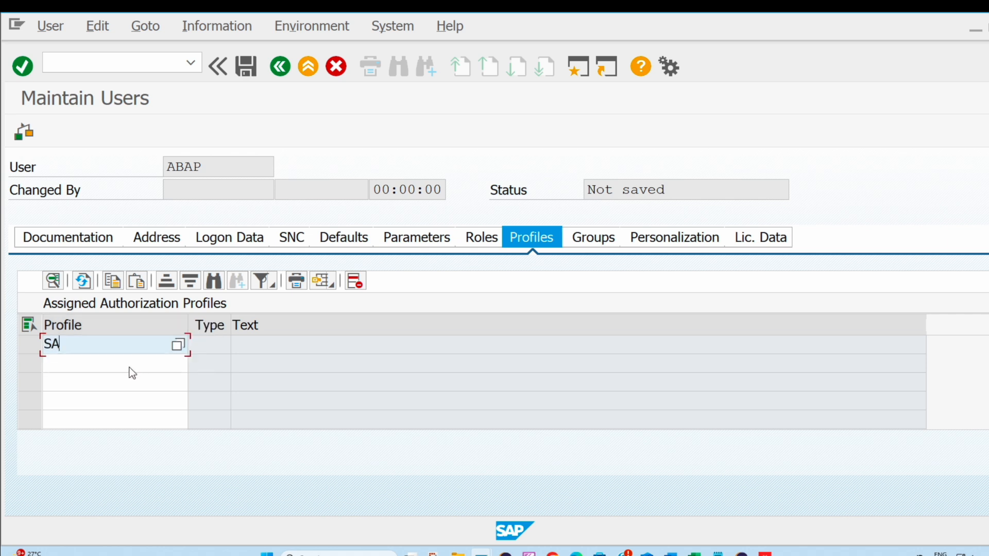
{"action": "type", "text": "P"}
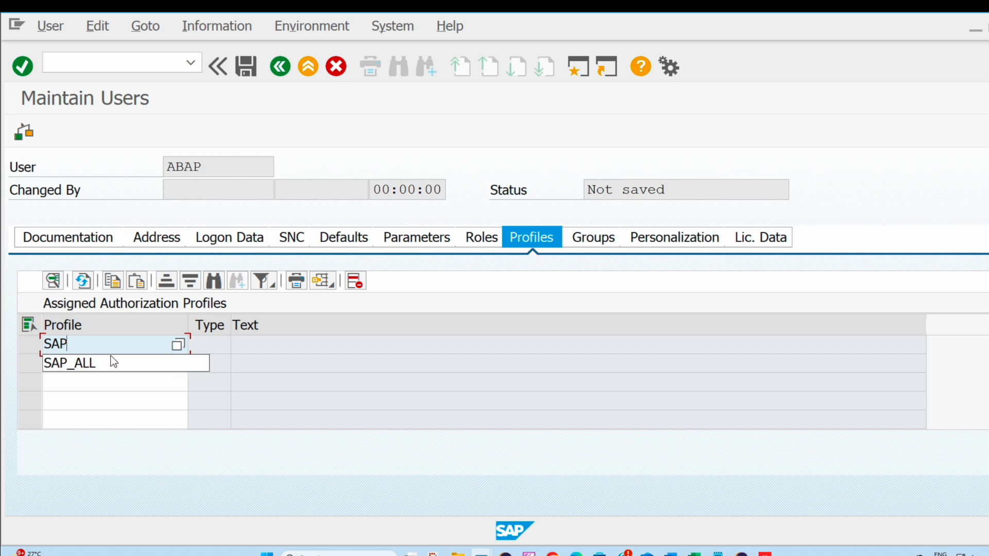
{"action": "left_click", "coordinate": [89, 367]}
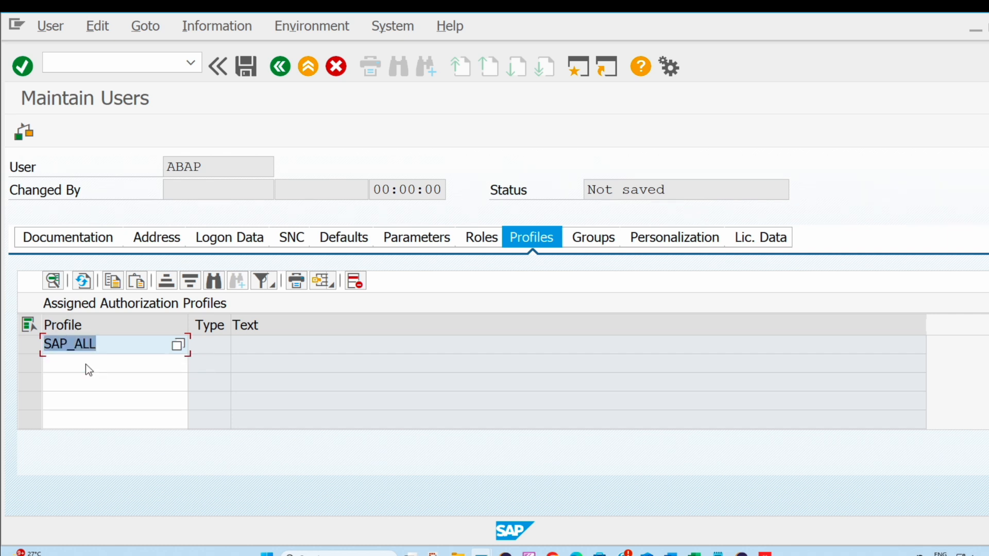
{"action": "key", "text": "Return"}
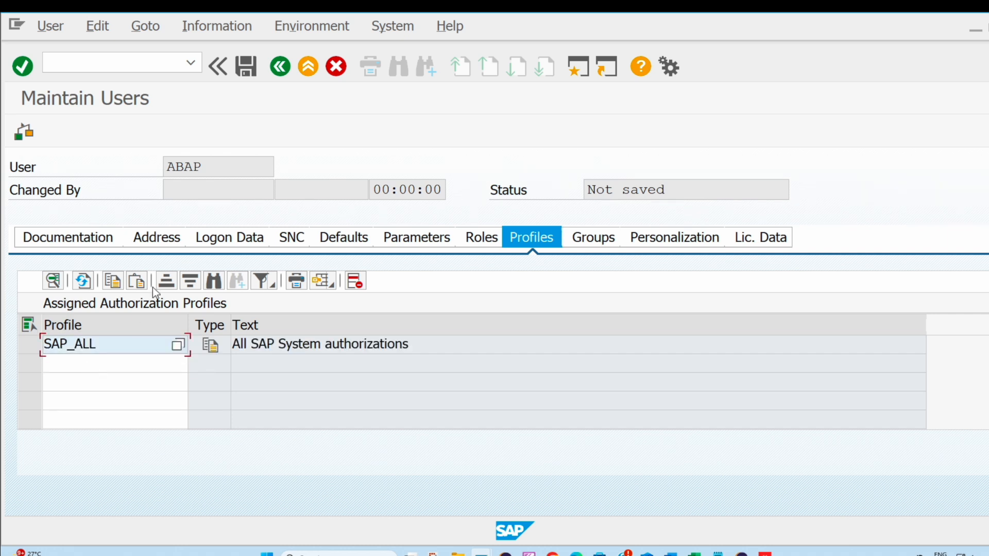
- Open the logon data of user ABAP and choose Dialog as the user type
{"action": "left_click", "coordinate": [215, 243]}
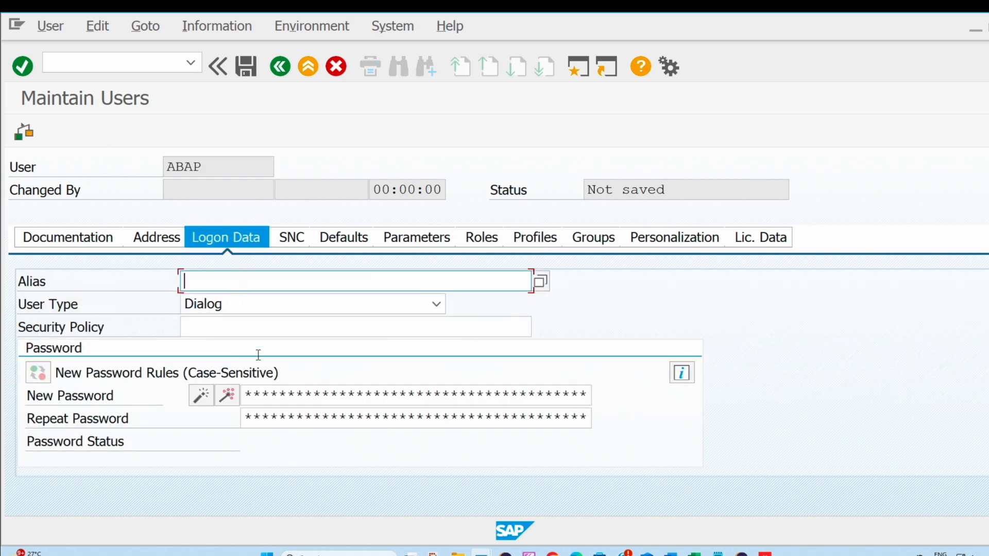
{"action": "left_click", "coordinate": [255, 311]}
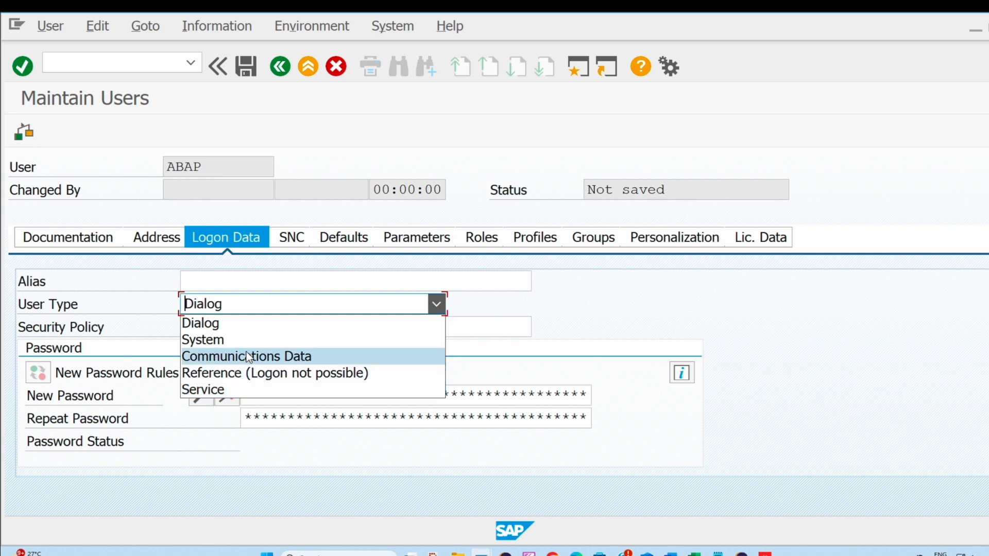
{"action": "left_click", "coordinate": [249, 324]}
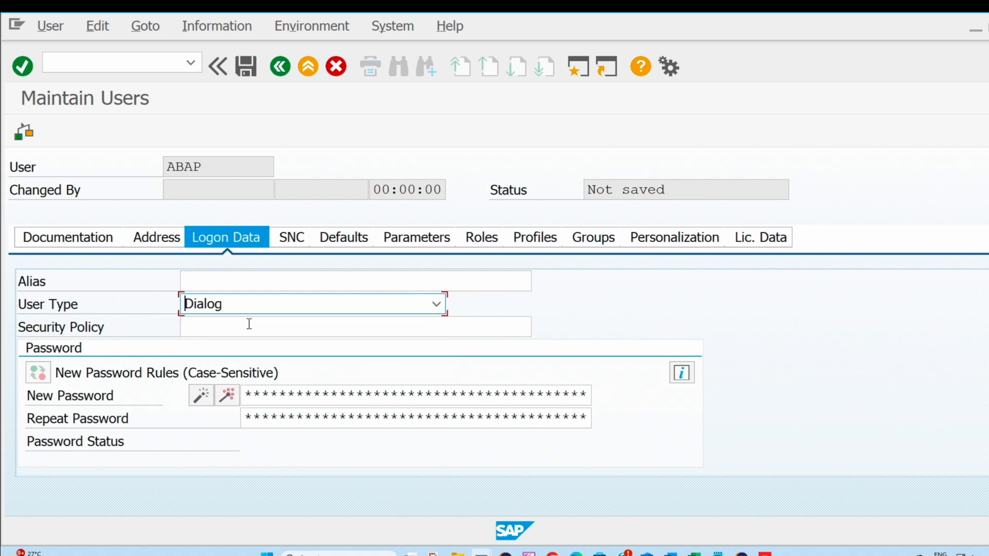
- Enter and repeat the new password for user ABAP, and save the user before returning to SAP Easy Access
{"action": "left_click", "coordinate": [283, 394]}
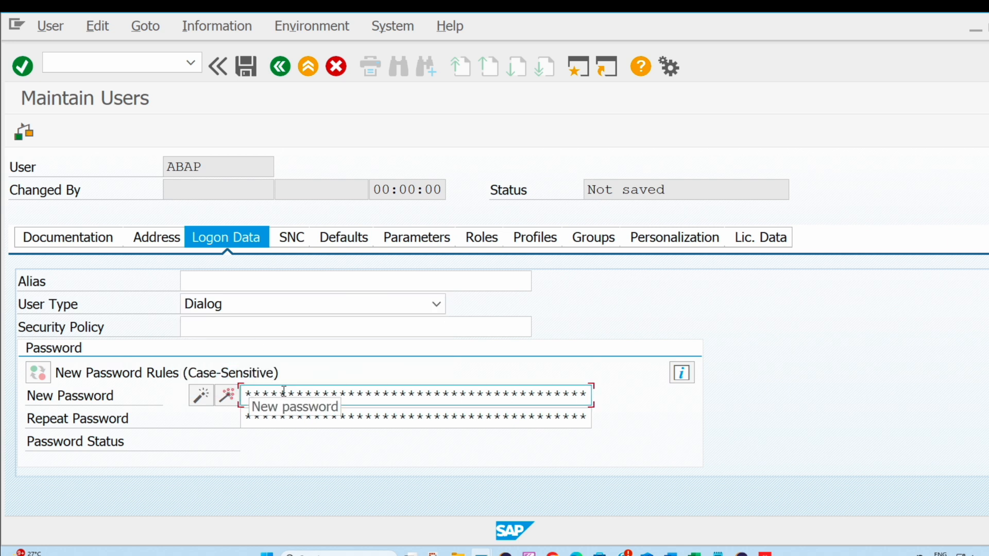
{"action": "type", "text": "*"}
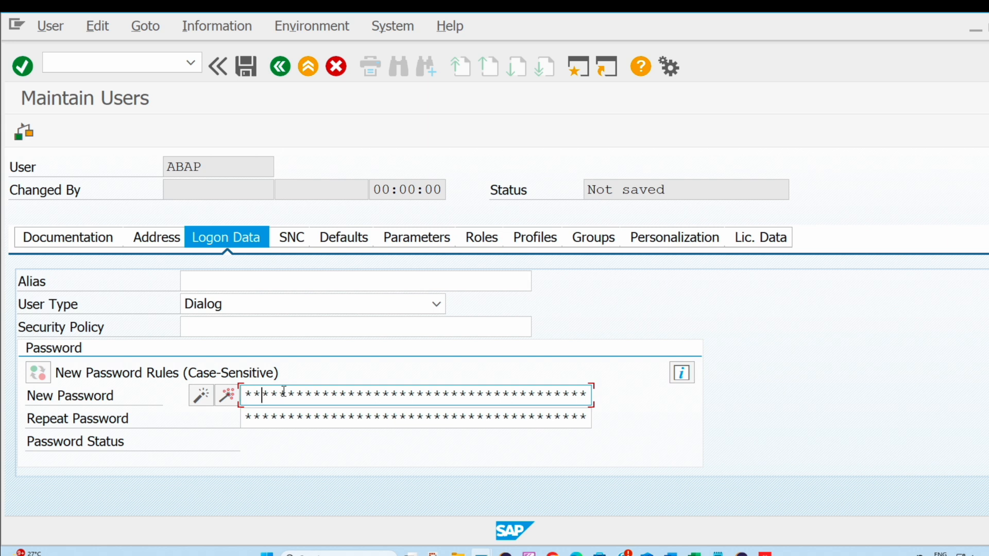
{"action": "key", "text": "BackSpace"}
{"action": "key", "text": "BackSpace"}
{"action": "type", "text": "*********"}
{"action": "key", "text": "Tab"}
{"action": "type", "text": "*"}
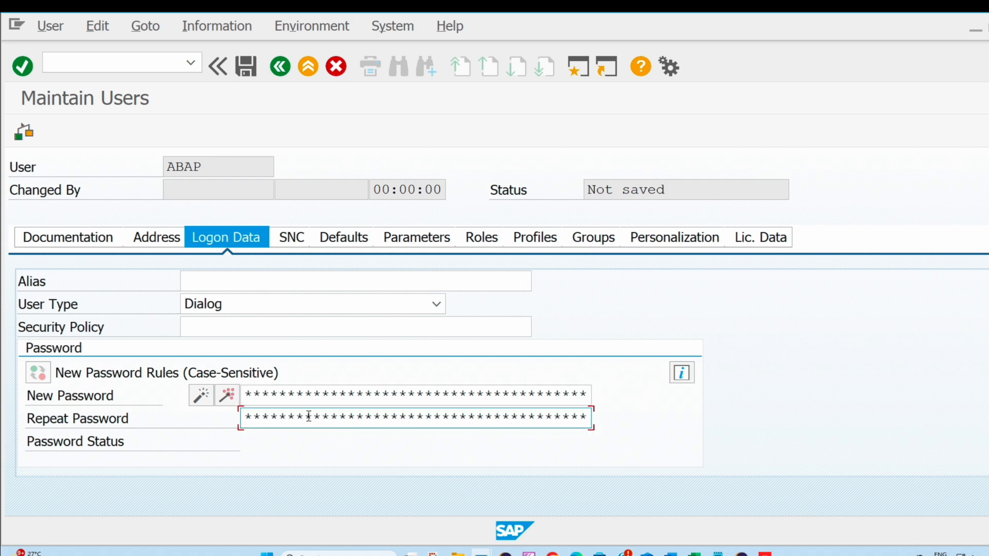
{"action": "type", "text": "********"}
{"action": "left_click", "coordinate": [246, 75]}
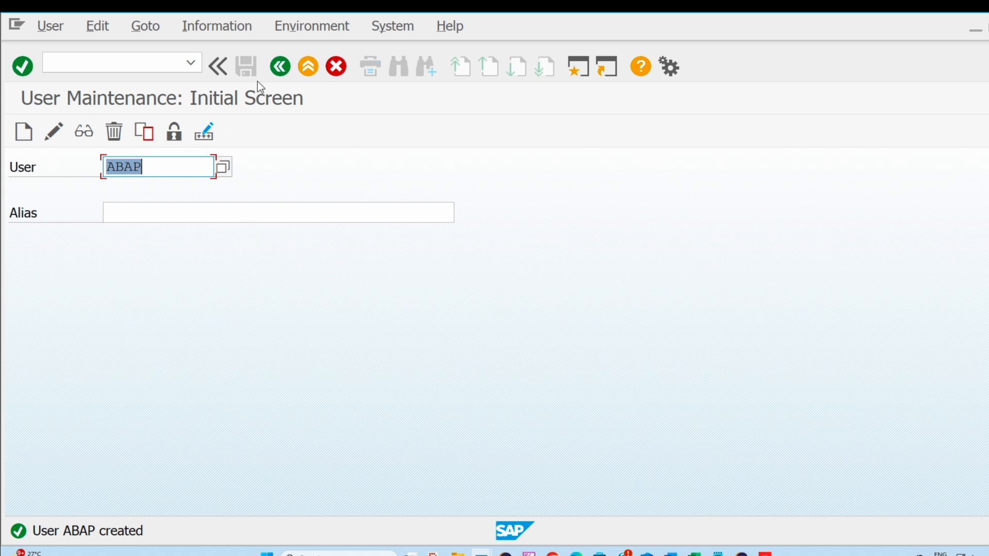
{"action": "left_click", "coordinate": [308, 67]}
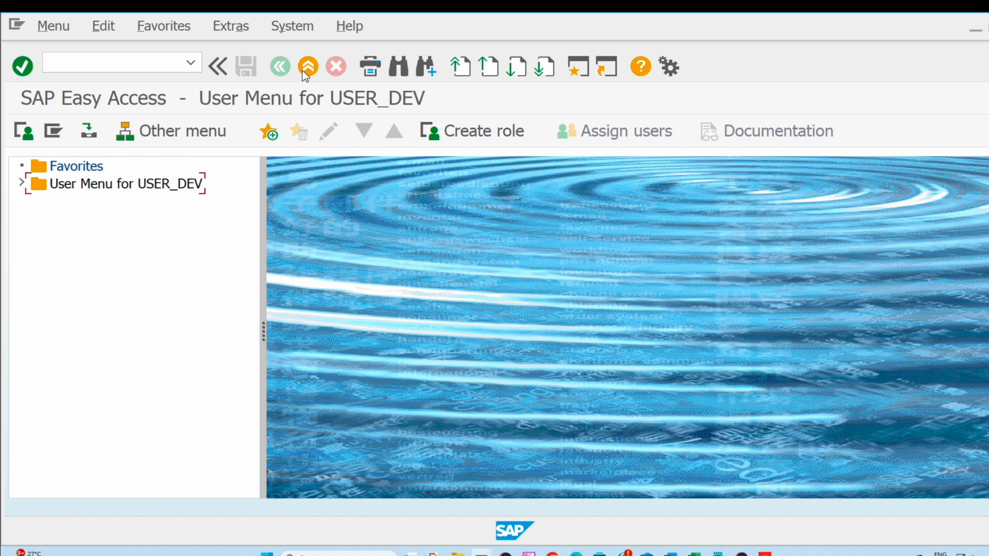
- Log off from the system with the command /NEX
{"action": "left_click", "coordinate": [286, 27]}
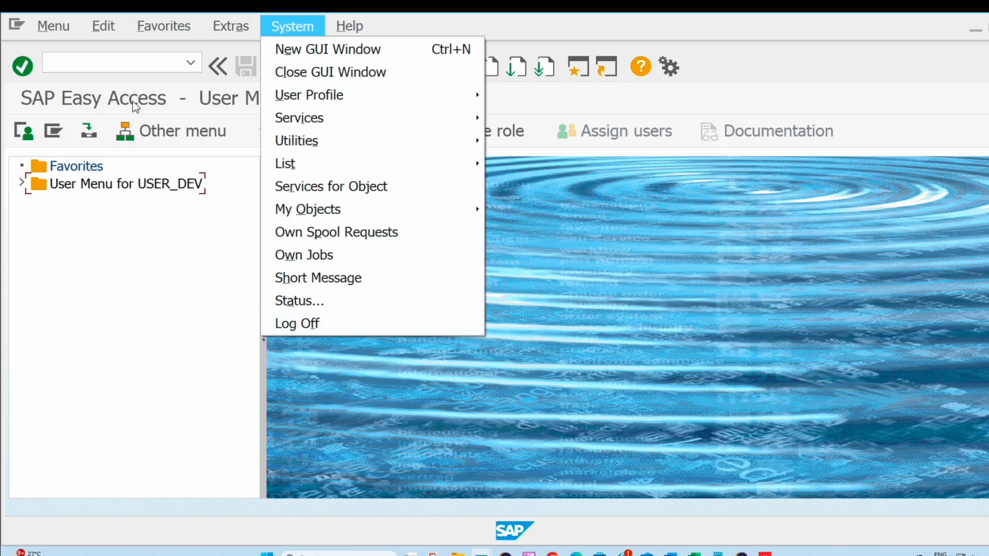
{"action": "left_click", "coordinate": [95, 60]}
{"action": "type", "text": "/NEX"}
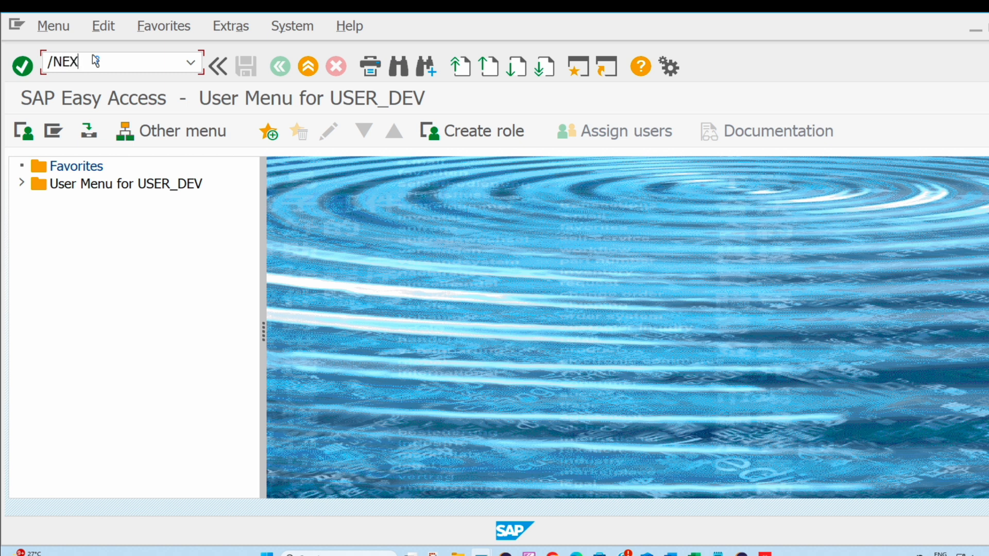
{"action": "key", "text": "Return"}
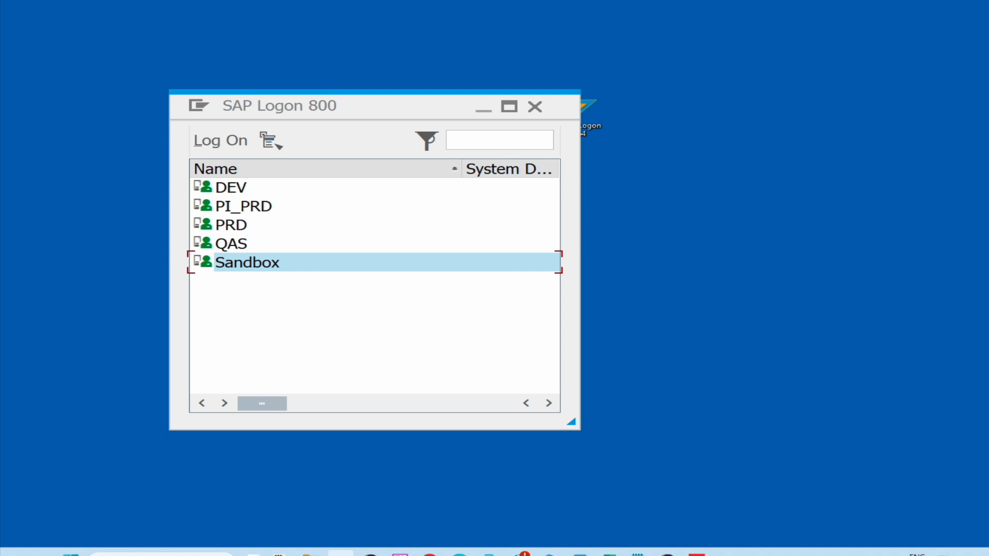
- Open the Sandbox system and log on to client 400 as user ABAP with the initial password
{"action": "double_click", "coordinate": [267, 272]}
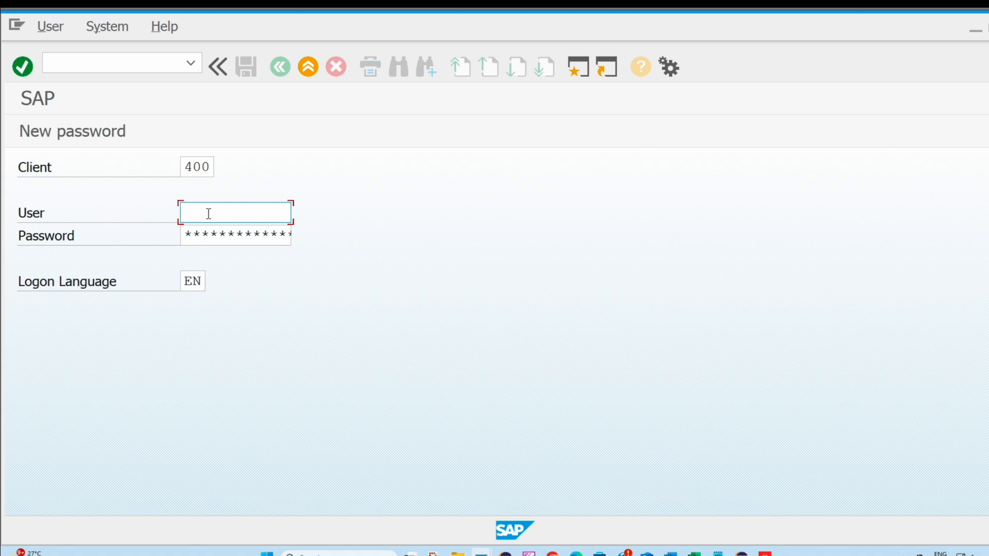
{"action": "type", "text": "P"}
{"action": "left_click", "coordinate": [224, 233]}
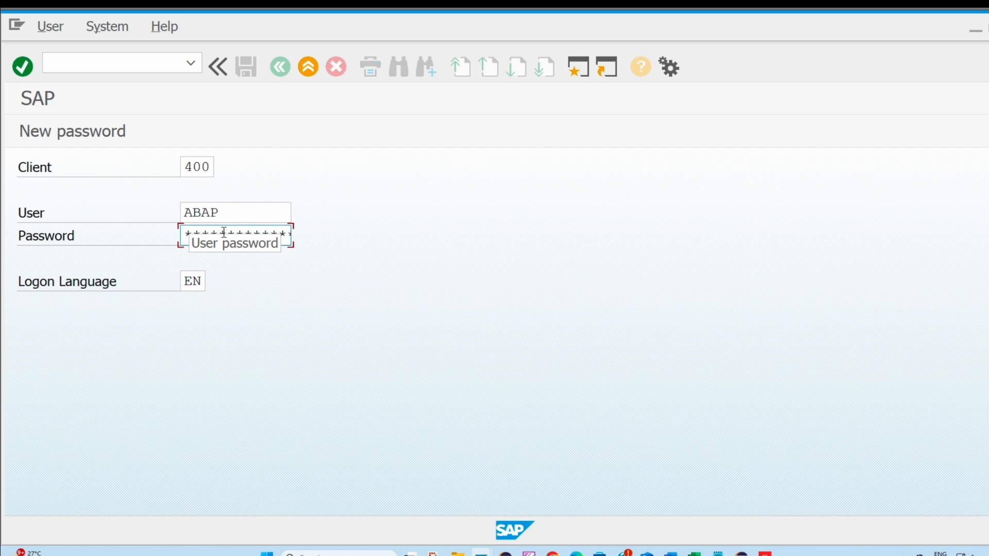
{"action": "type", "text": "**"}
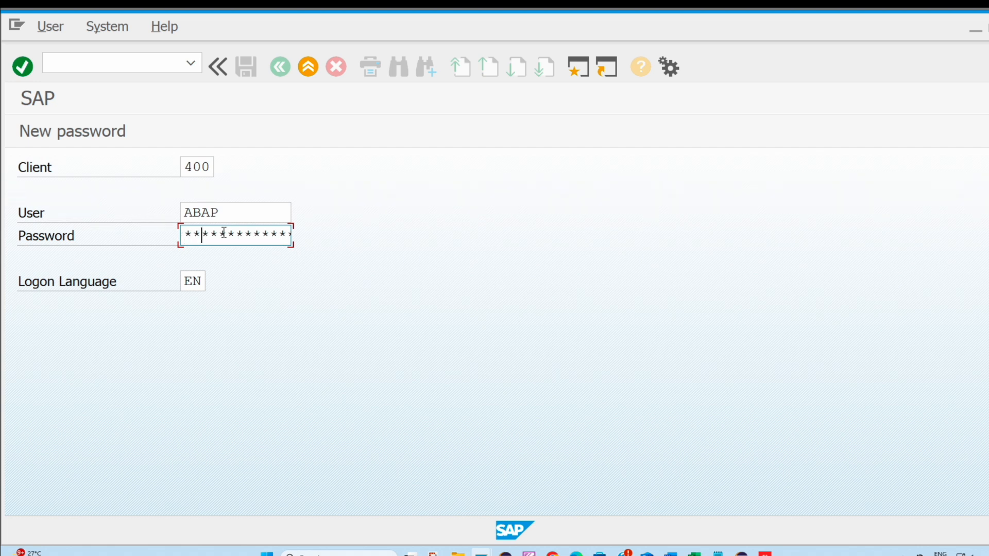
{"action": "type", "text": "******"}
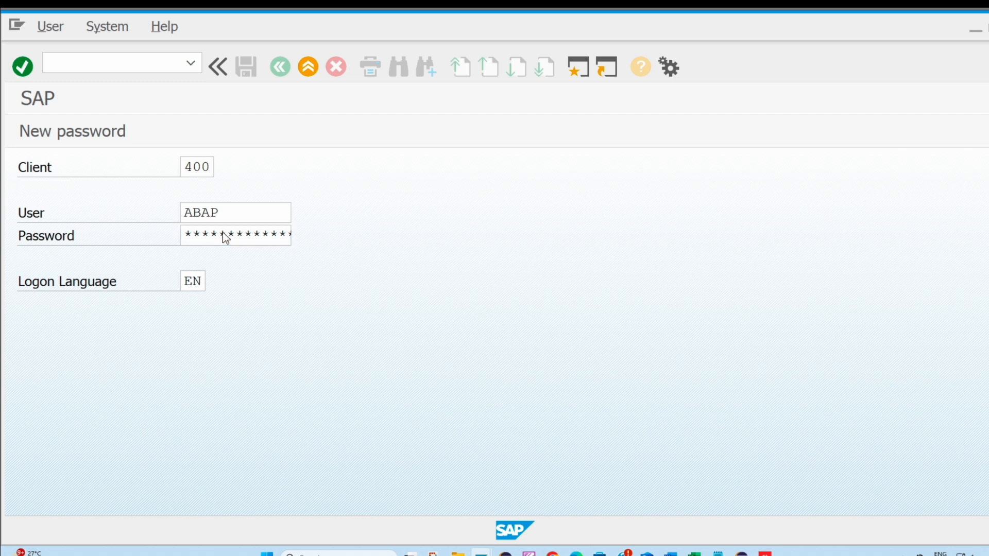
{"action": "key", "text": "Return"}
- Enter and repeat a new password for user ABAP, and acknowledge the copyright notice to finish the logon
{"action": "left_click_drag", "start_coordinate": [510, 391], "coordinate": [385, 251]}
{"action": "left_click", "coordinate": [428, 284]}
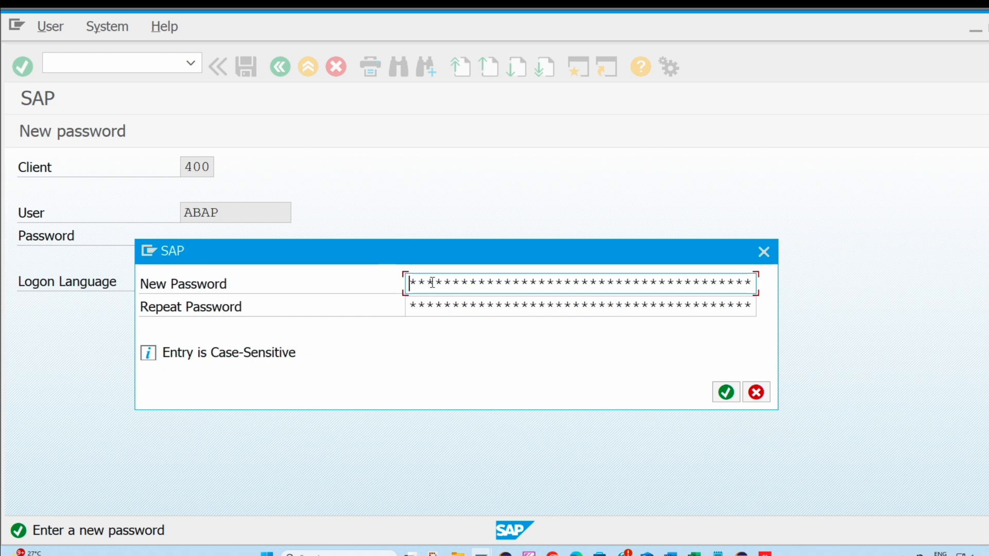
{"action": "left_click", "coordinate": [434, 283]}
{"action": "type", "text": "*****"}
{"action": "left_click", "coordinate": [448, 303]}
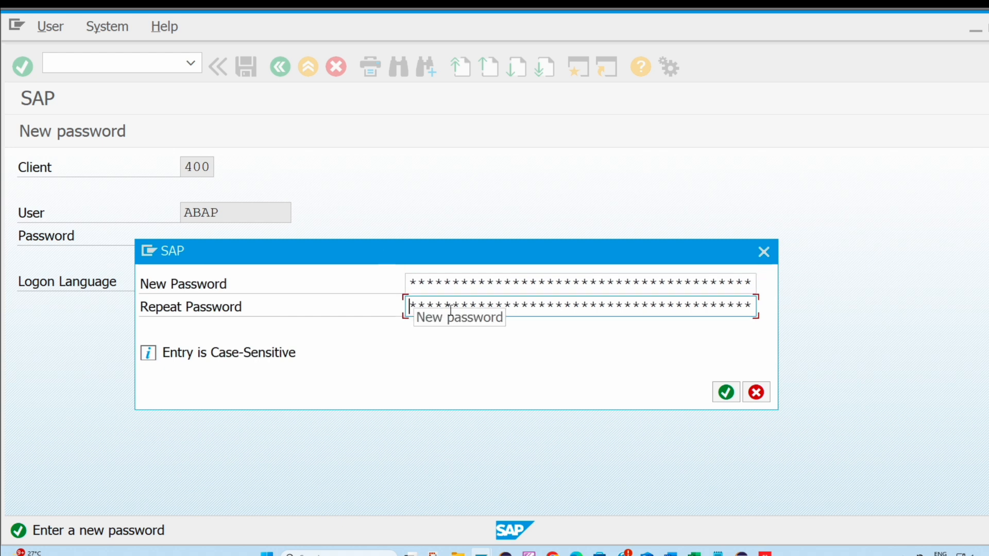
{"action": "type", "text": "***"}
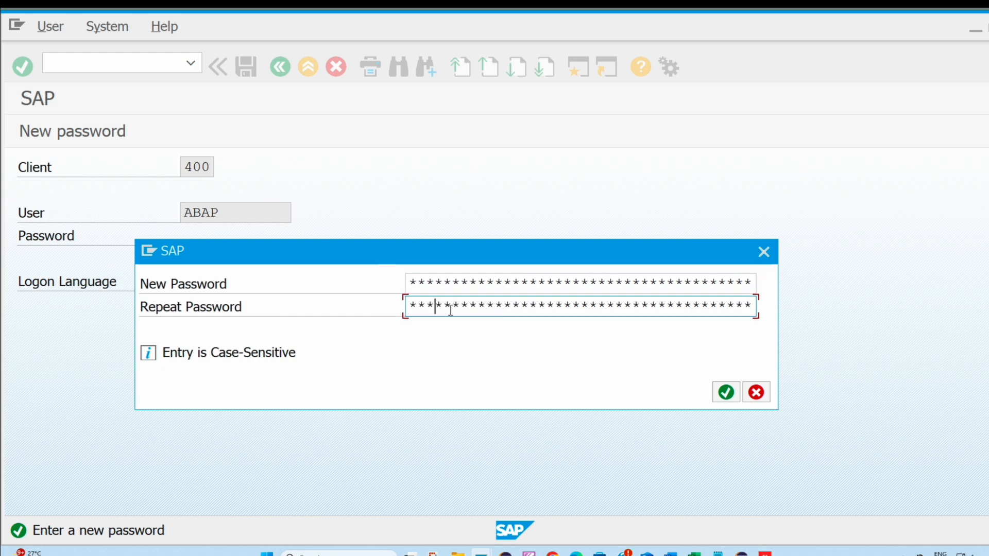
{"action": "type", "text": "*****"}
{"action": "left_click", "coordinate": [726, 394]}
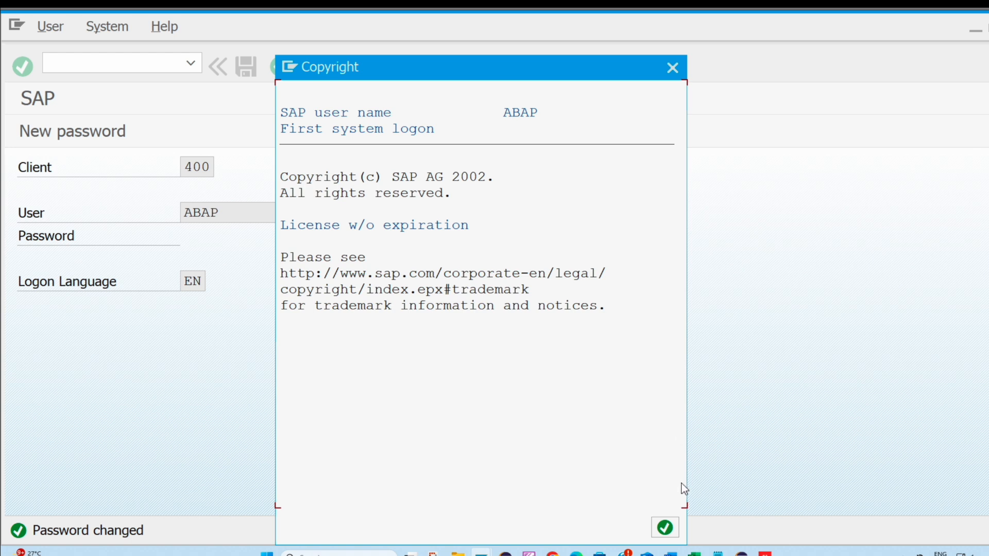
{"action": "left_click", "coordinate": [664, 527]}
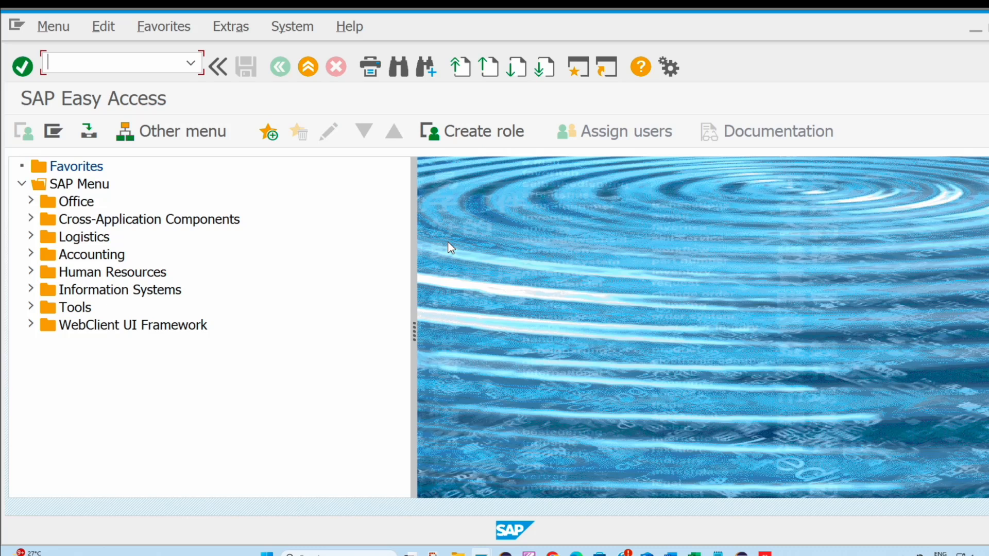
- Log off user ABAP from SAP Easy Access and confirm the logoff
{"action": "left_click", "coordinate": [297, 32]}
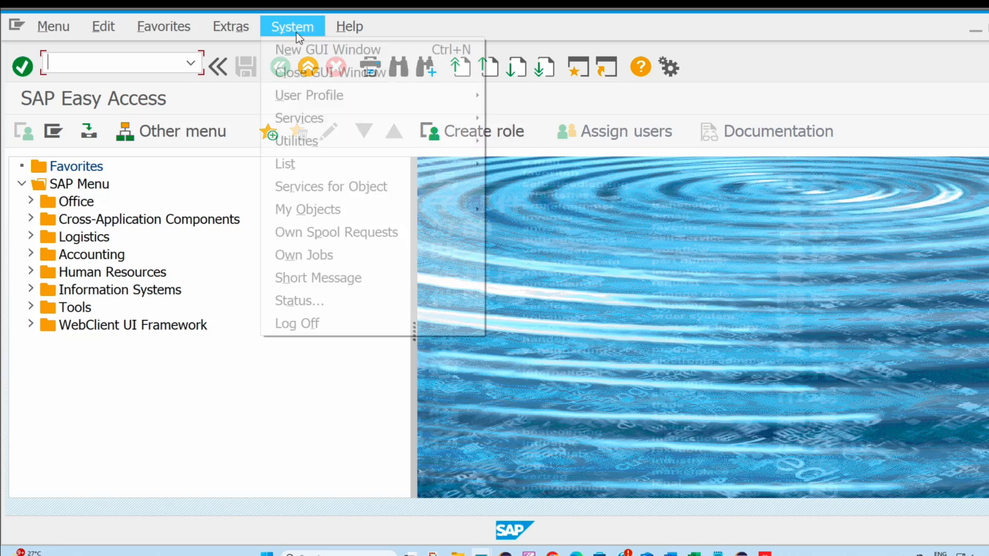
{"action": "left_click", "coordinate": [297, 325]}
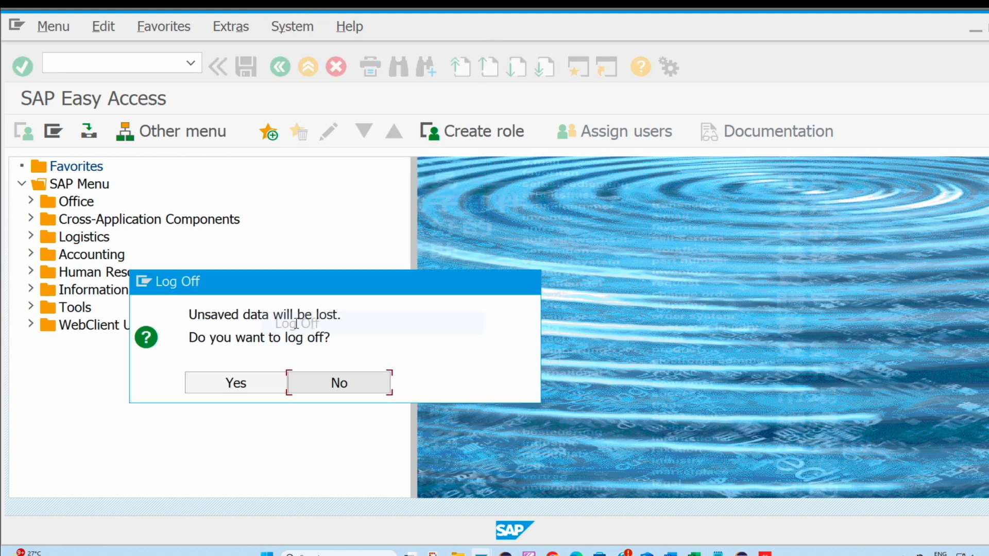
{"action": "left_click", "coordinate": [235, 383]}
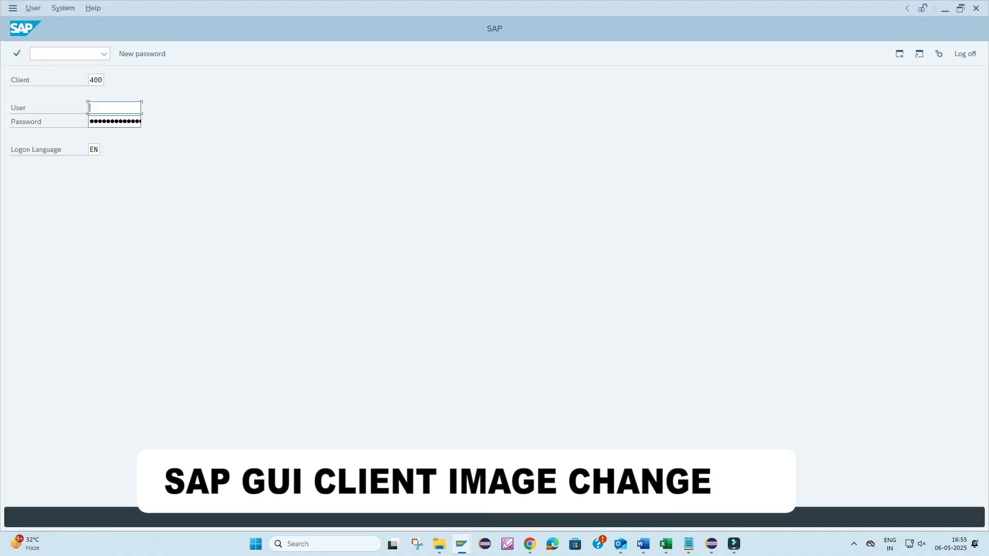
- Log on to client 400 as USER_DEV with the account password
{"action": "type", "text": "USER_DEV"}
{"action": "key", "text": "Tab"}
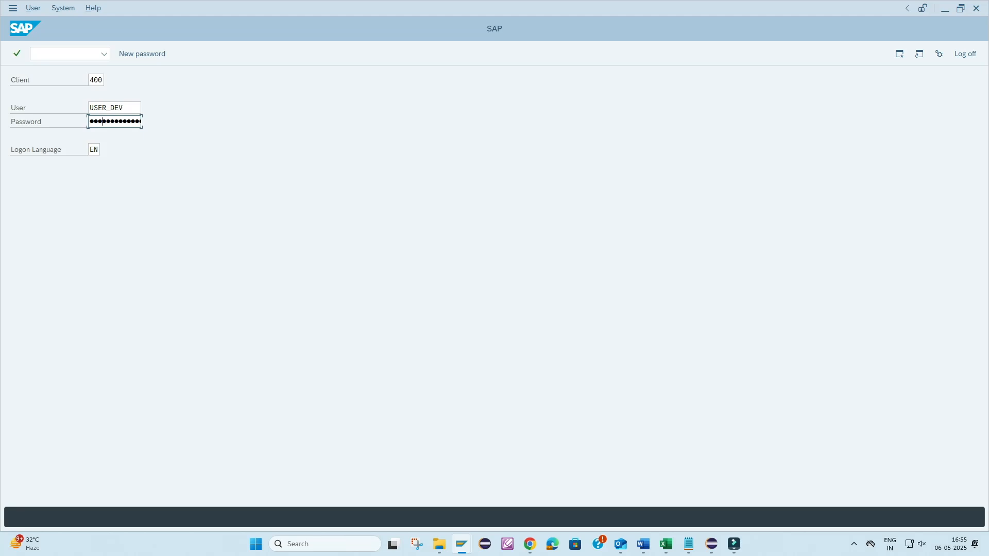
{"action": "key", "text": "Return"}
- Switch to File Explorer and check the file type of the TA24x7 image in D:\LOGO in its properties
{"action": "right_click", "coordinate": [56, 94]}
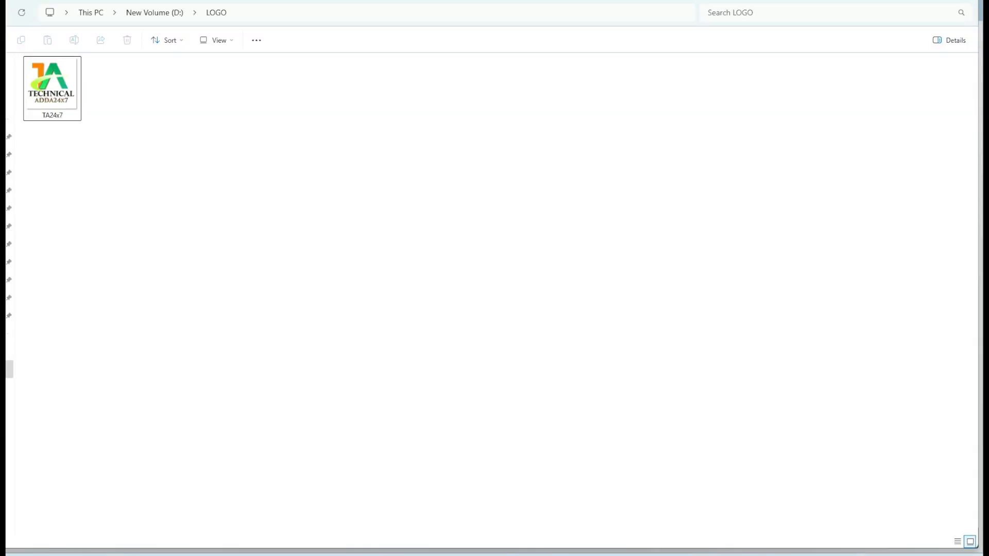
{"action": "key", "text": "alt+d"}
{"action": "key", "text": "Escape"}
{"action": "key", "text": "Escape"}
{"action": "left_click", "coordinate": [54, 103]}
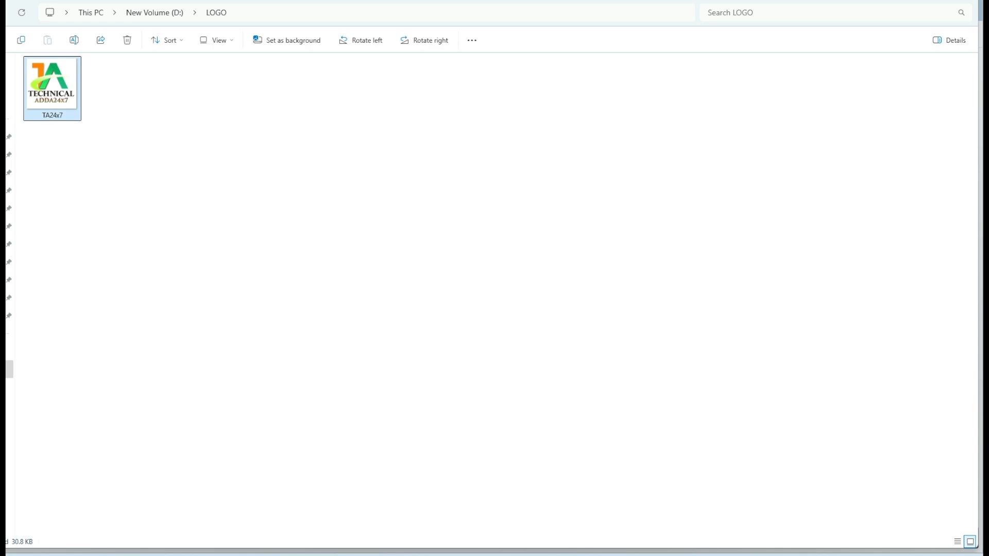
{"action": "right_click", "coordinate": [56, 109]}
{"action": "left_click", "coordinate": [95, 313]}
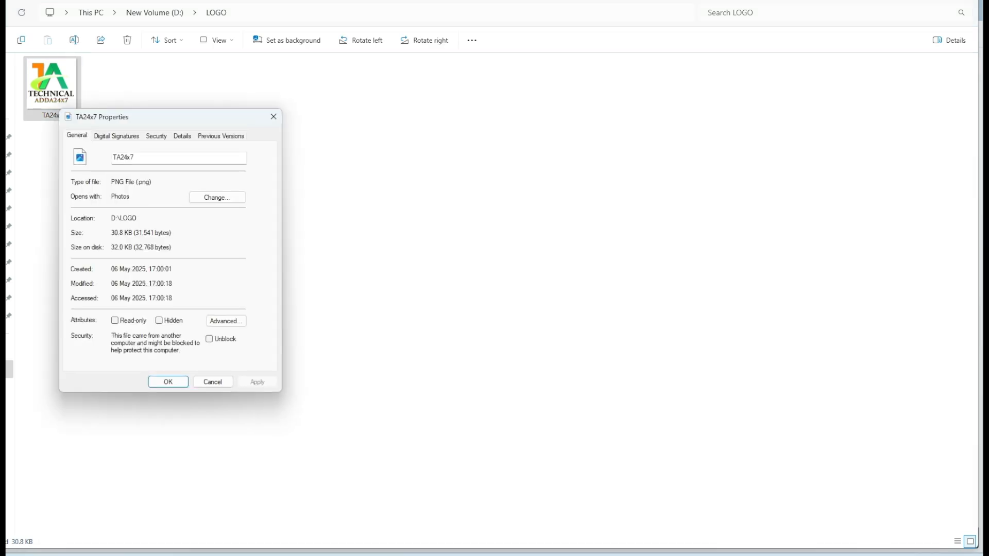
{"action": "left_click_drag", "start_coordinate": [111, 182], "coordinate": [153, 182]}
{"action": "left_click", "coordinate": [273, 117]}
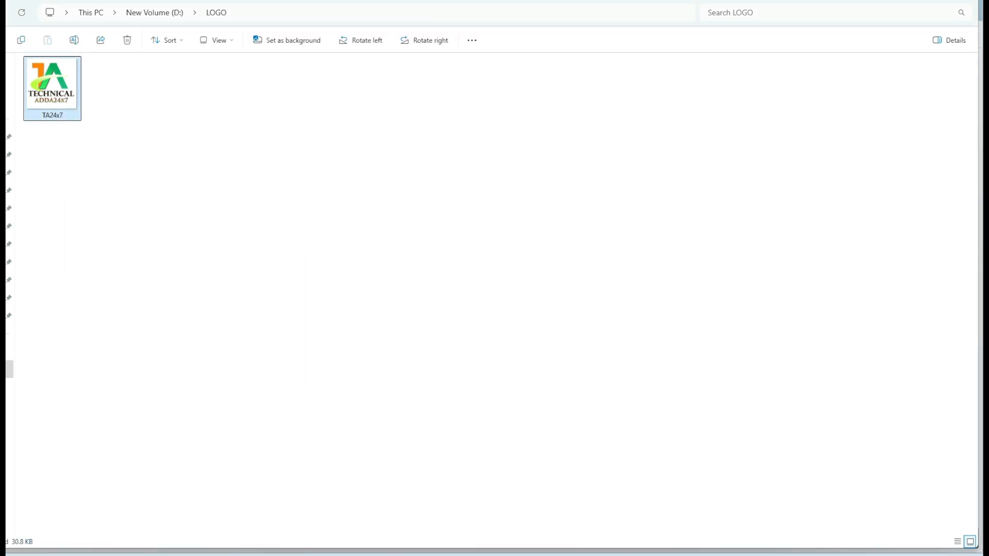
- Open the TA24x7 image from the LOGO folder in Paint
{"action": "right_click", "coordinate": [60, 83]}
{"action": "mouse_move", "coordinate": [155, 143]}
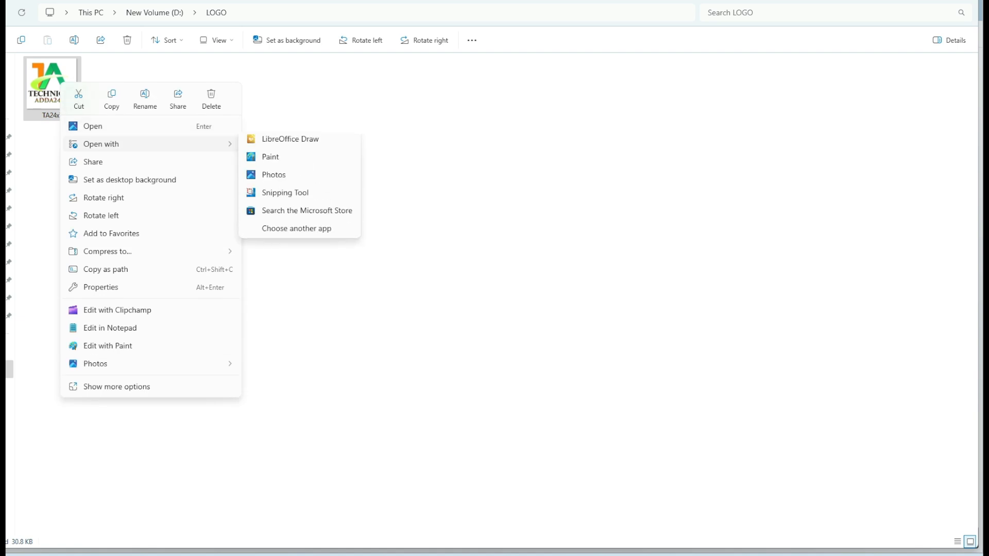
{"action": "left_click", "coordinate": [270, 164]}
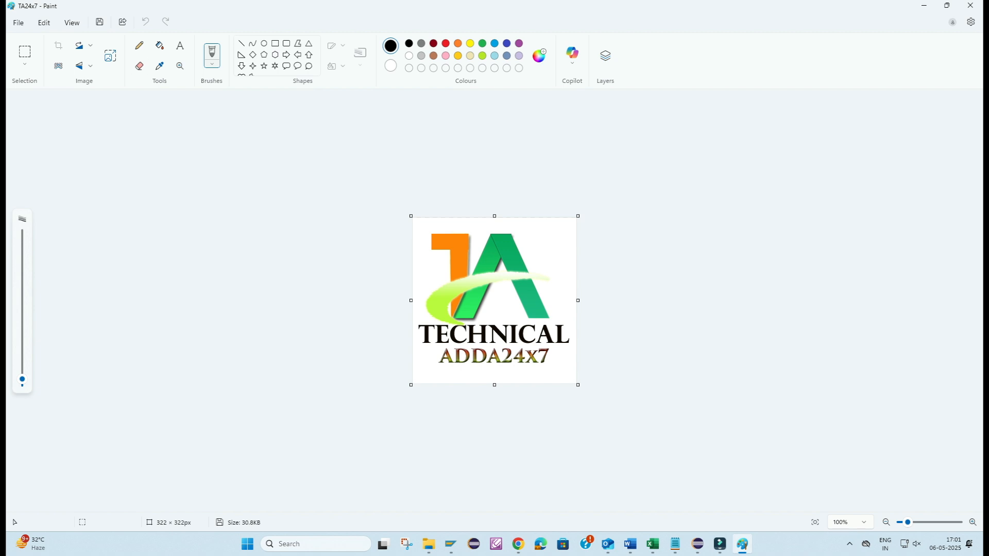
- Save the image as a JPEG picture named TA24x7 in D:\LOGO, and close Paint
{"action": "left_click", "coordinate": [18, 22]}
{"action": "mouse_move", "coordinate": [41, 124]}
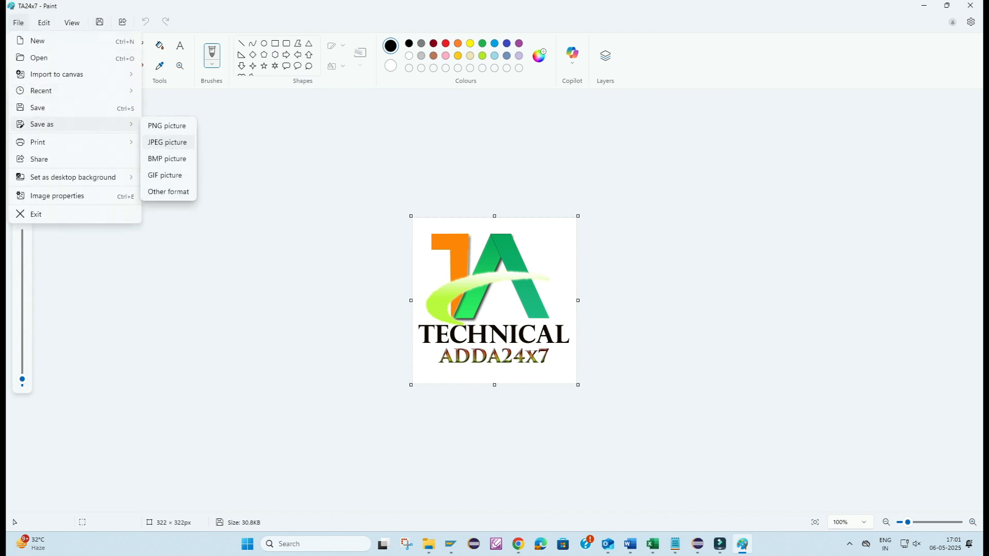
{"action": "left_click", "coordinate": [167, 142]}
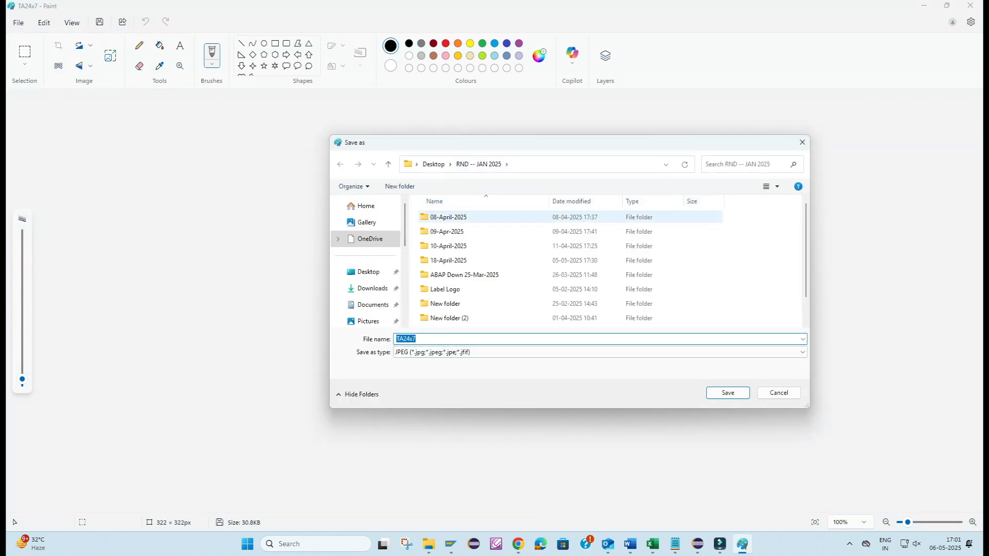
{"action": "scroll", "coordinate": [366, 284], "scroll_direction": "down", "scroll_amount": 3}
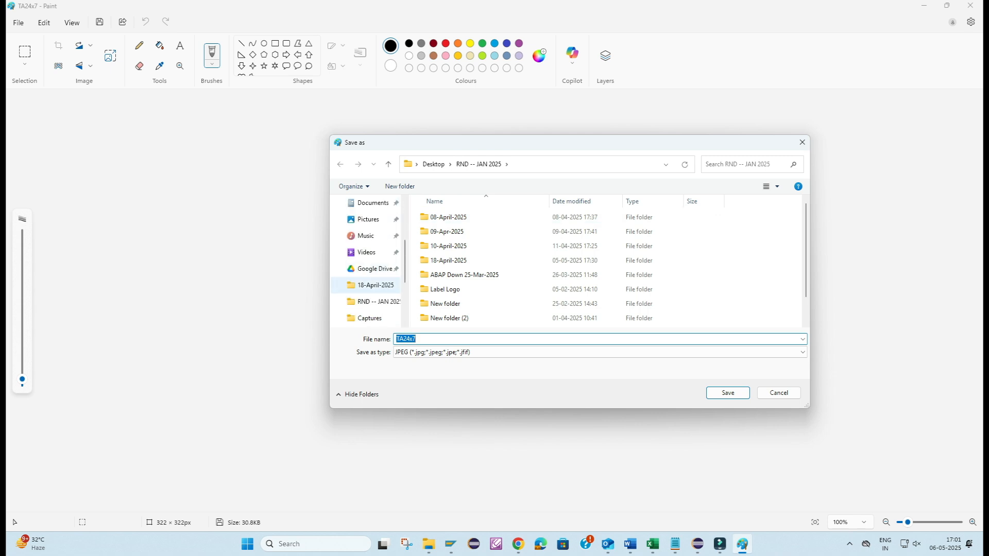
{"action": "scroll", "coordinate": [365, 285], "scroll_direction": "up", "scroll_amount": 2}
{"action": "scroll", "coordinate": [365, 285], "scroll_direction": "down", "scroll_amount": 4}
{"action": "left_click", "coordinate": [366, 284]}
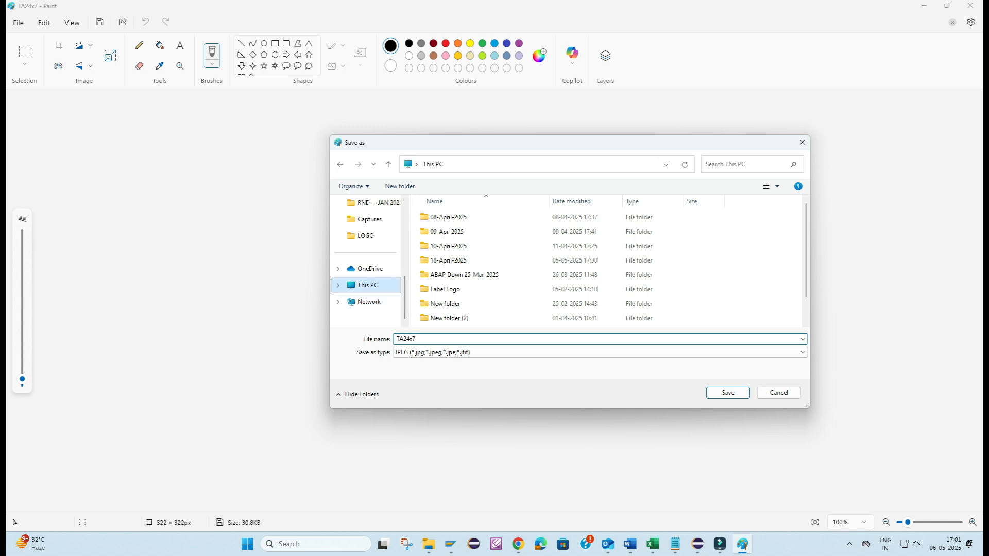
{"action": "double_click", "coordinate": [561, 227]}
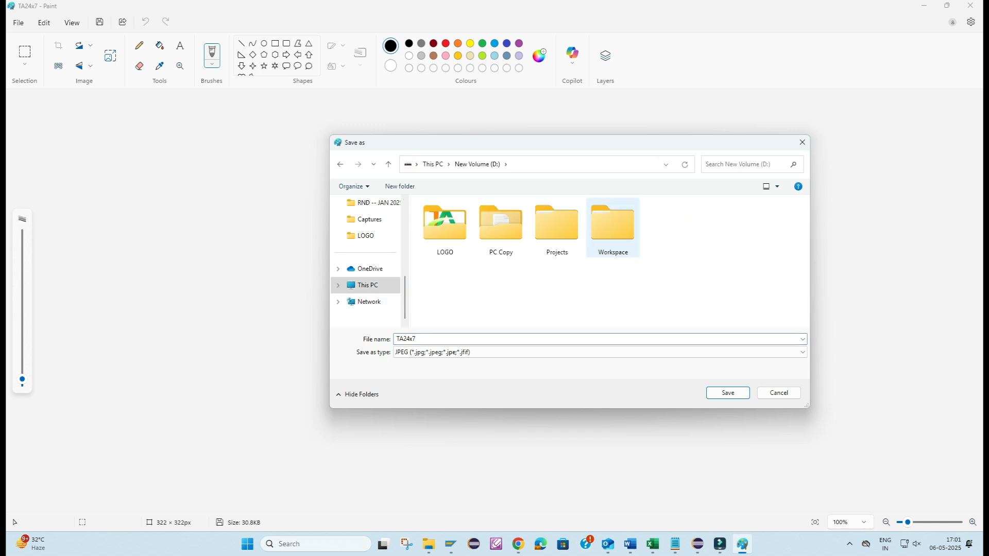
{"action": "double_click", "coordinate": [443, 222]}
{"action": "left_click", "coordinate": [515, 339]}
{"action": "left_click", "coordinate": [514, 339]}
{"action": "left_click", "coordinate": [728, 392]}
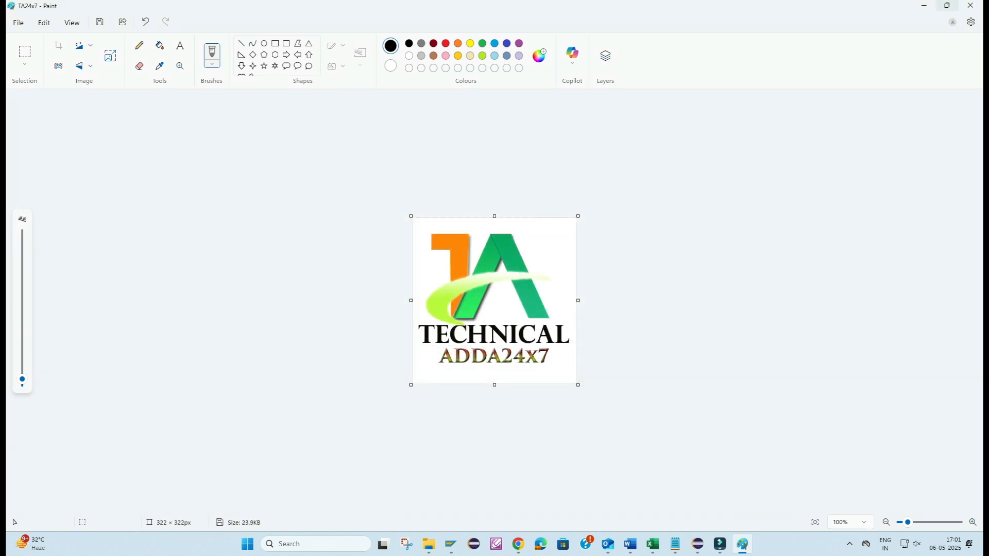
{"action": "left_click", "coordinate": [970, 5]}
- Check the properties of the original TA24x7 image in the LOGO folder, and close them
{"action": "right_click", "coordinate": [43, 93]}
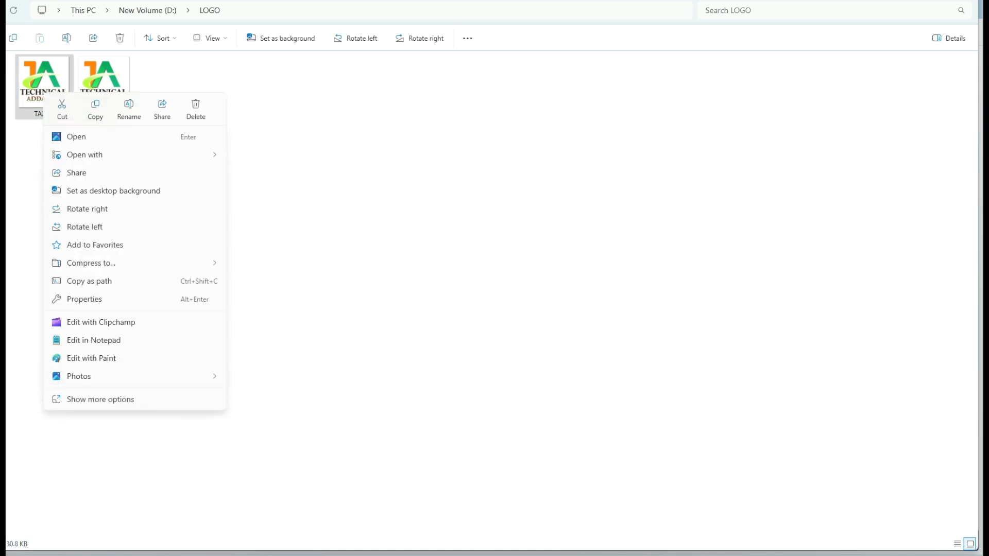
{"action": "mouse_move", "coordinate": [133, 375]}
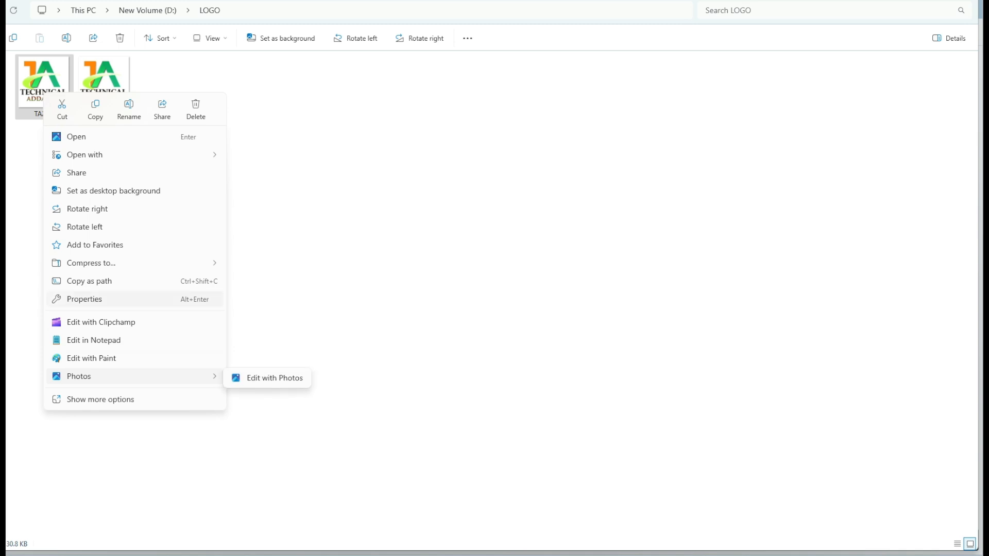
{"action": "left_click", "coordinate": [84, 299]}
{"action": "left_click", "coordinate": [130, 218]}
{"action": "left_click", "coordinate": [267, 115]}
- Check the file type of the newly saved TA24x7 JPEG copy in its properties, and deselect the file
{"action": "right_click", "coordinate": [122, 86]}
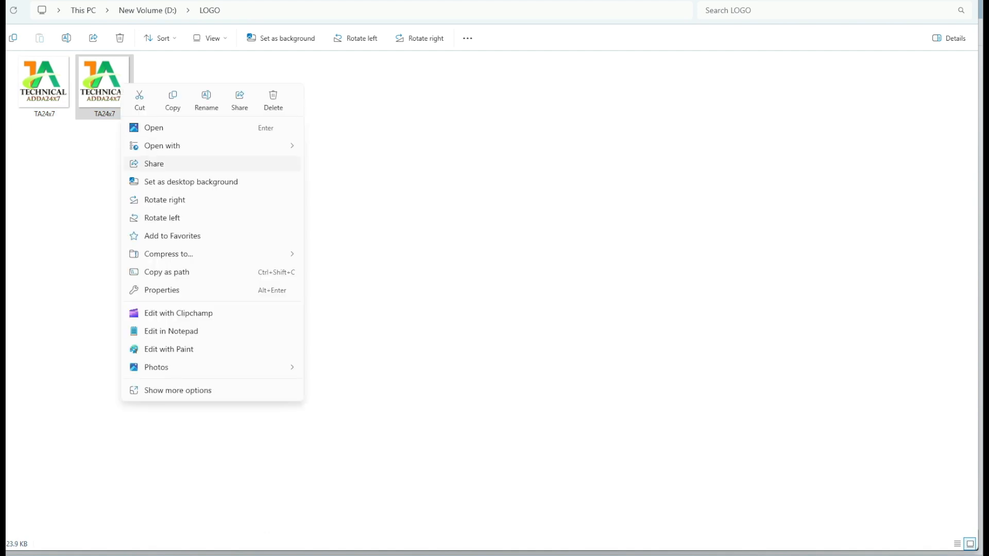
{"action": "left_click", "coordinate": [162, 290]}
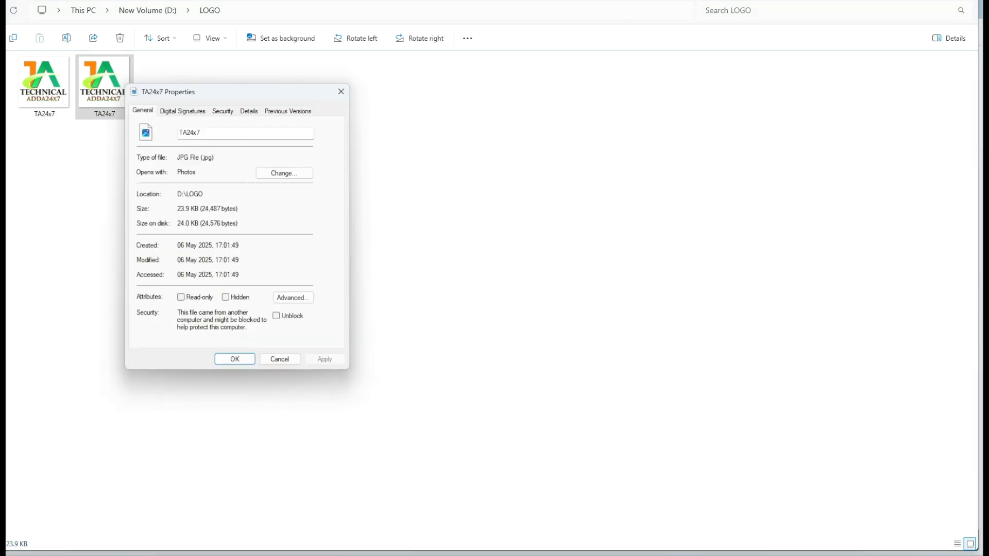
{"action": "left_click_drag", "start_coordinate": [177, 157], "coordinate": [214, 157]}
{"action": "left_click", "coordinate": [341, 91]}
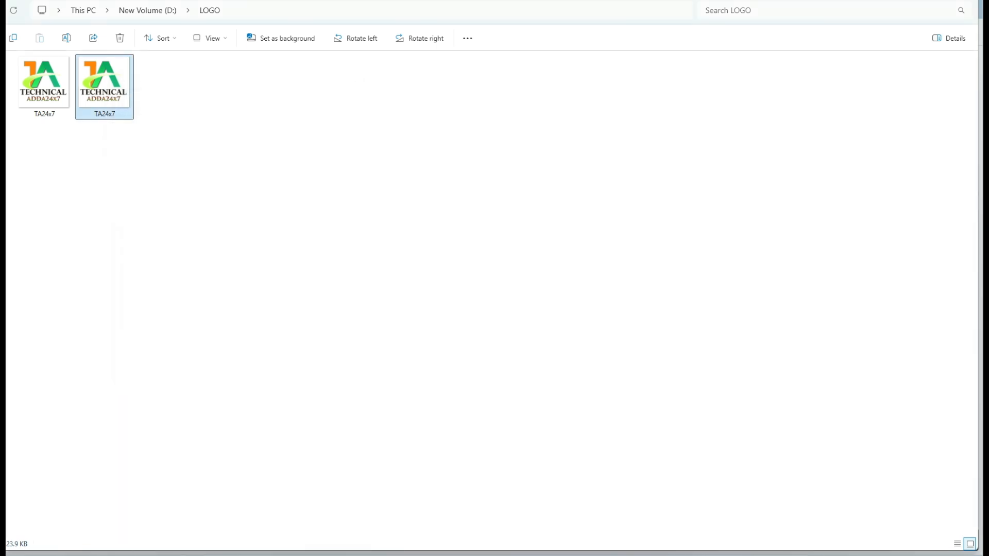
{"action": "left_click", "coordinate": [309, 129]}
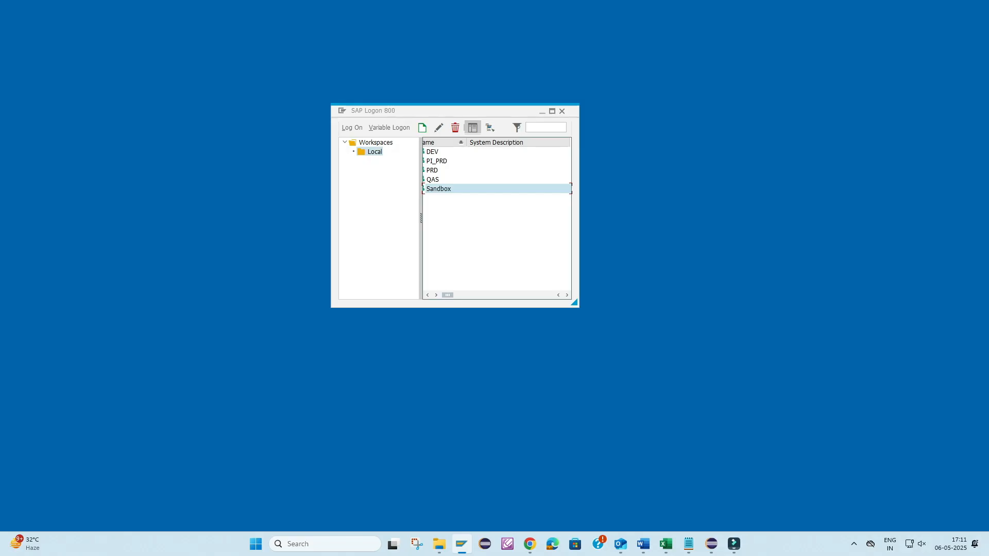
{"action": "key", "text": "Return"}
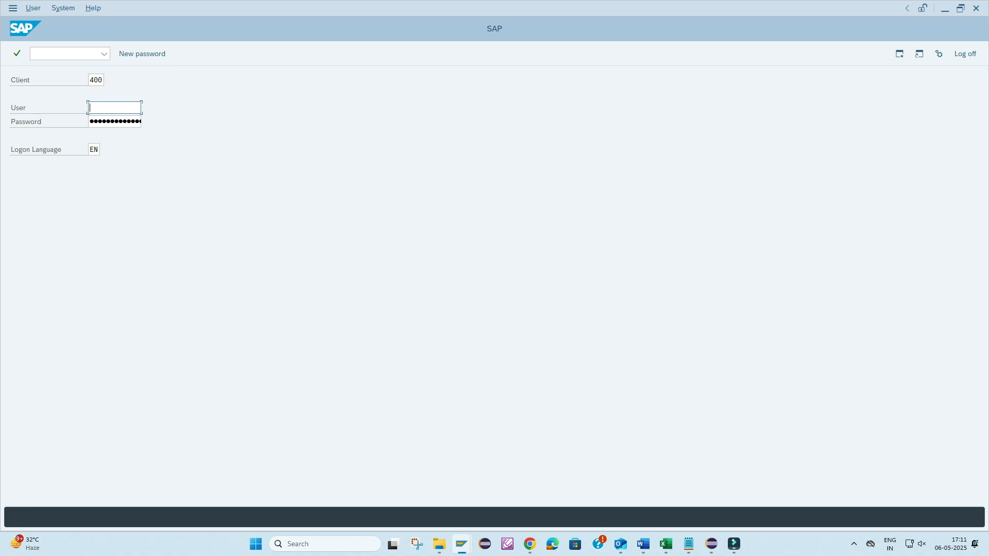
- Log on to client 400 as USER_DEV, entering the account password
{"action": "type", "text": "u"}
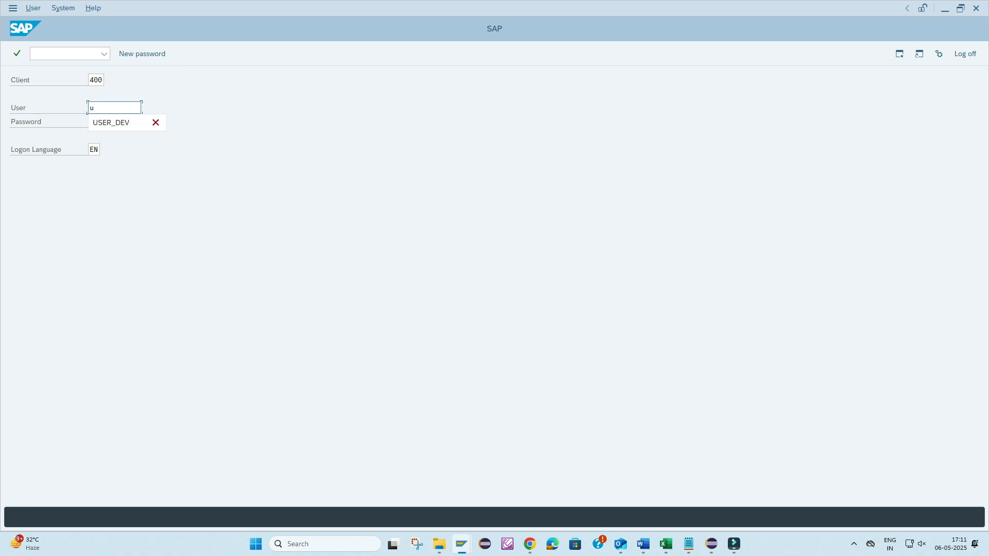
{"action": "key", "text": "Down"}
{"action": "key", "text": "Return"}
{"action": "key", "text": "Tab"}
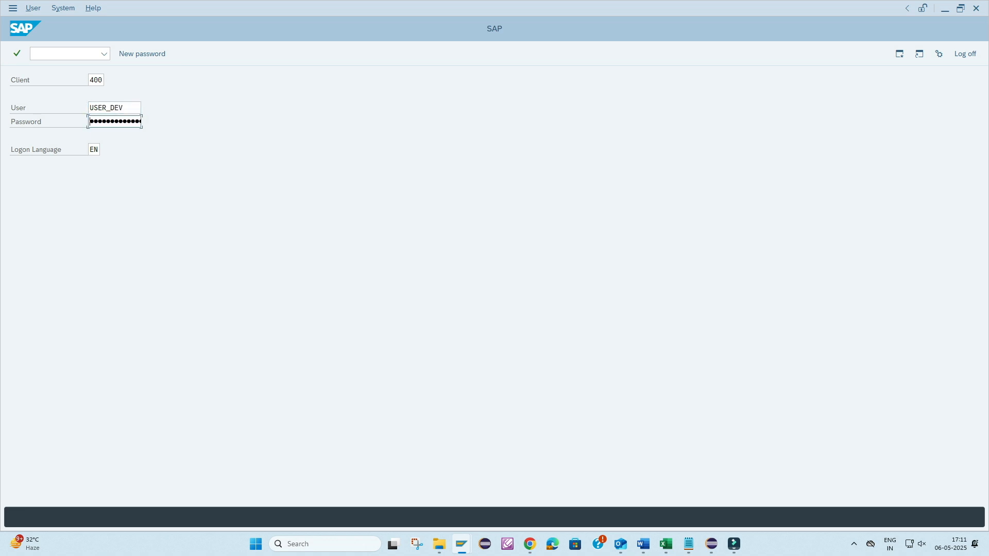
{"action": "key", "text": "Return"}
- Open transaction SMW0 and list all binary data objects for WebRFC applications without restricting the selection
{"action": "type", "text": "SMW"}
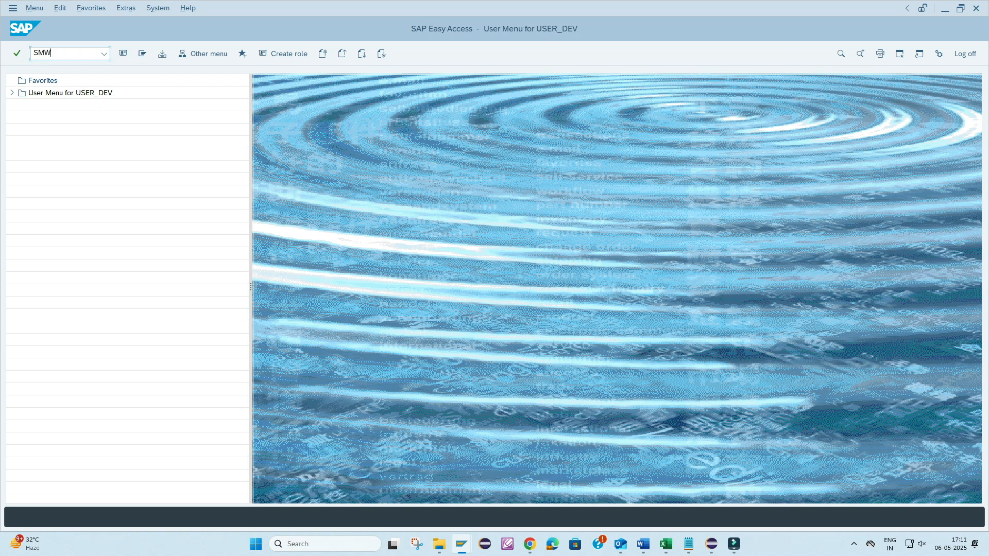
{"action": "type", "text": "0"}
{"action": "key", "text": "Return"}
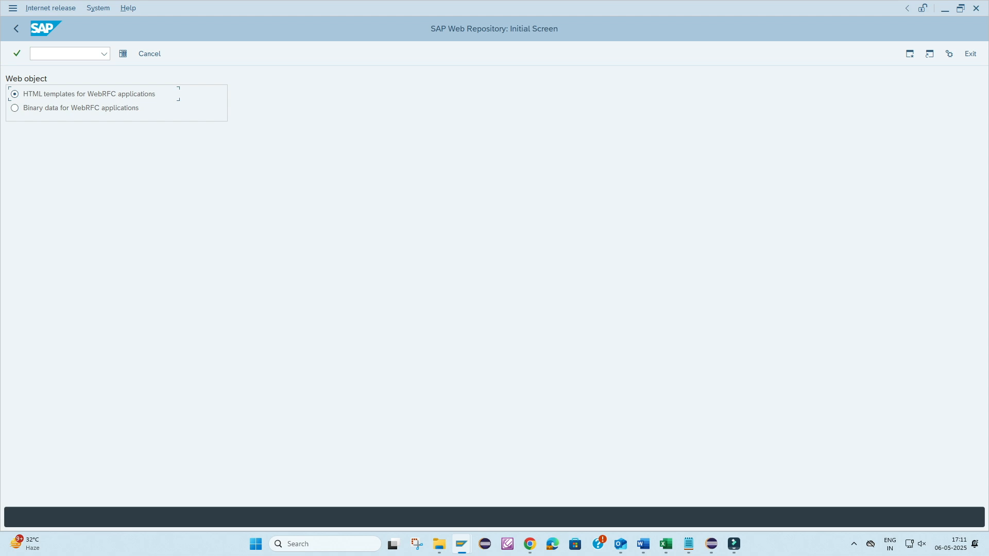
{"action": "left_click", "coordinate": [15, 108]}
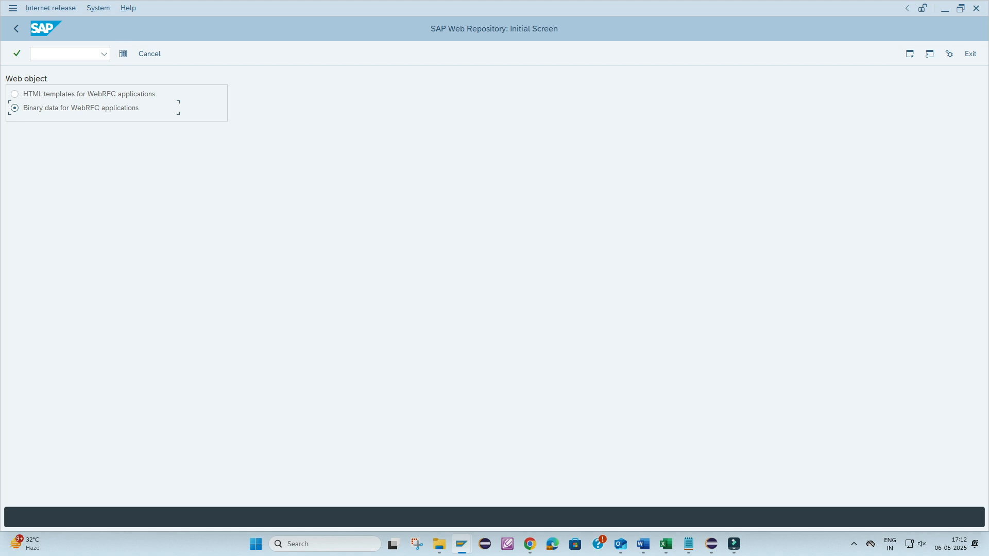
{"action": "key", "text": "F8"}
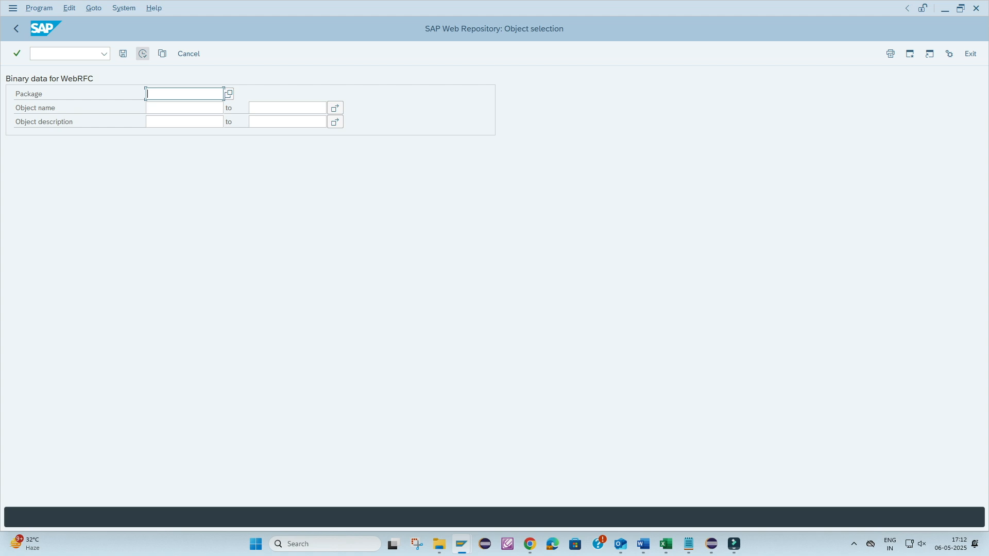
{"action": "left_click", "coordinate": [143, 53]}
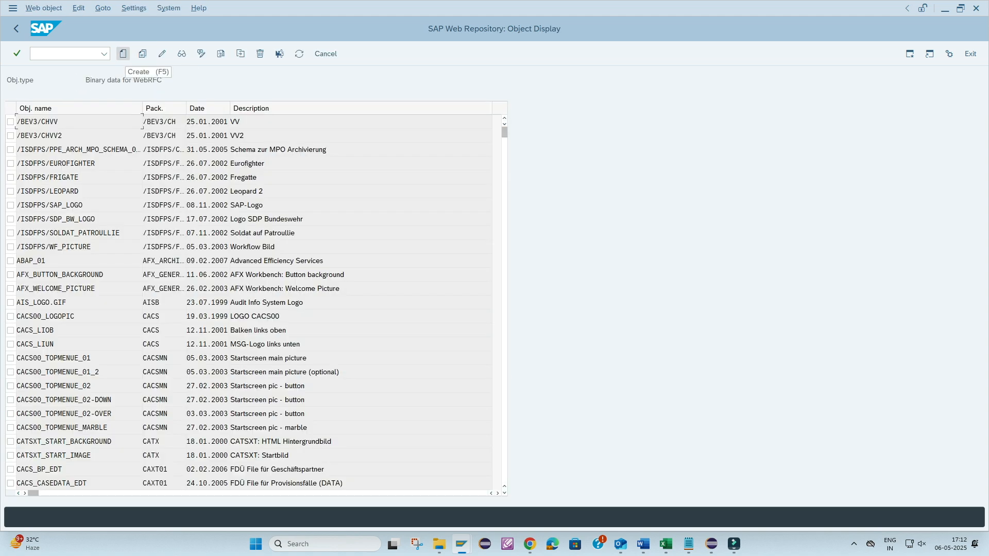
- Start a new Web Repository object named ZTA_IMAGE with the description "Image on screen"
{"action": "left_click", "coordinate": [122, 54]}
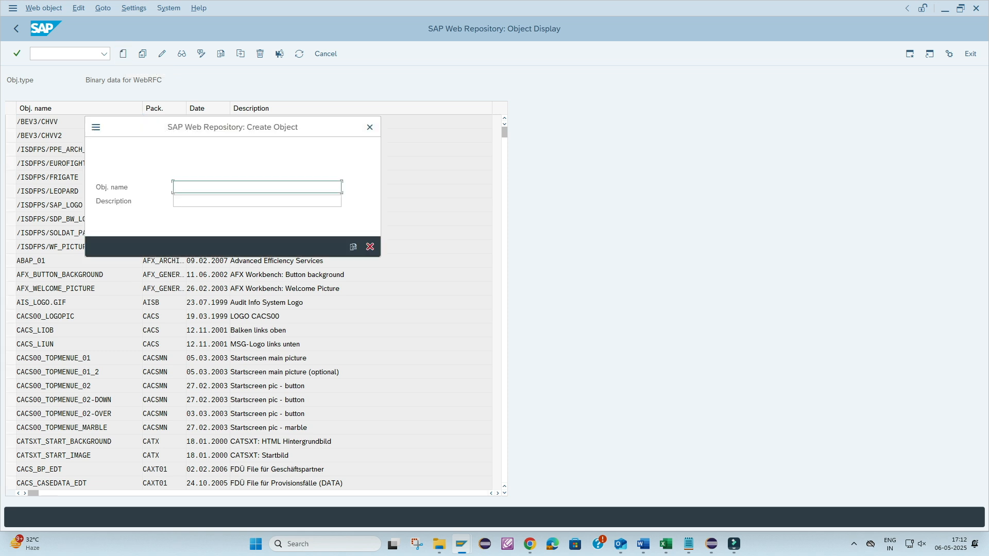
{"action": "type", "text": "Z"}
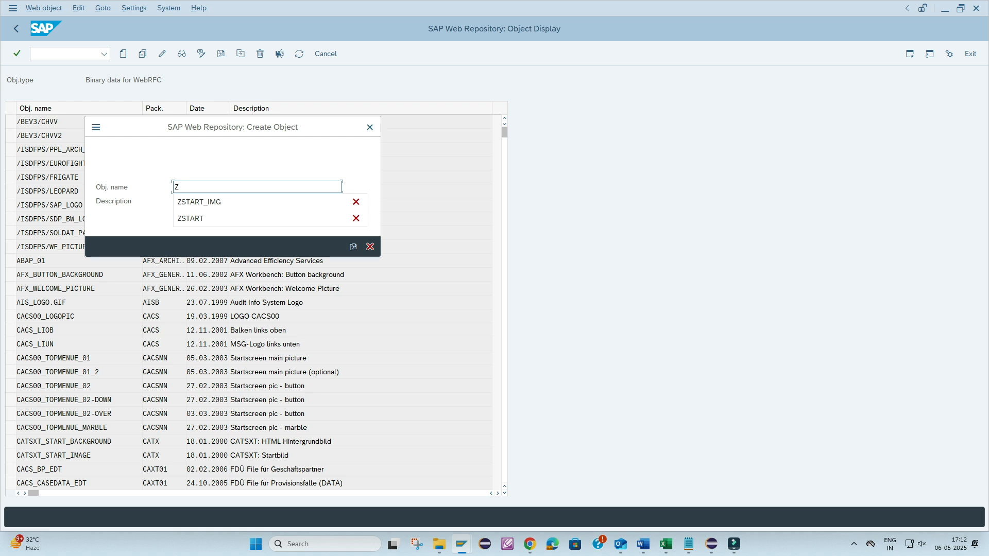
{"action": "type", "text": "TA"}
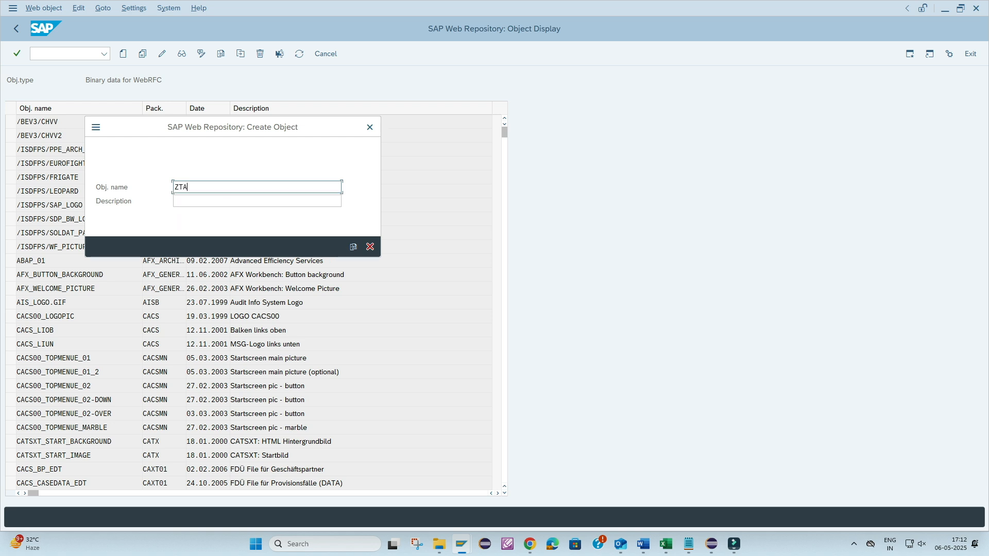
{"action": "type", "text": "IMAGE"}
{"action": "key", "text": "Tab"}
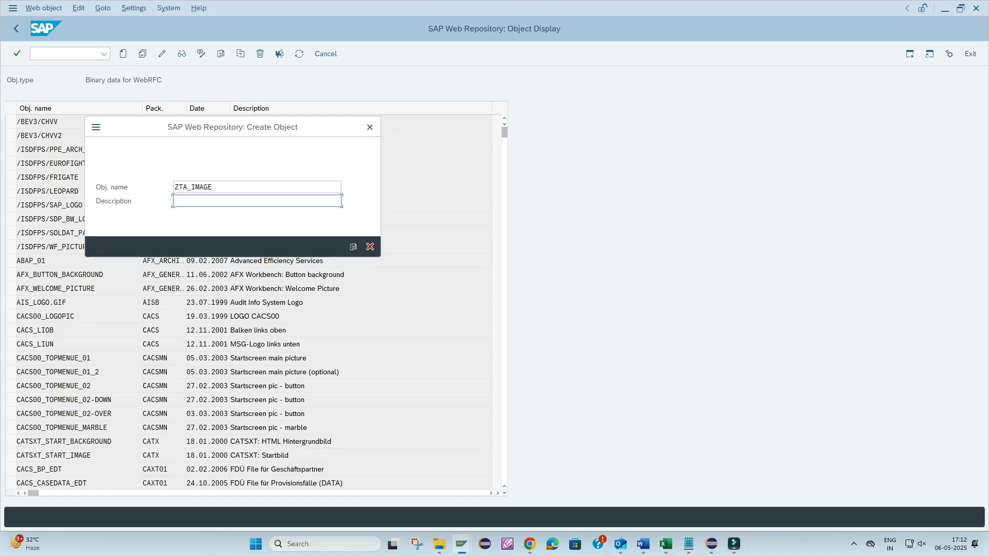
{"action": "type", "text": "Image on screen"}
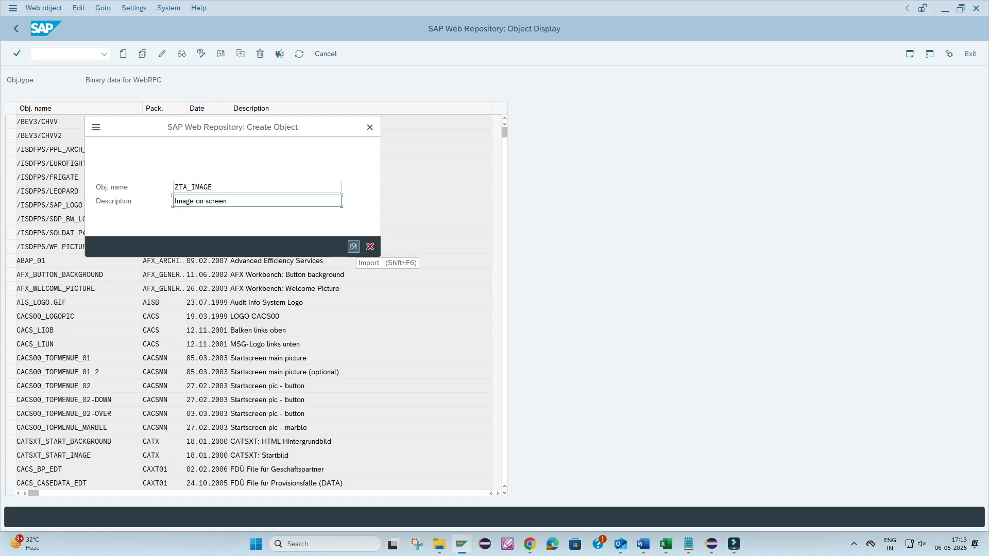
- Import the logo image file into ZTA_IMAGE and save it as a local object
{"action": "left_click", "coordinate": [353, 247]}
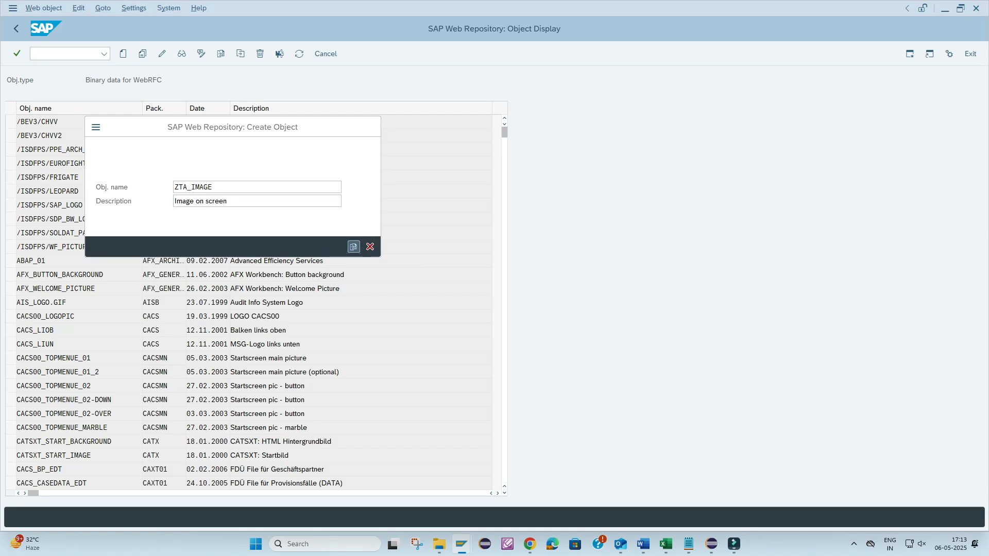
{"action": "left_click", "coordinate": [269, 135]}
{"action": "left_click", "coordinate": [554, 299]}
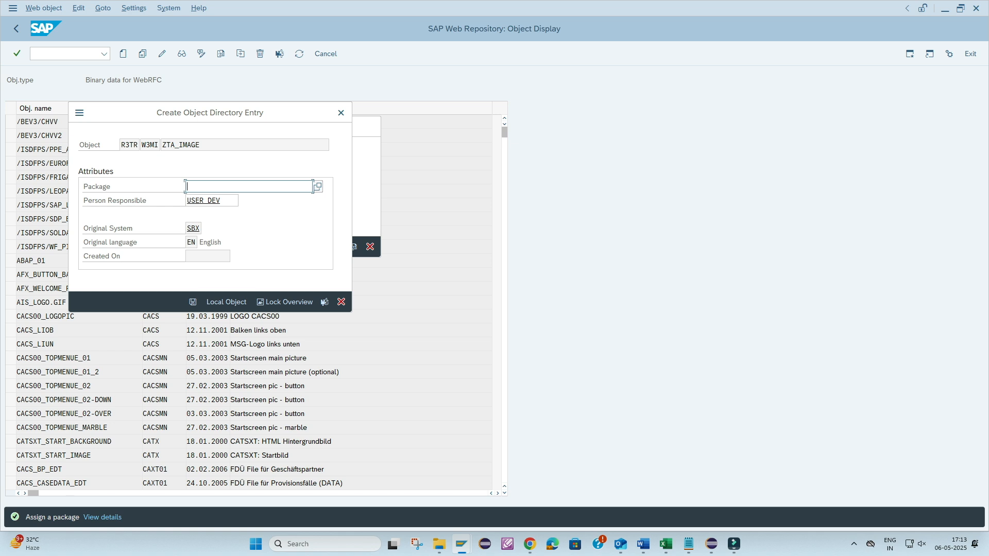
{"action": "left_click", "coordinate": [220, 302]}
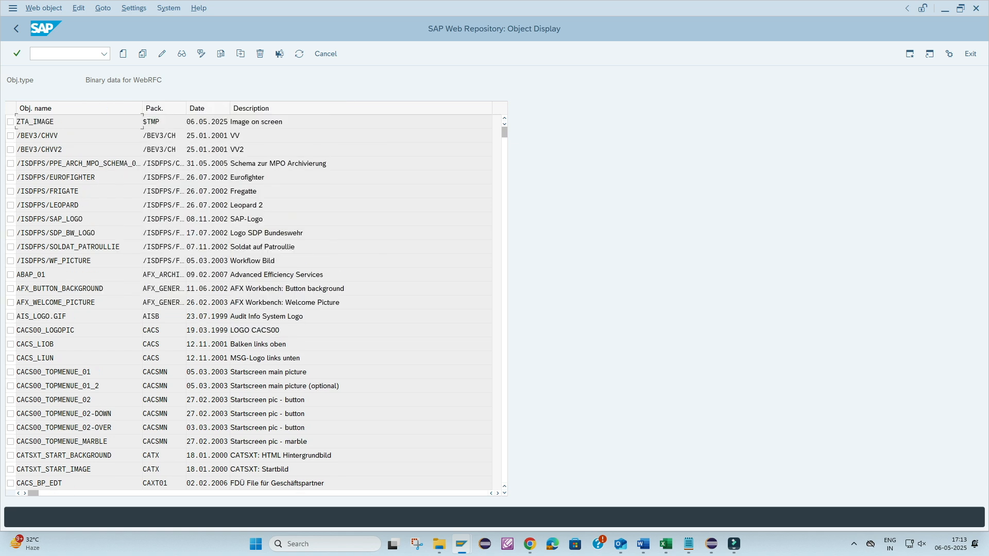
- Copy the object name ZTA_IMAGE from the repository list and return to the SAP Easy Access screen
{"action": "left_click_drag", "start_coordinate": [54, 122], "coordinate": [16, 122]}
{"action": "key", "text": "ctrl+c"}
{"action": "left_click", "coordinate": [54, 122]}
{"action": "left_click", "coordinate": [53, 122]}
{"action": "left_click", "coordinate": [16, 29]}
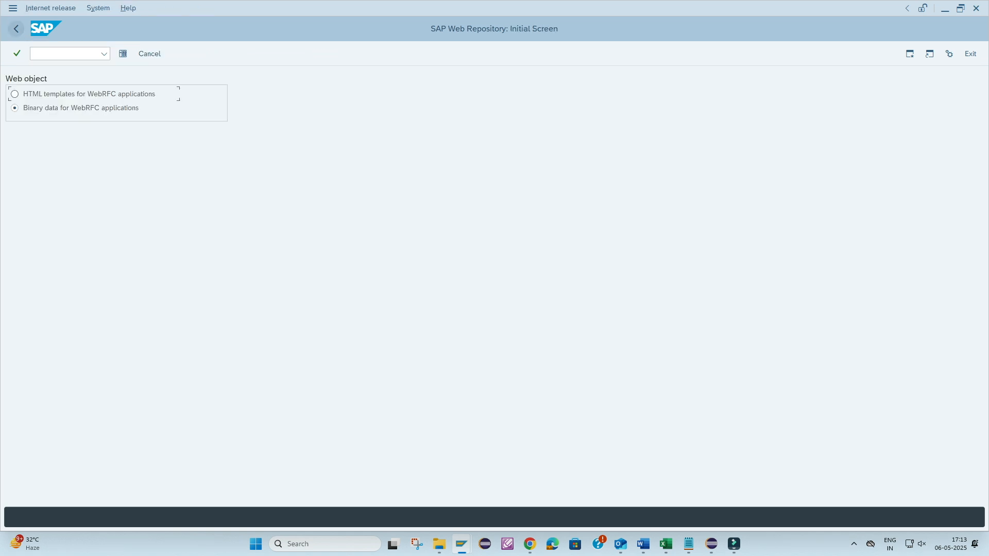
{"action": "left_click", "coordinate": [16, 29]}
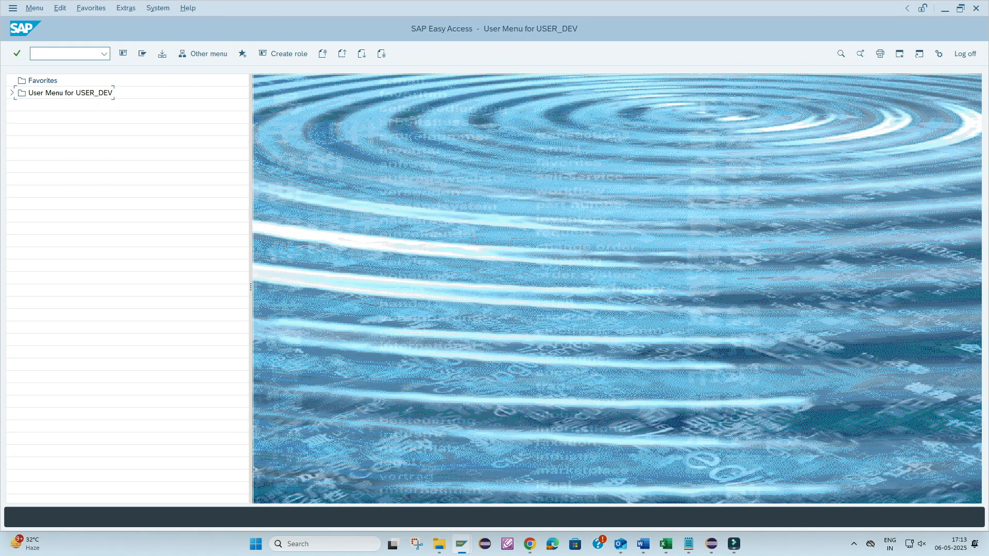
- Open table SSM_CUST for maintenance in transaction SM30 with no data restrictions, accepting the cross-client notice
{"action": "type", "text": "SM30"}
{"action": "key", "text": "Return"}
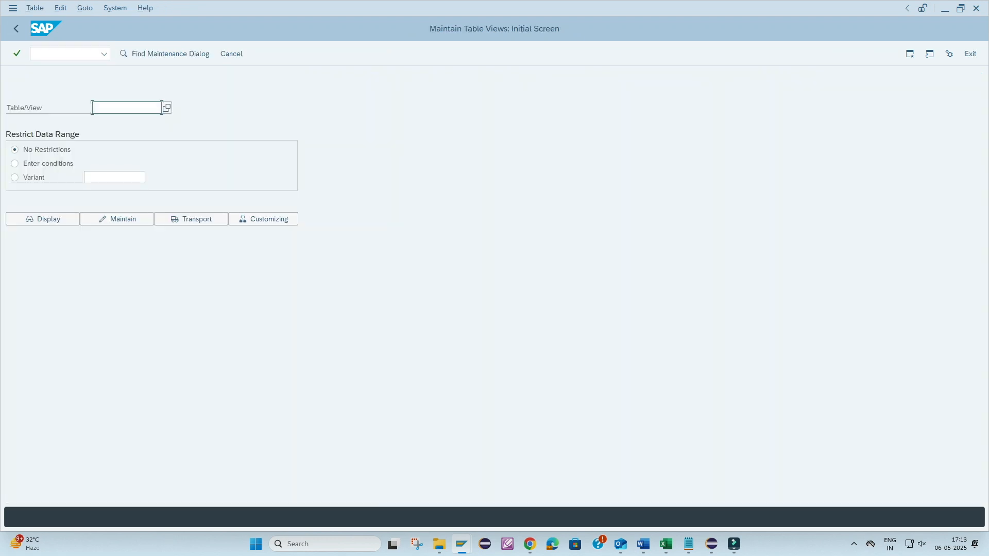
{"action": "type", "text": "S"}
{"action": "key", "text": "Down"}
{"action": "key", "text": "Return"}
{"action": "key", "text": "Home"}
{"action": "key", "text": "shift+End"}
{"action": "left_click", "coordinate": [118, 218]}
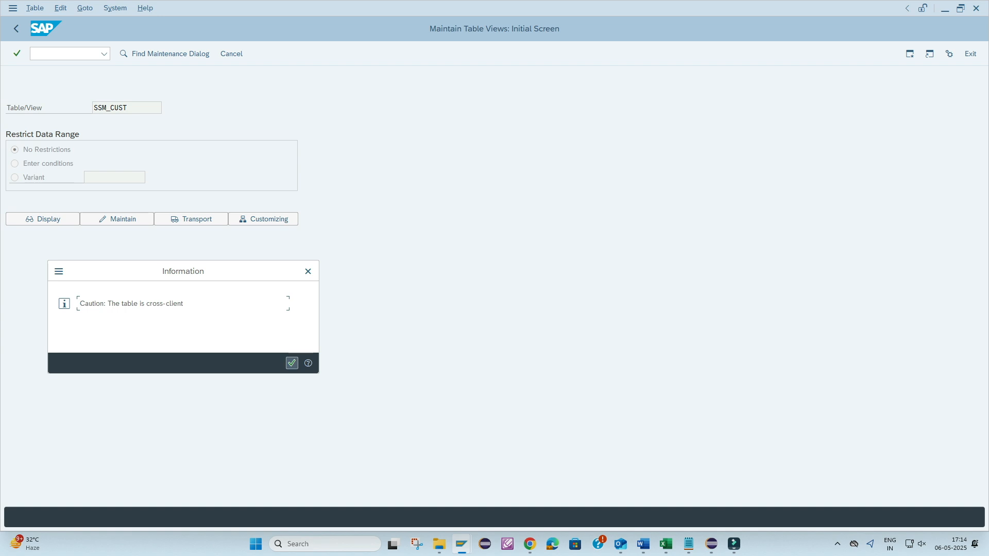
{"action": "left_click", "coordinate": [292, 363]}
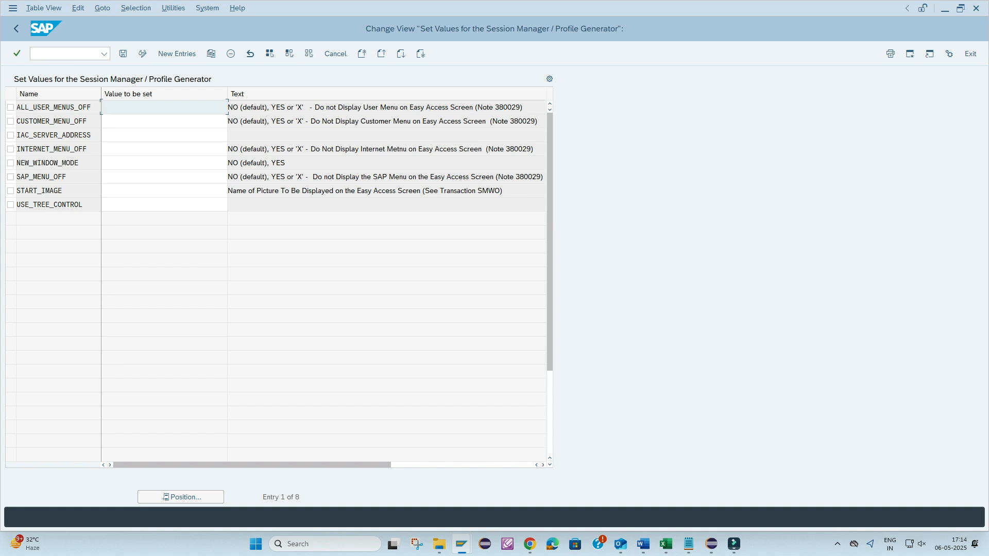
- Delete the START_IMAGE entry from the Session Manager values and save the table
{"action": "left_click", "coordinate": [163, 191]}
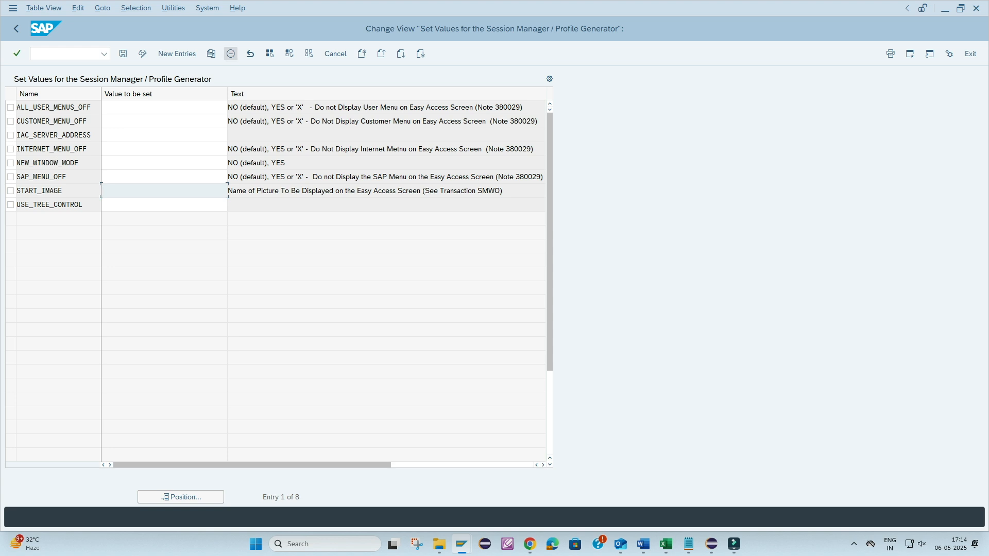
{"action": "left_click", "coordinate": [230, 54]}
{"action": "left_click", "coordinate": [10, 191]}
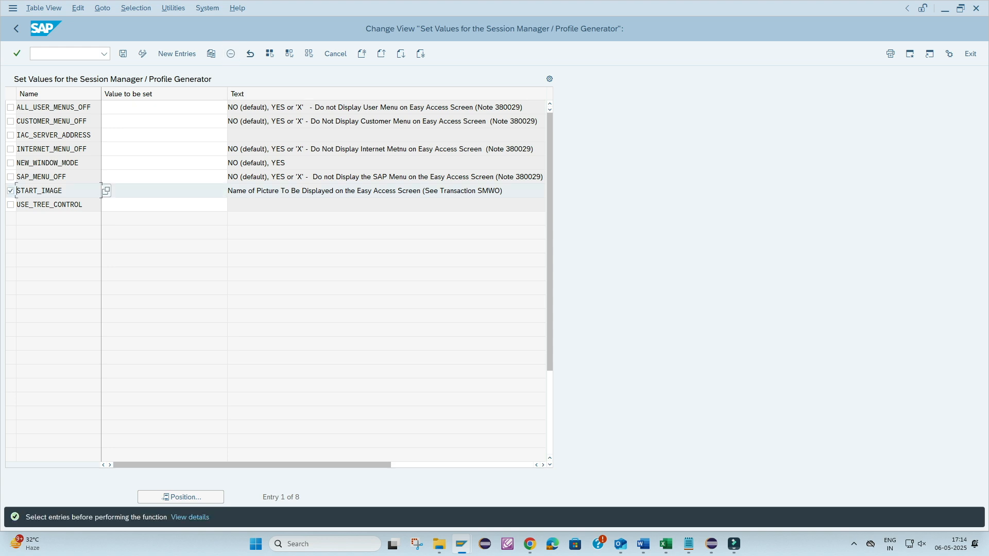
{"action": "left_click", "coordinate": [231, 54]}
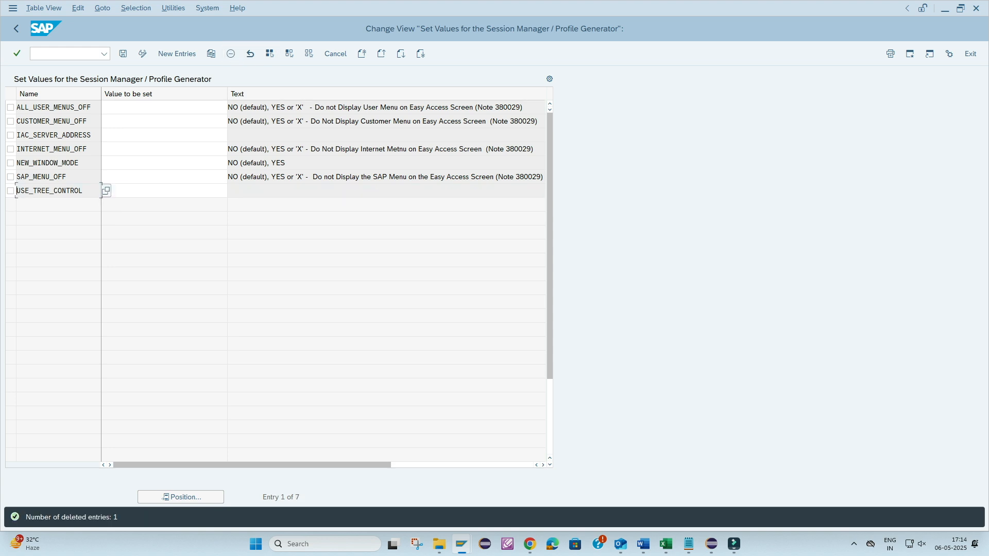
{"action": "left_click", "coordinate": [123, 53]}
{"action": "left_click", "coordinate": [199, 219]}
- Add a new entry and pick START_IMAGE as its name by searching the value help for START
{"action": "left_click", "coordinate": [177, 53]}
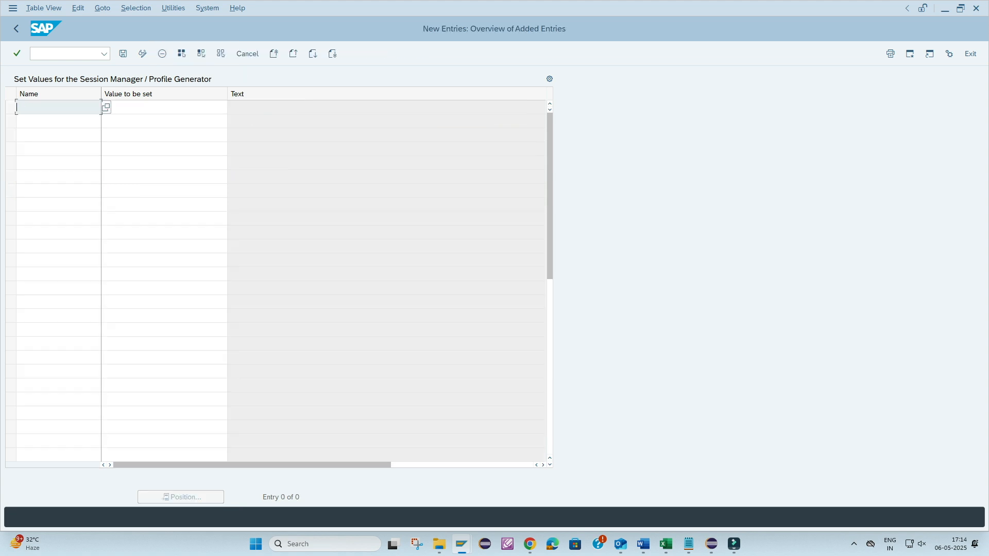
{"action": "left_click", "coordinate": [106, 107]}
{"action": "left_click", "coordinate": [175, 143]}
{"action": "type", "text": "START*"}
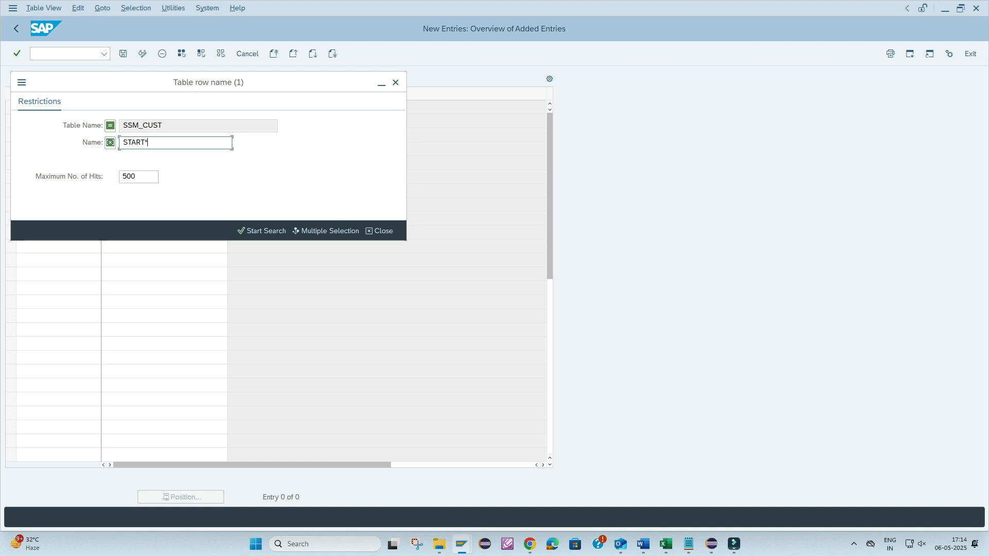
{"action": "key", "text": "Return"}
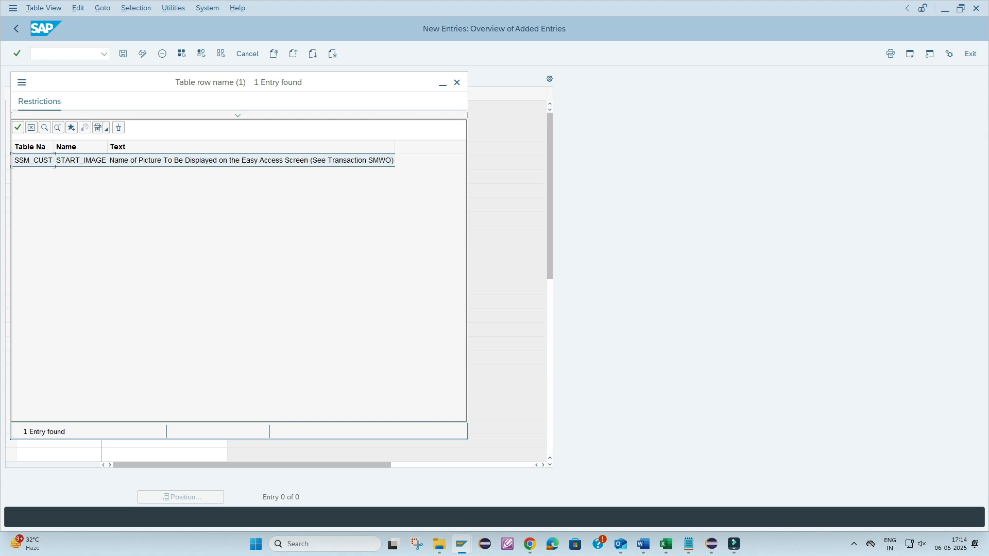
{"action": "key", "text": "Return"}
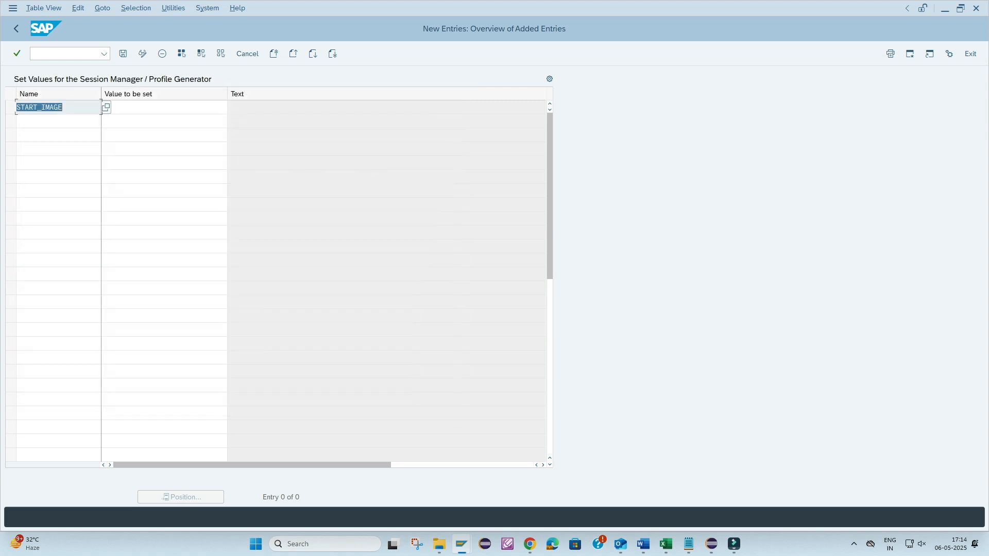
- Set the START_IMAGE entry's value to ZTA_IMAGE and save the new entry
{"action": "left_click", "coordinate": [163, 107]}
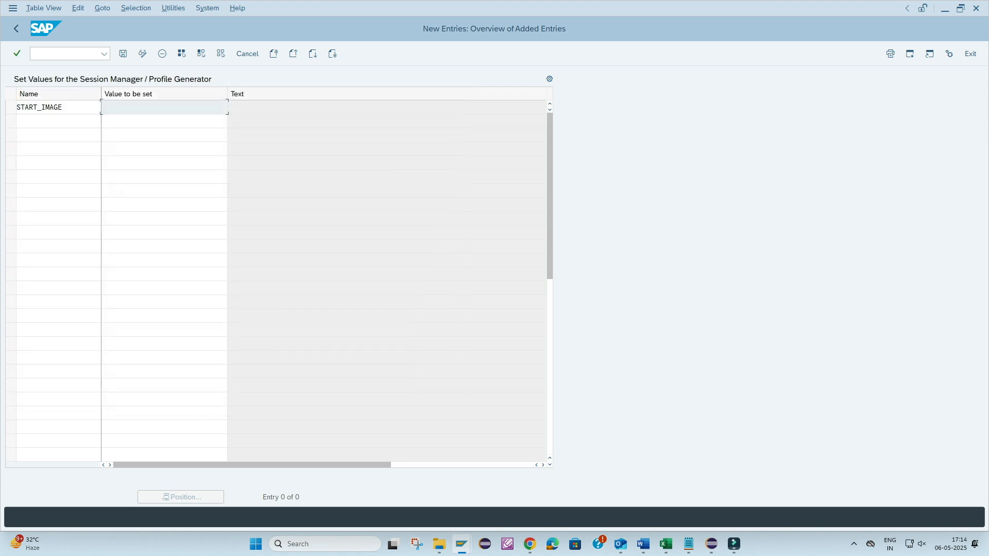
{"action": "key", "text": "ctrl+v"}
{"action": "key", "text": "ctrl+a"}
{"action": "left_click", "coordinate": [122, 54]}
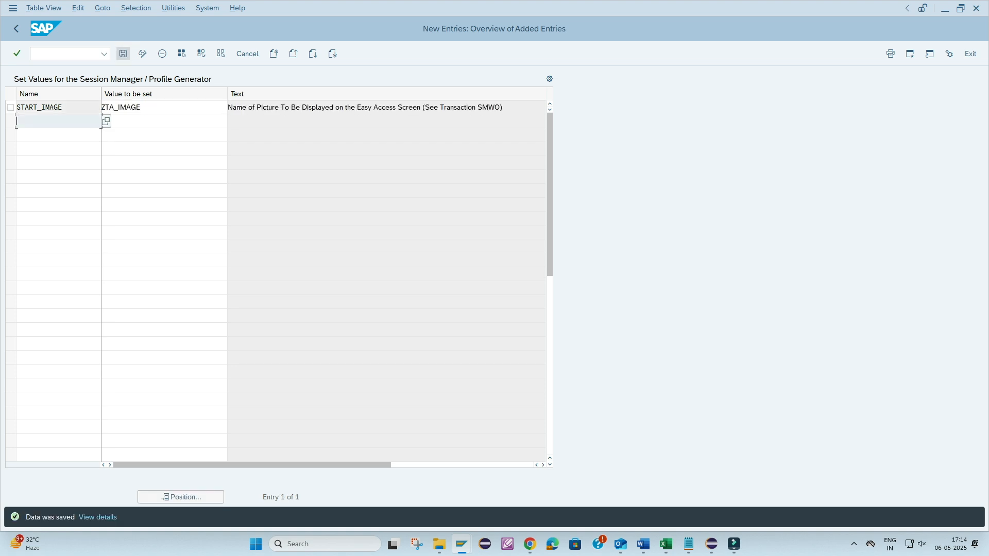
{"action": "left_click", "coordinate": [123, 53]}
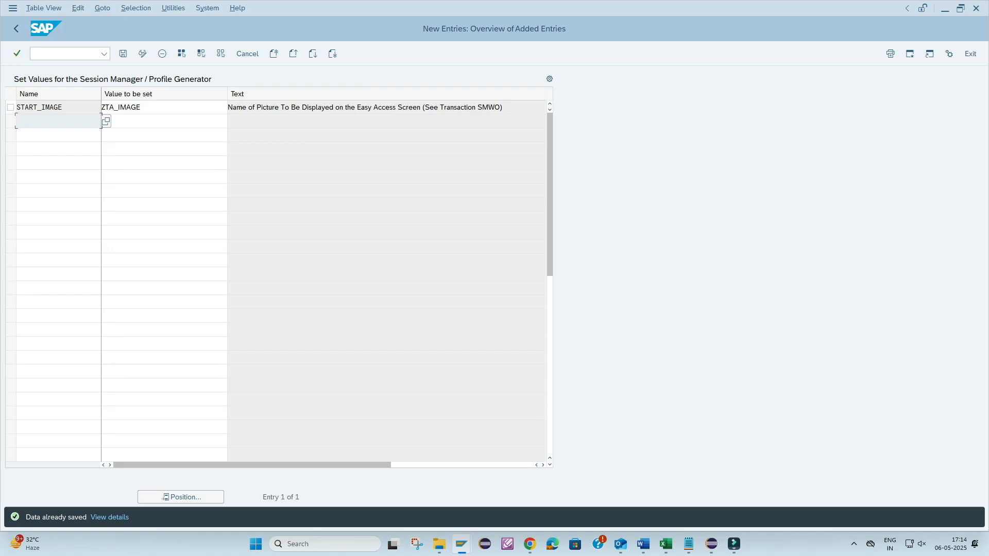
- Leave the SSM_CUST table maintenance and log off, bringing up the client 400 logon screen again
{"action": "left_click", "coordinate": [16, 29]}
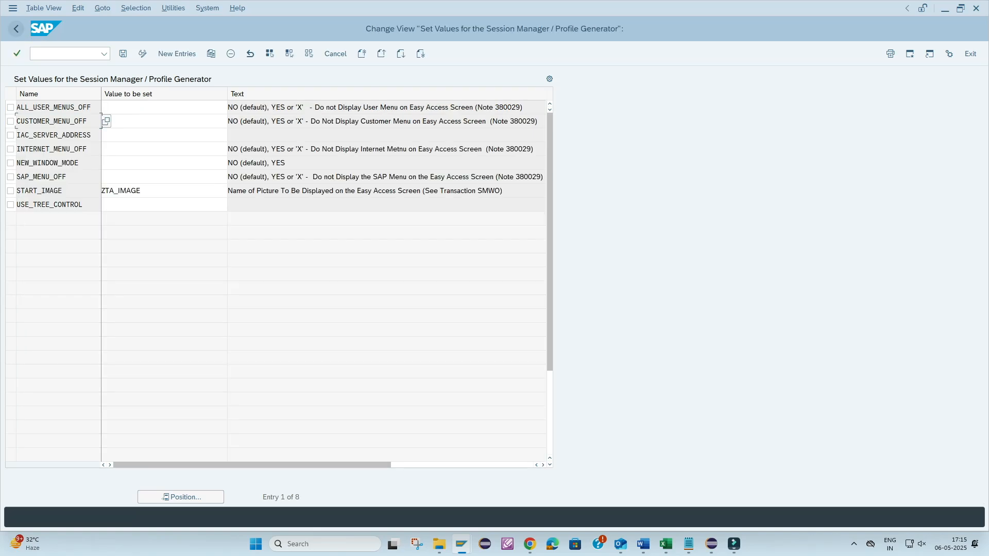
{"action": "left_click", "coordinate": [16, 29]}
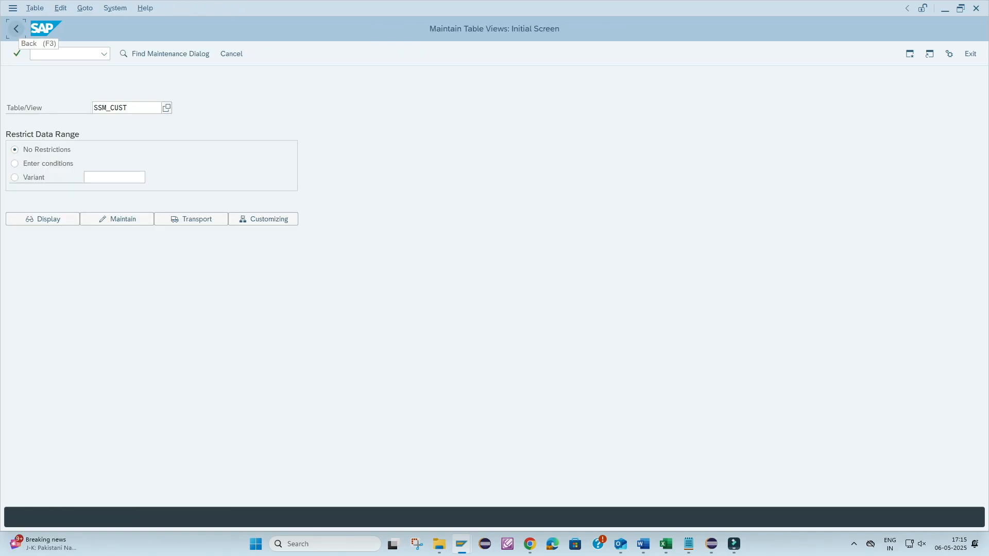
{"action": "left_click", "coordinate": [16, 29]}
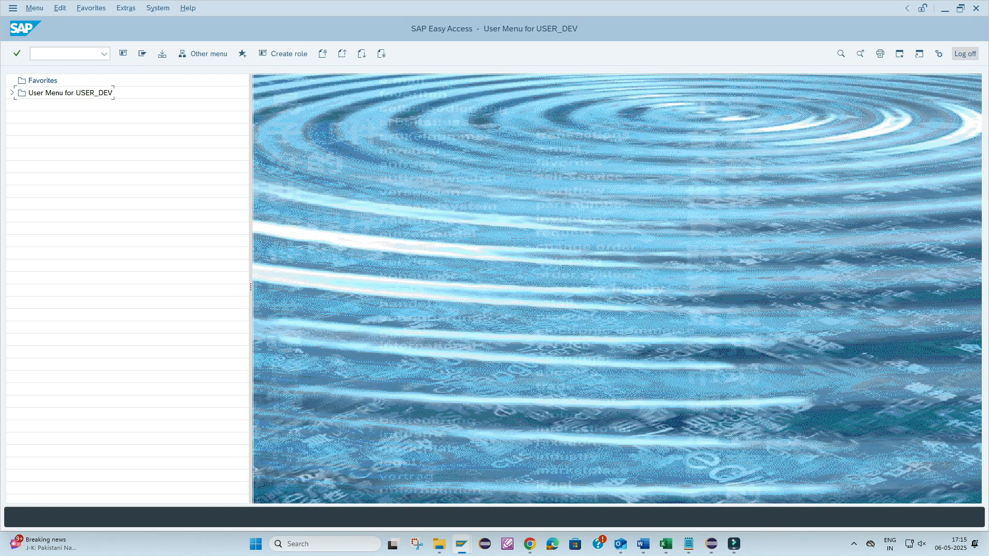
{"action": "left_click", "coordinate": [964, 53]}
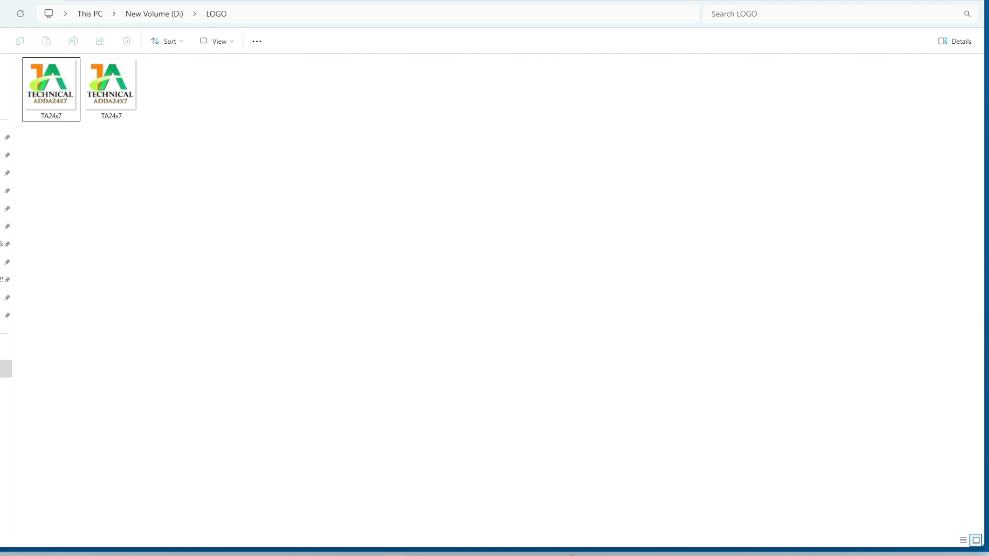
{"action": "mouse_move", "coordinate": [418, 554]}
{"action": "left_click", "coordinate": [419, 510]}
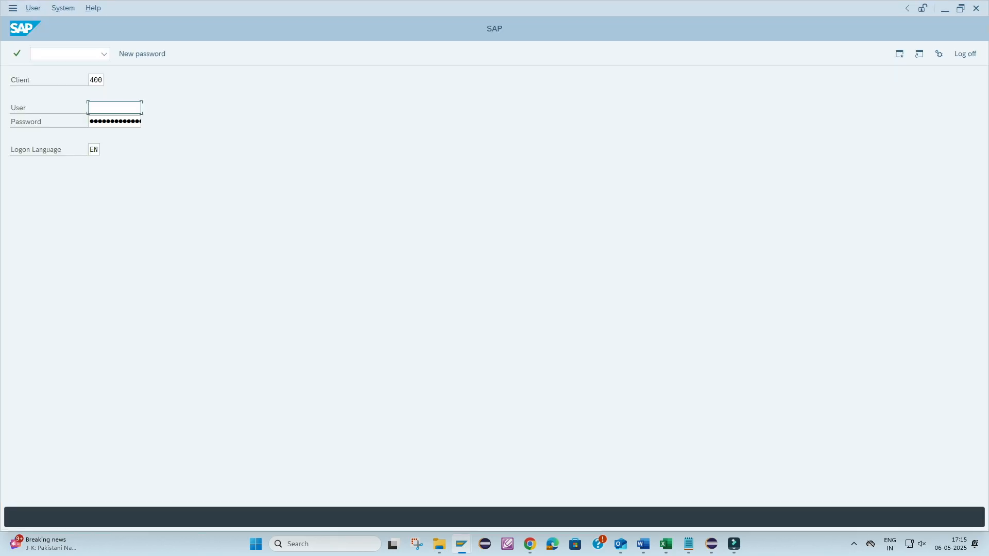
- Log on to client 400 as USER_DEV with the password already filled in
{"action": "type", "text": "U"}
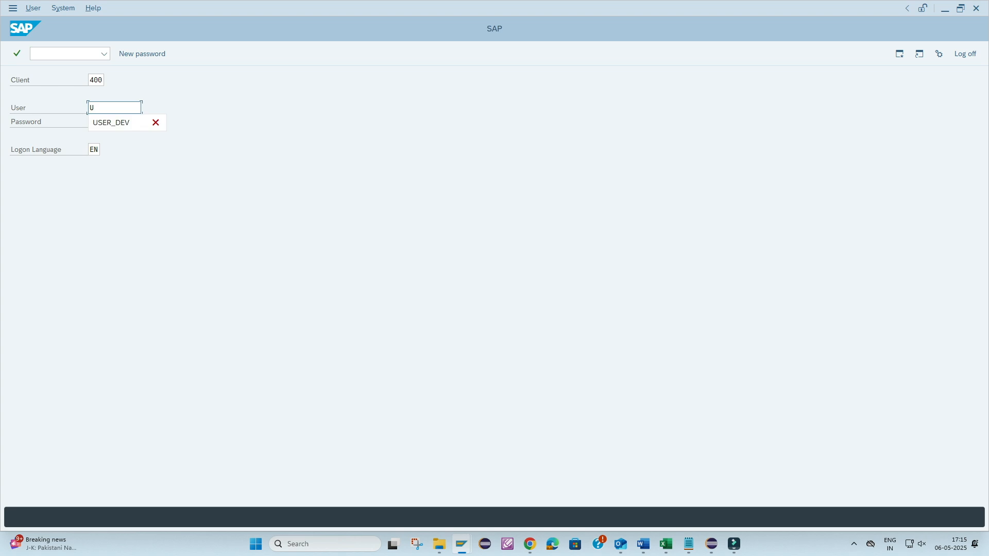
{"action": "key", "text": "Down"}
{"action": "key", "text": "Tab"}
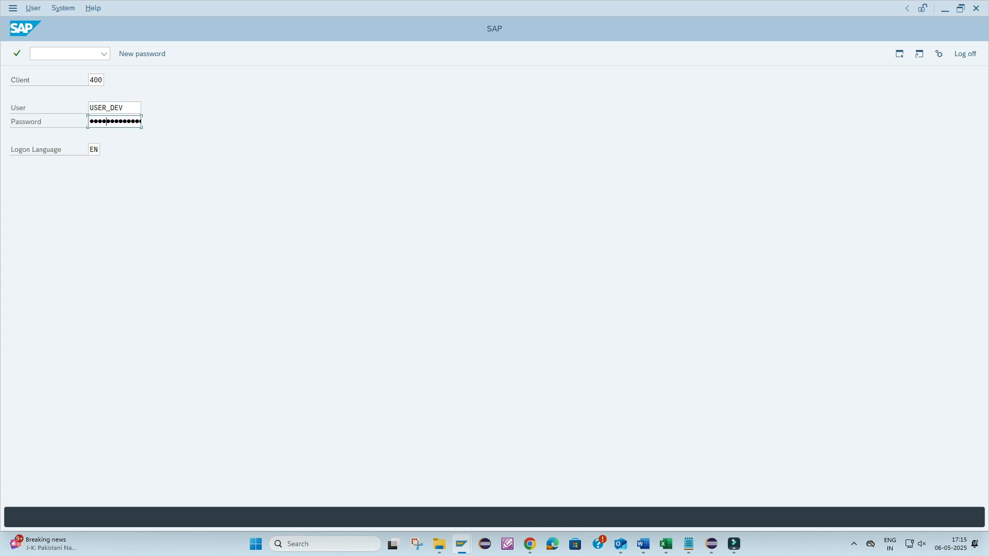
{"action": "key", "text": "Return"}
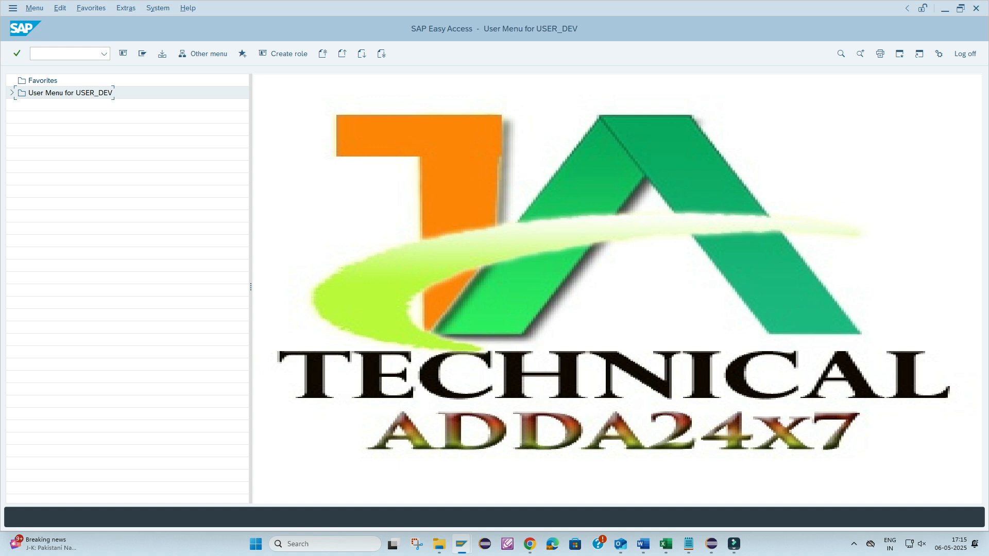
- Start transaction SM30 and open the table ssm_cust for maintenance
{"action": "left_click", "coordinate": [65, 54]}
{"action": "type", "text": "SM30"}
{"action": "key", "text": "Return"}
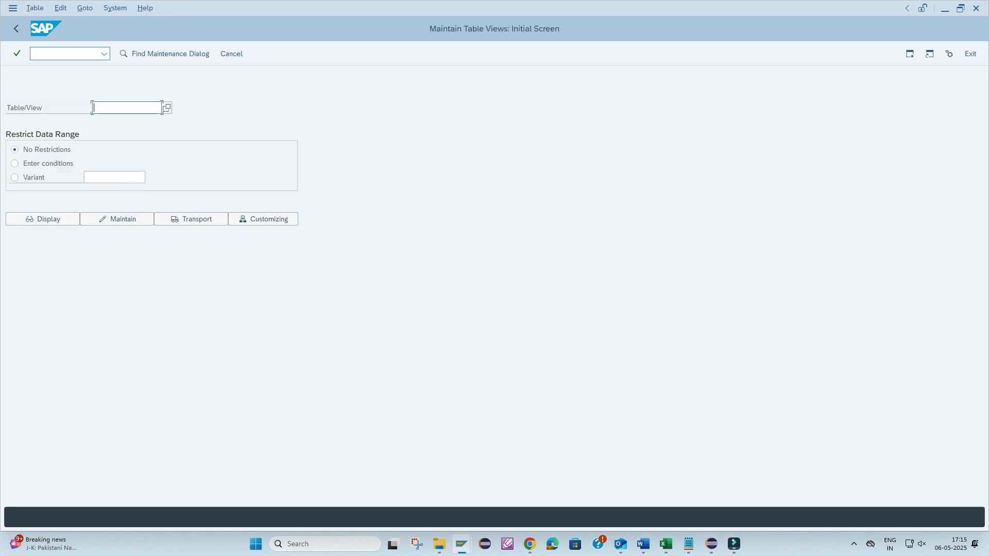
{"action": "left_click", "coordinate": [121, 107]}
{"action": "left_click", "coordinate": [117, 122]}
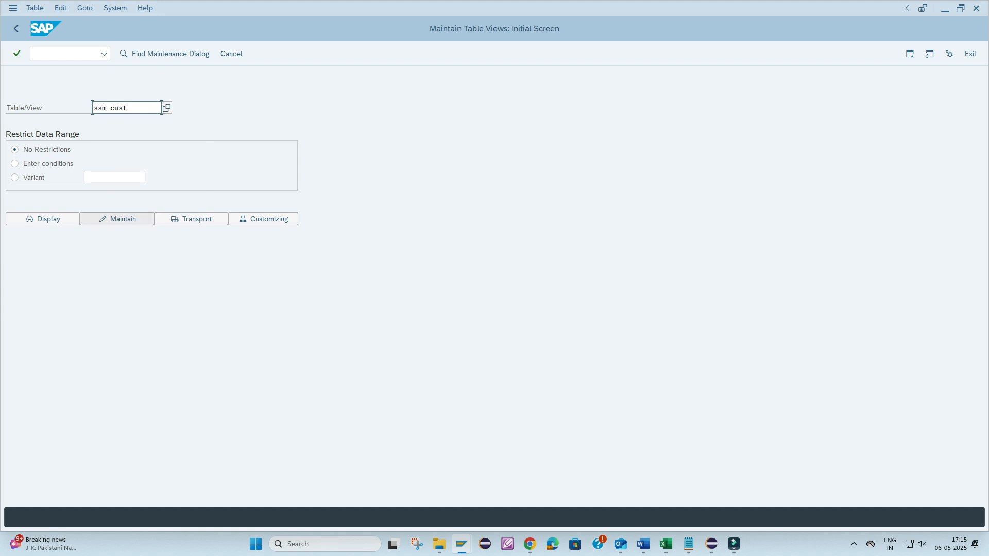
{"action": "left_click", "coordinate": [117, 219]}
{"action": "key", "text": "Return"}
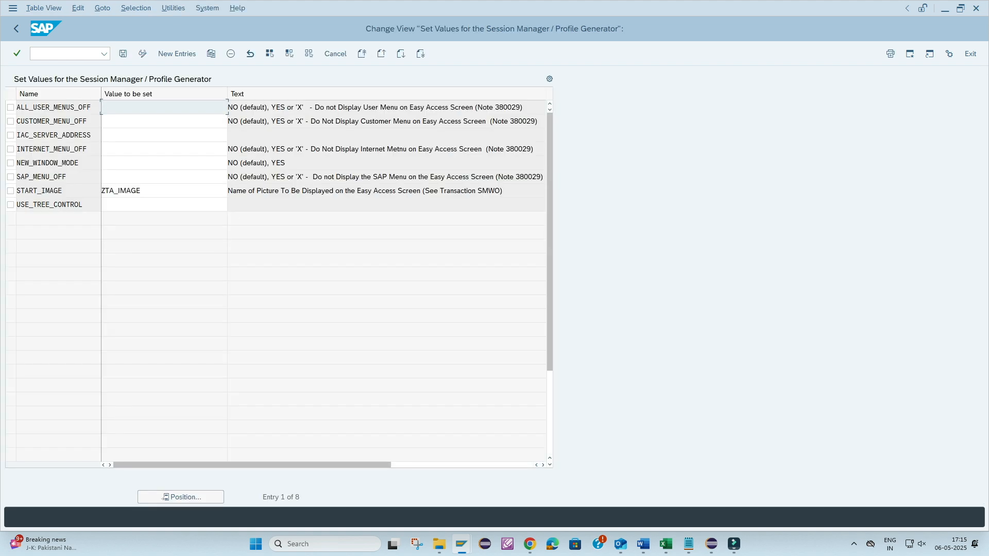
- Clear the START_IMAGE entry's value and save the table under workbench request SBXK900002
{"action": "double_click", "coordinate": [121, 190]}
{"action": "key", "text": "Delete"}
{"action": "key", "text": "ctrl+s"}
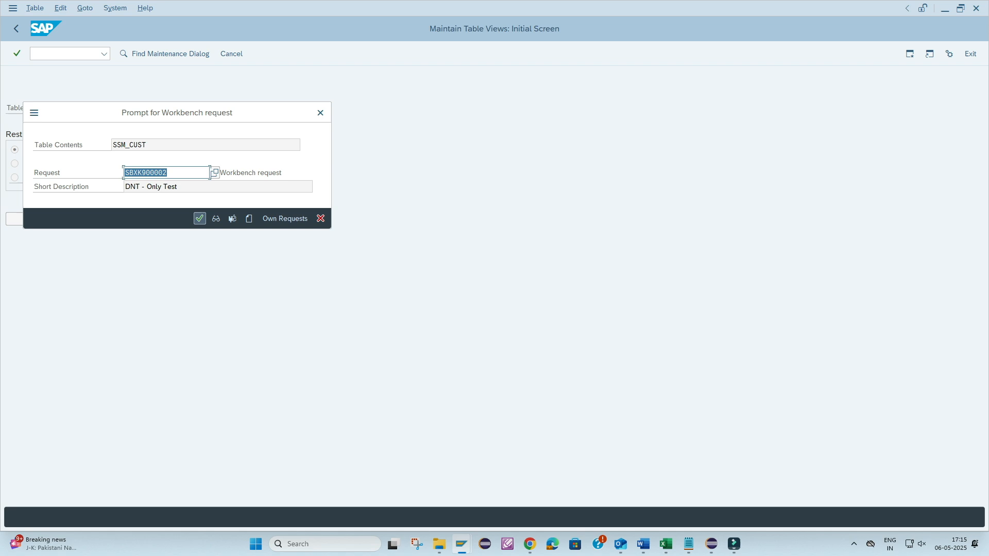
{"action": "left_click", "coordinate": [199, 219]}
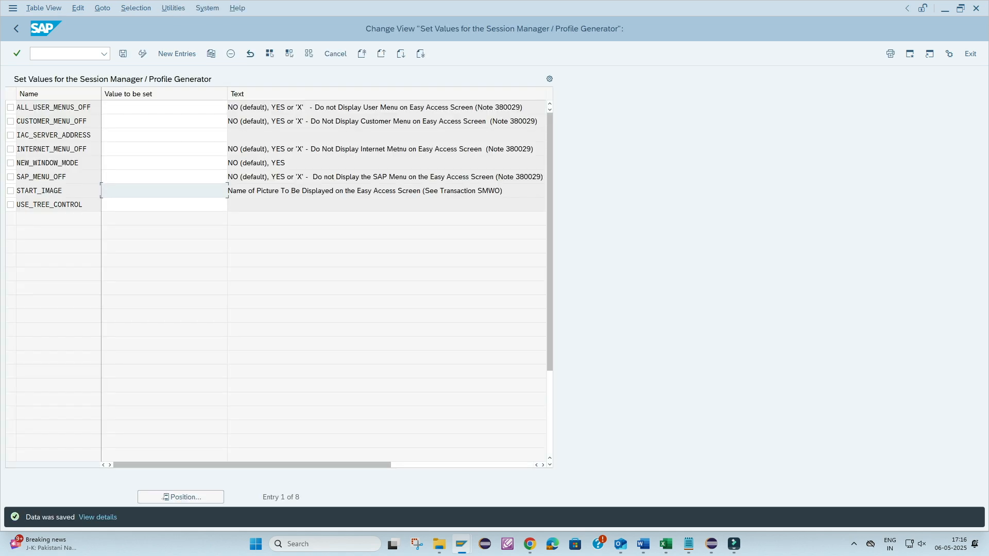
{"action": "key", "text": "ctrl+s"}
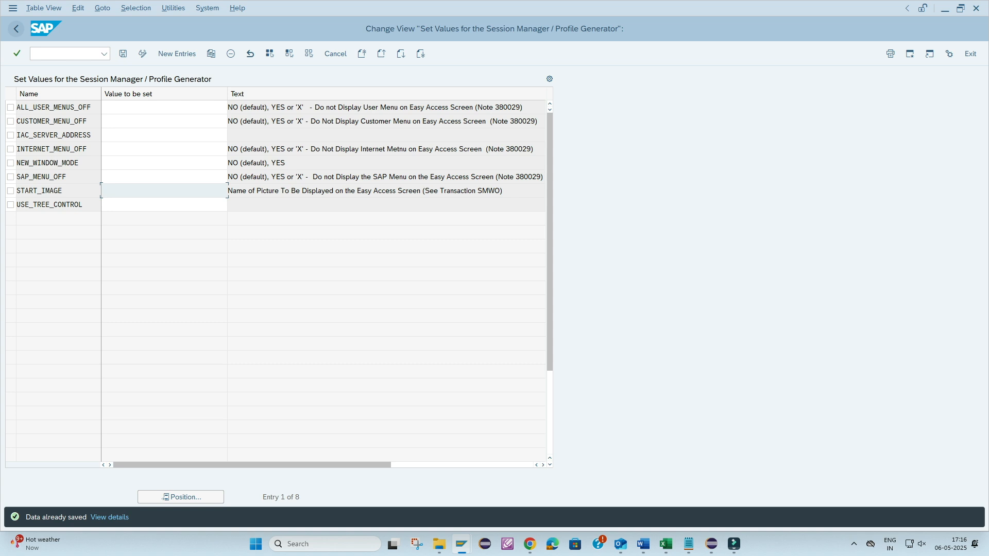
- Leave the table maintenance and log off from the Easy Access screen
{"action": "key", "text": "F3"}
{"action": "key", "text": "F3"}
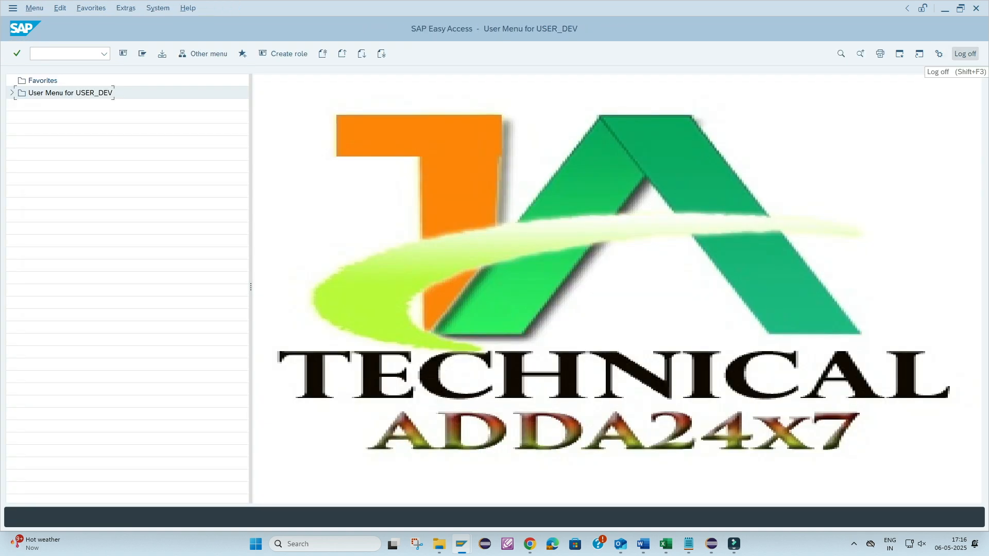
{"action": "left_click", "coordinate": [965, 53]}
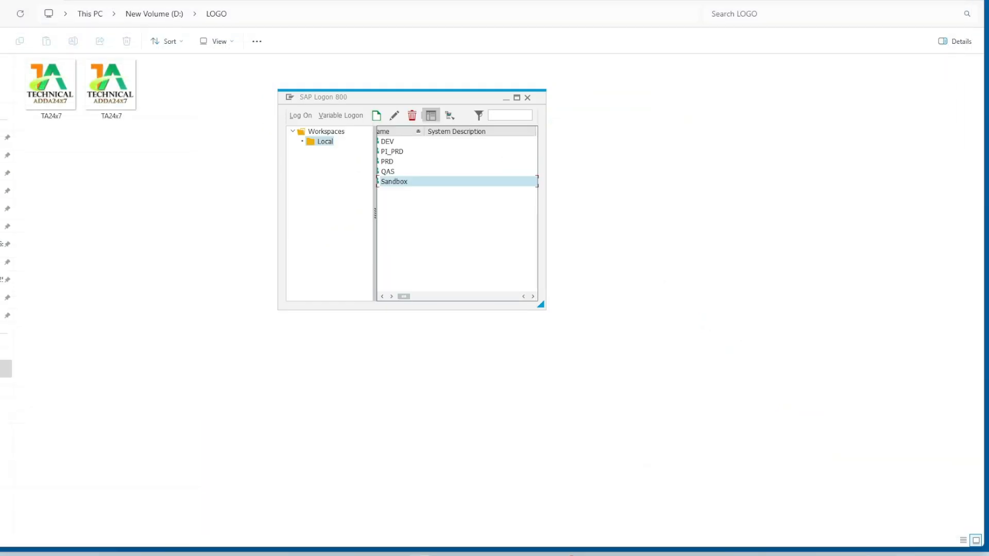
- Reopen the Sandbox connection and log on again as USER_DEV to view the Easy Access start image
{"action": "double_click", "coordinate": [394, 181]}
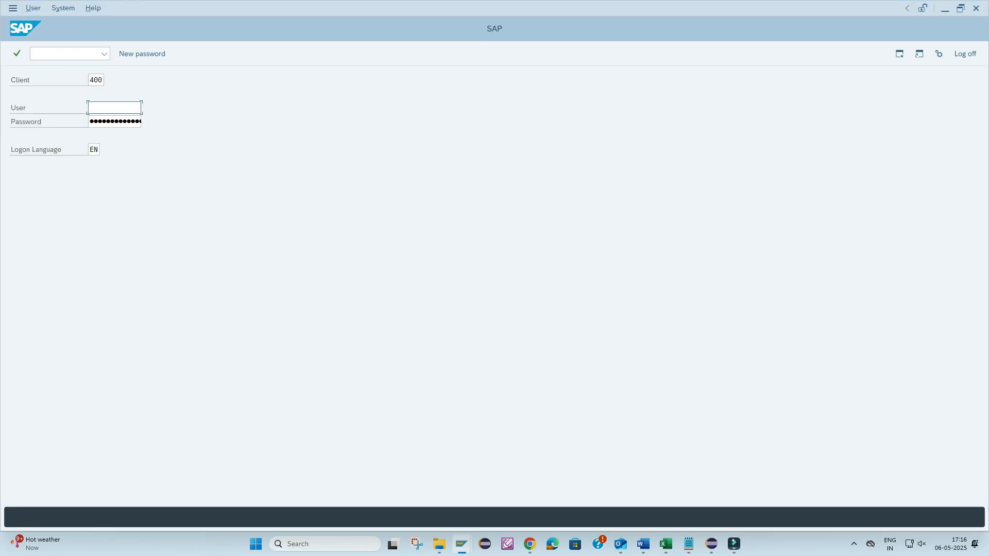
{"action": "type", "text": "U"}
{"action": "key", "text": "Down"}
{"action": "key", "text": "Tab"}
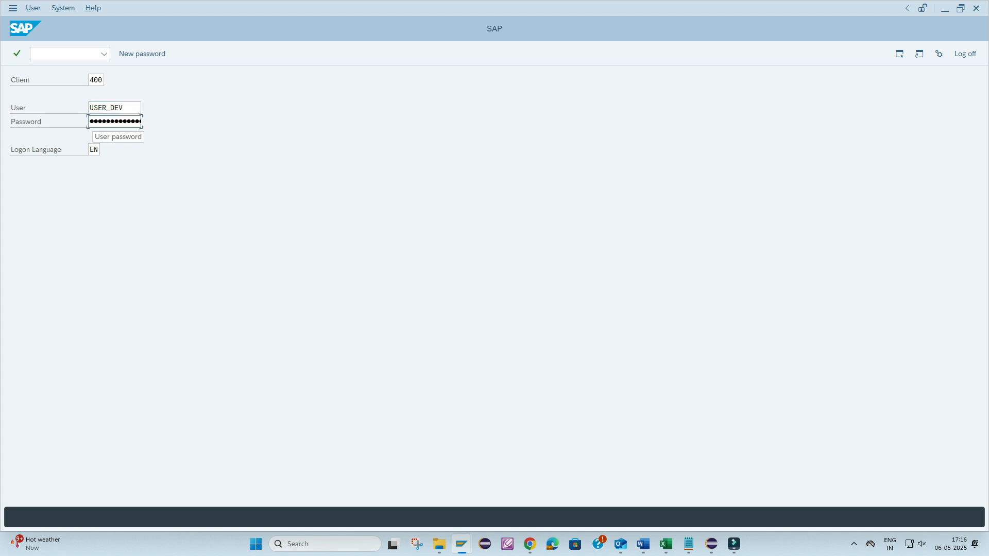
{"action": "key", "text": "Return"}
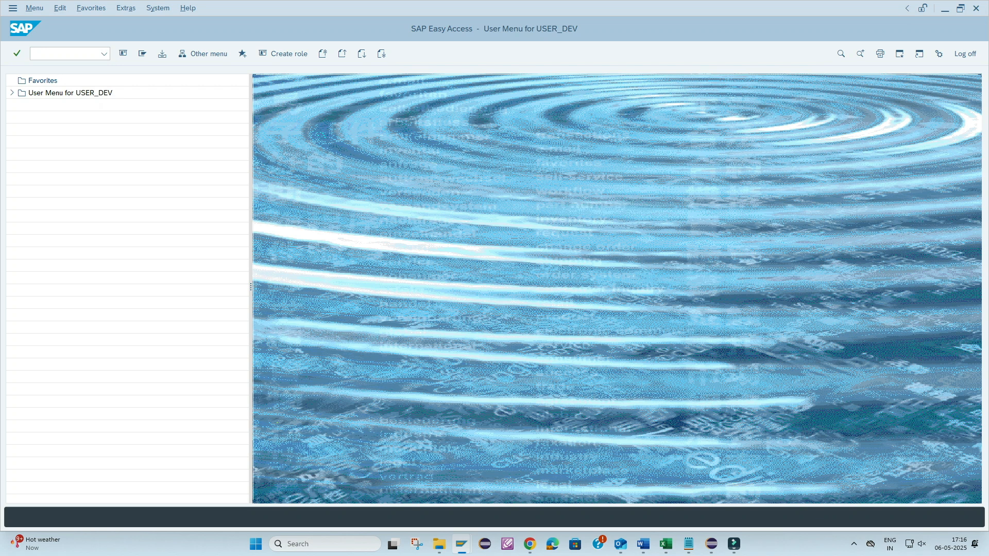
- Log off from the Sandbox system, returning to the SAP Logon connection list
{"action": "left_click", "coordinate": [65, 53]}
{"action": "type", "text": "/"}
{"action": "left_click", "coordinate": [964, 54]}
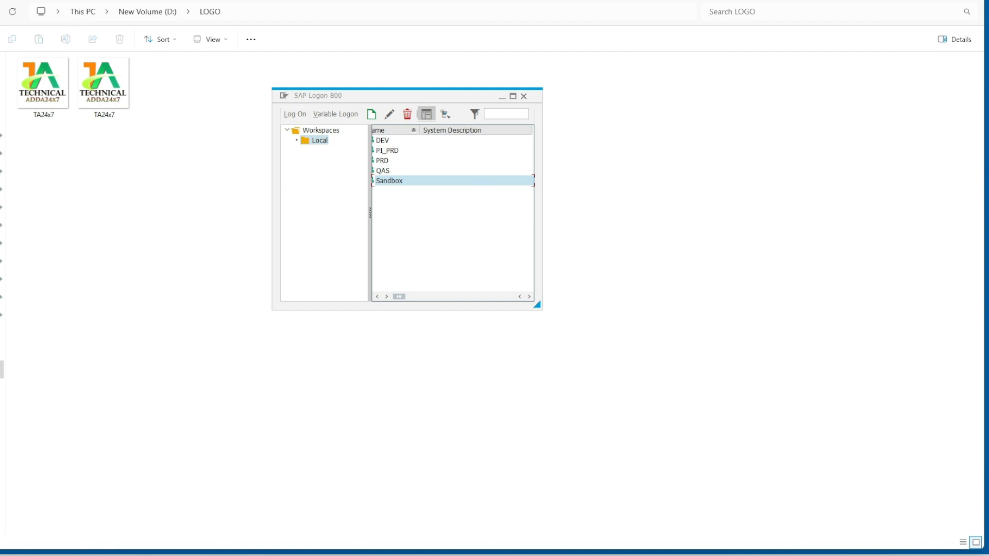
- Open the SAP Logon options and show the Branding page under Visual Design
{"action": "key", "text": "alt+space"}
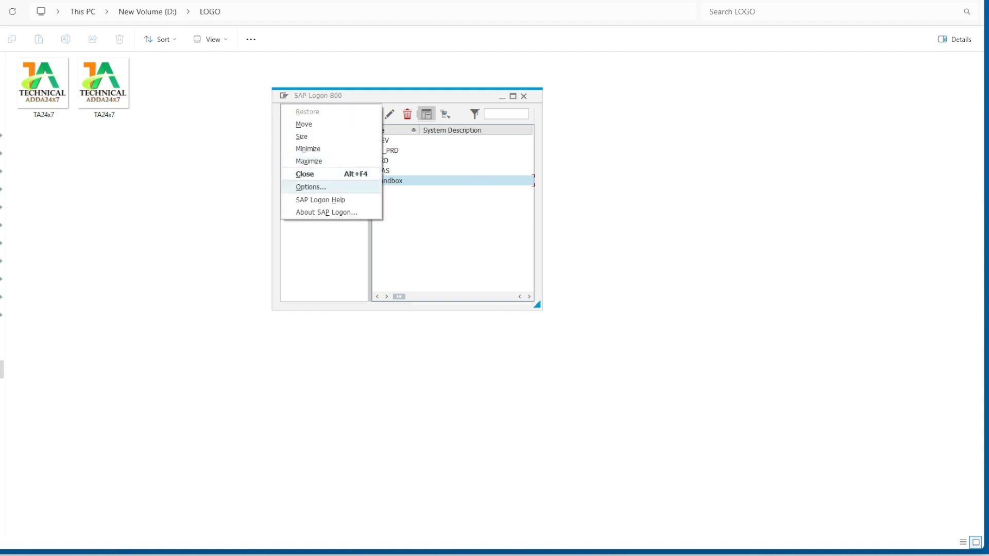
{"action": "key", "text": "Return"}
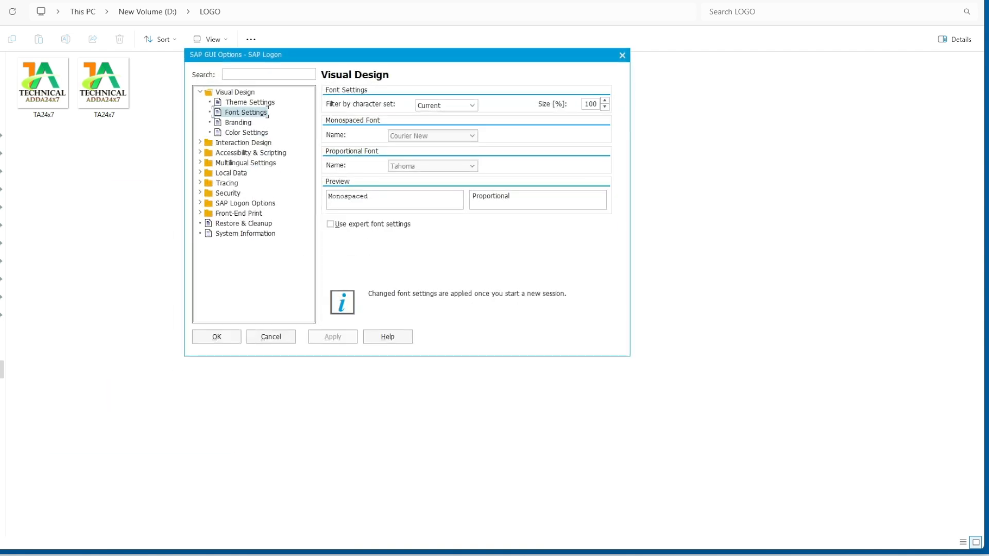
{"action": "left_click", "coordinate": [238, 123]}
{"action": "left_click", "coordinate": [246, 133]}
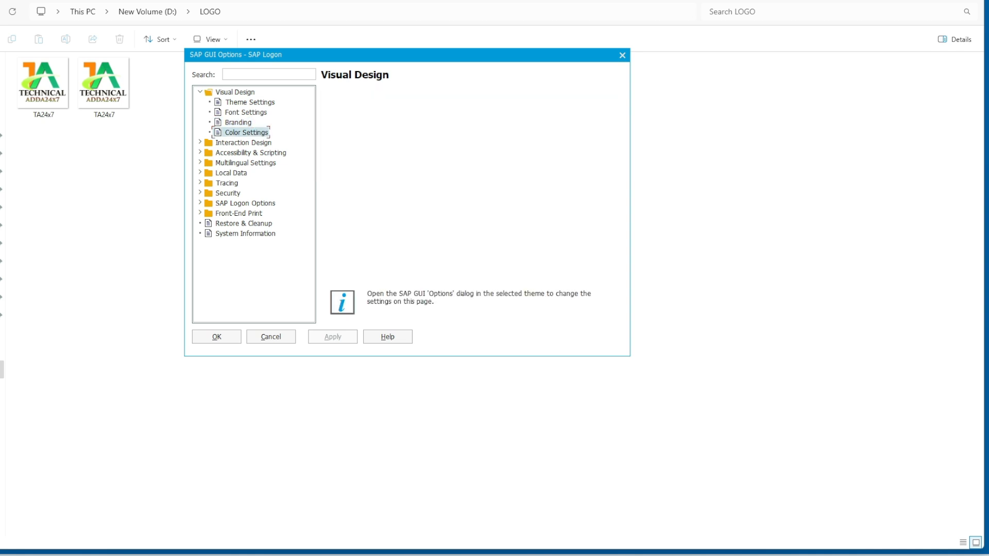
{"action": "left_click", "coordinate": [238, 123]}
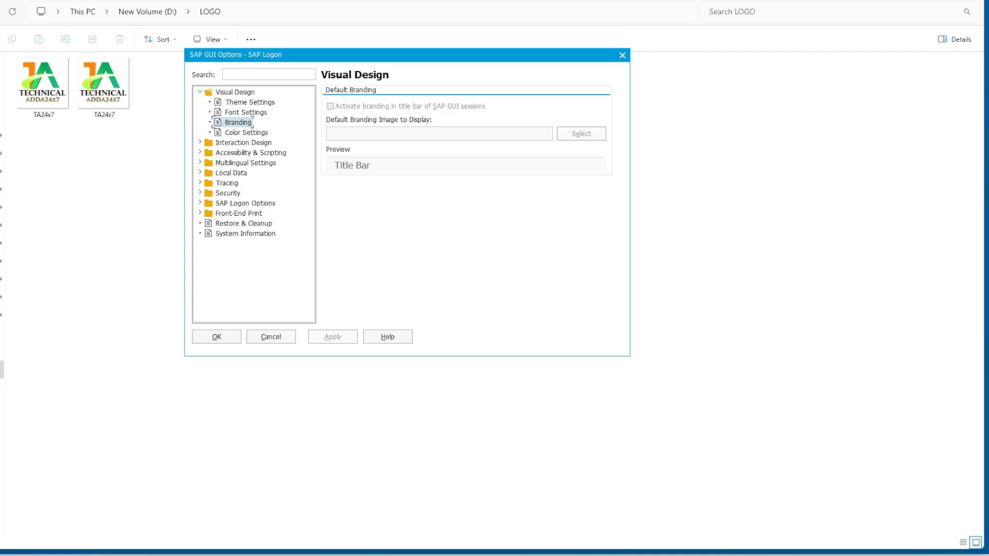
- Launch the Windows Registry Editor by running regedit
{"action": "key", "text": "super+r"}
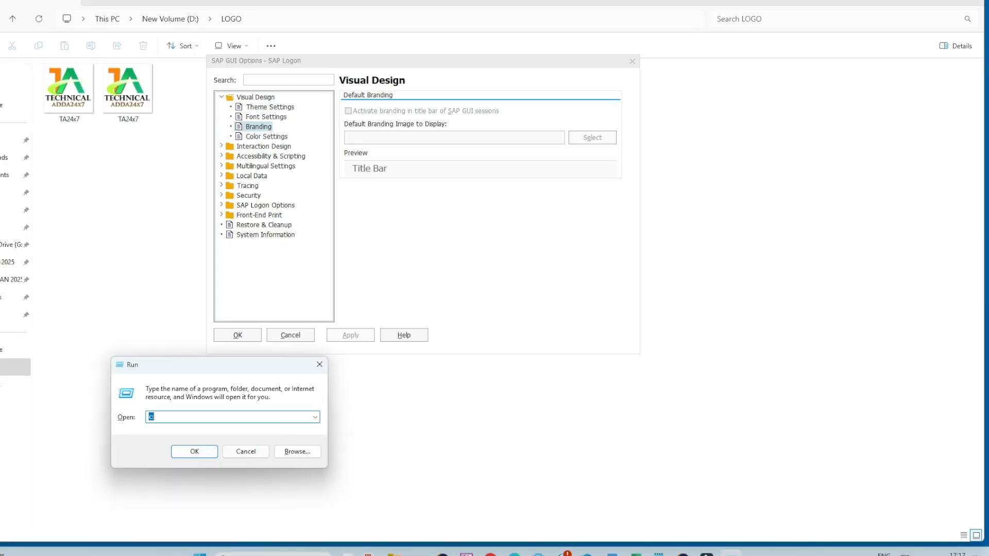
{"action": "type", "text": "r"}
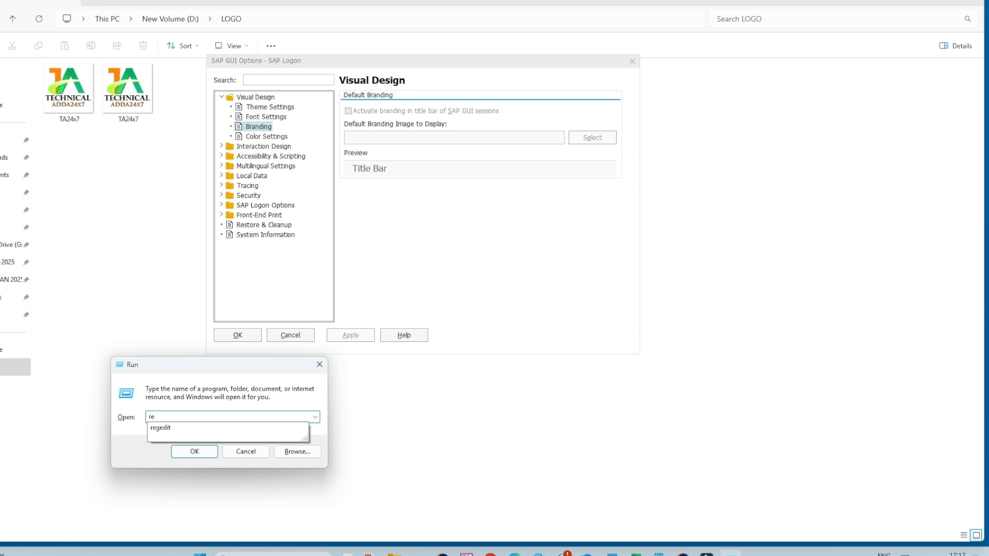
{"action": "left_click", "coordinate": [160, 428]}
{"action": "left_click", "coordinate": [171, 417]}
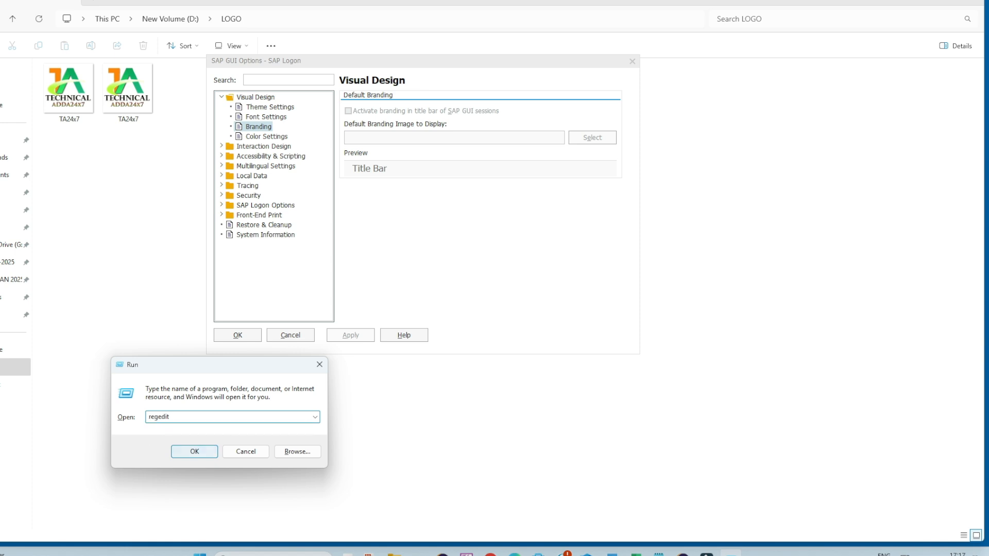
{"action": "key", "text": "Return"}
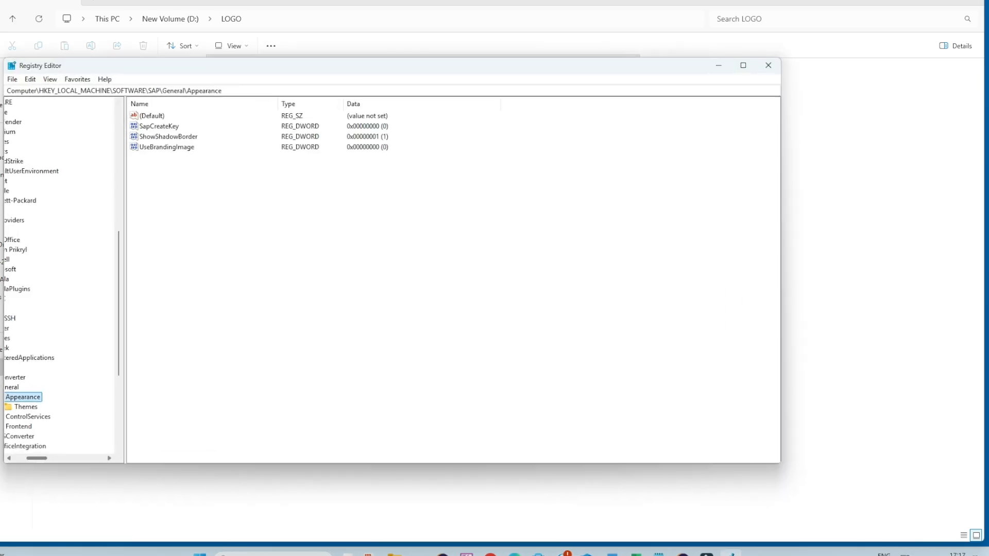
- Examine the path HKEY_LOCAL_MACHINE\SOFTWARE\SAP\General\Appearance in the key tree and the UseBrandingImage value it holds
{"action": "left_click_drag", "start_coordinate": [125, 309], "coordinate": [149, 309]}
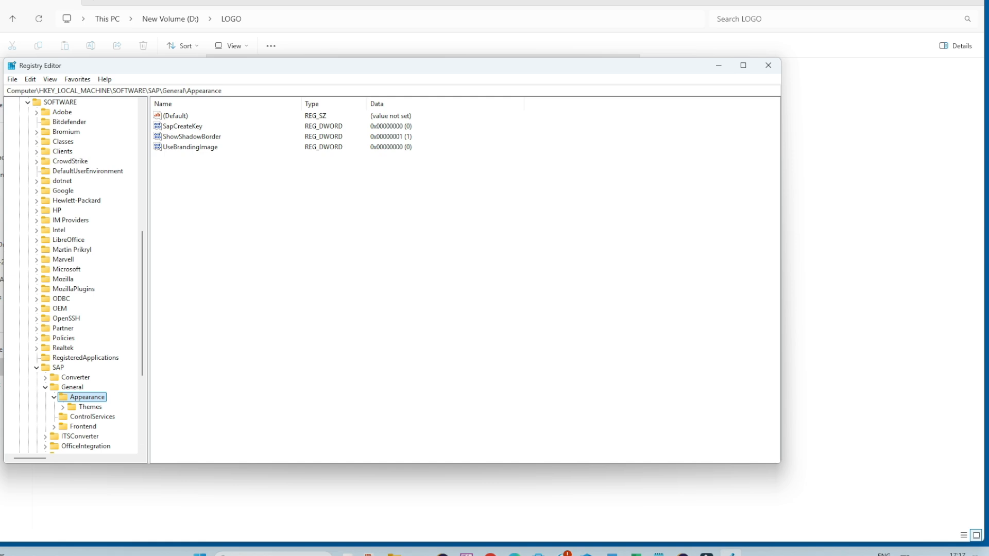
{"action": "scroll", "coordinate": [72, 278], "scroll_direction": "up", "scroll_amount": 5}
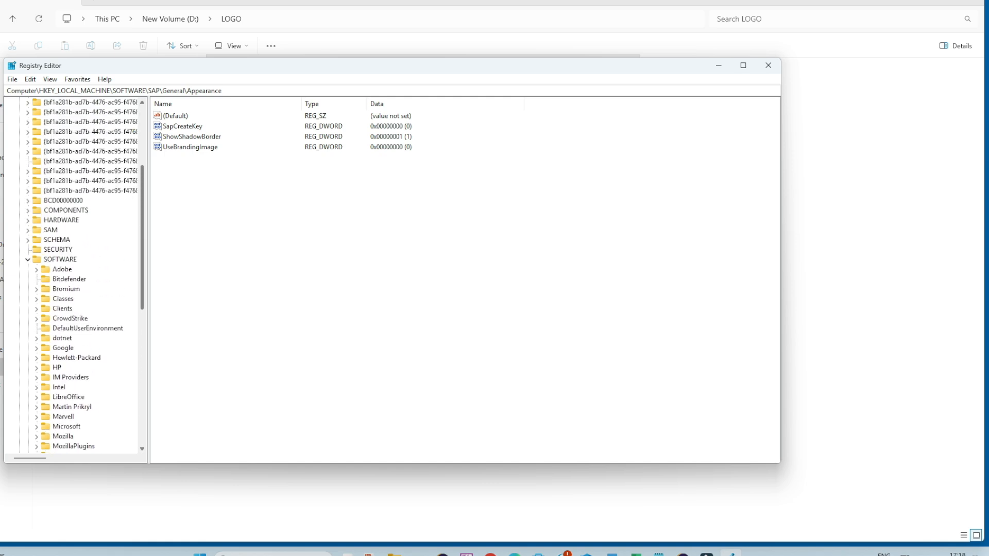
{"action": "scroll", "coordinate": [72, 278], "scroll_direction": "up", "scroll_amount": 5}
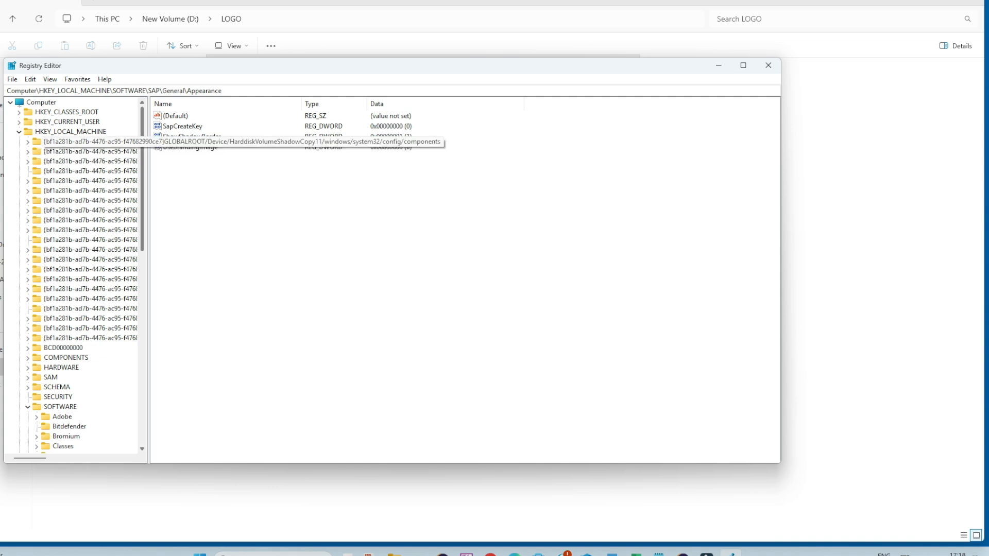
{"action": "scroll", "coordinate": [72, 278], "scroll_direction": "down", "scroll_amount": 2}
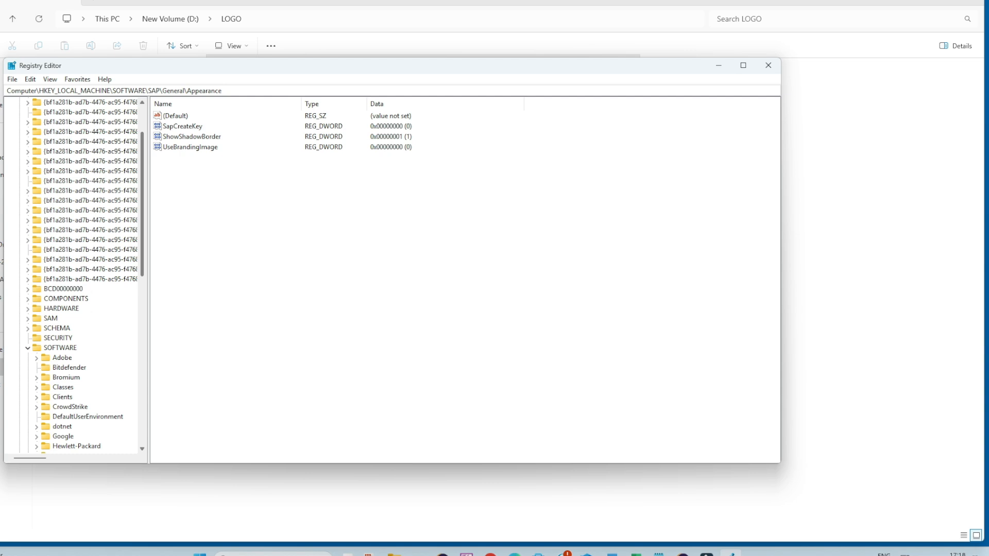
{"action": "scroll", "coordinate": [72, 278], "scroll_direction": "up", "scroll_amount": 2}
{"action": "scroll", "coordinate": [72, 278], "scroll_direction": "down", "scroll_amount": 5}
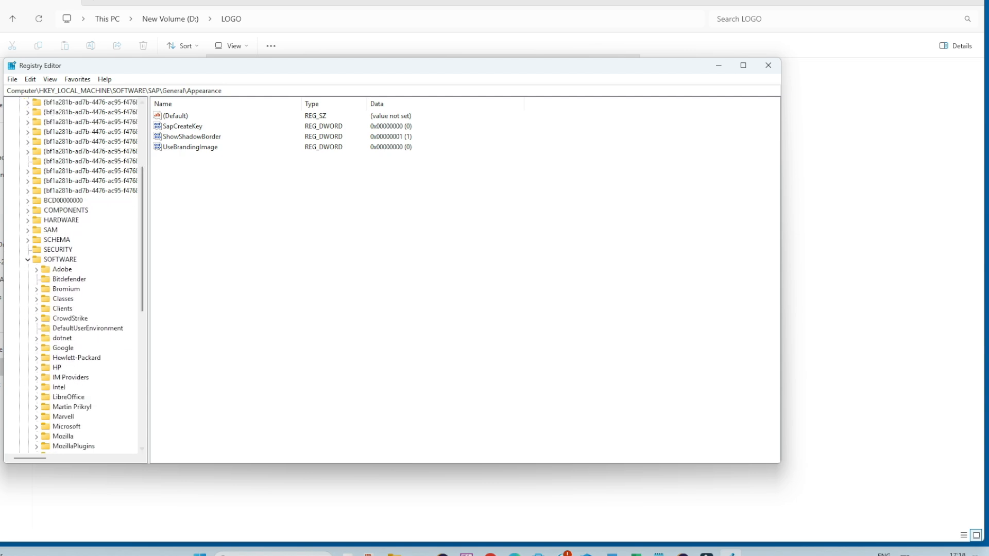
{"action": "scroll", "coordinate": [72, 278], "scroll_direction": "down", "scroll_amount": 4}
{"action": "scroll", "coordinate": [72, 278], "scroll_direction": "down", "scroll_amount": 1}
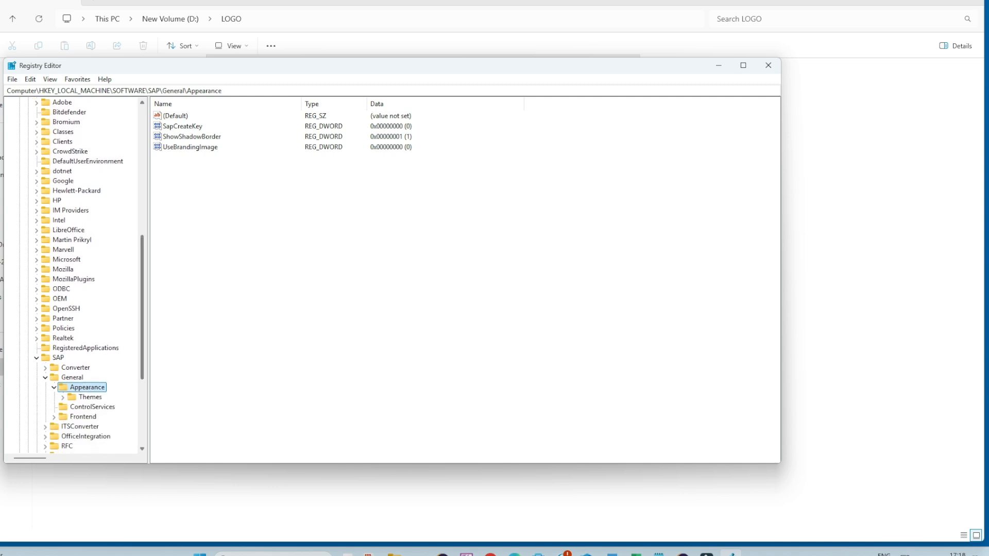
{"action": "scroll", "coordinate": [72, 274], "scroll_direction": "down", "scroll_amount": 2}
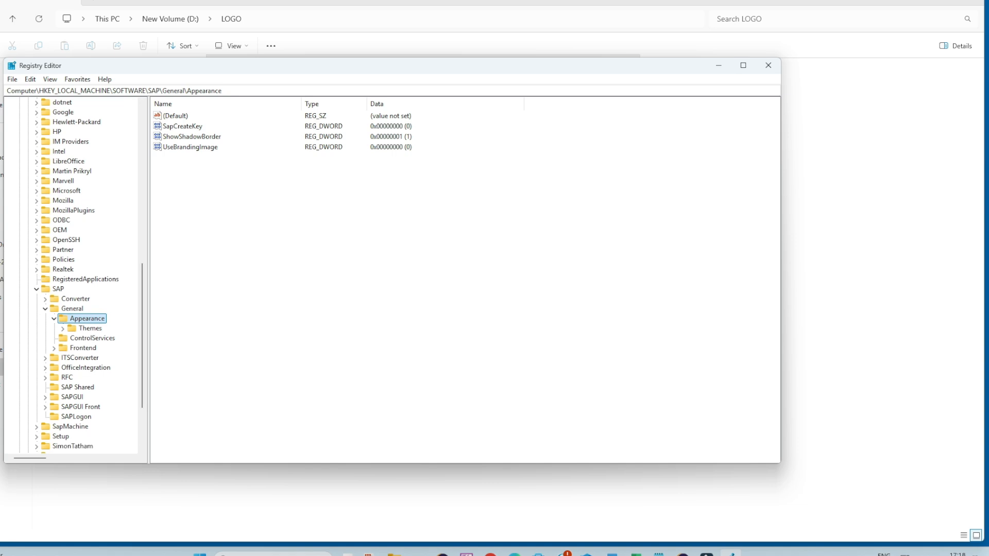
{"action": "scroll", "coordinate": [72, 275], "scroll_direction": "down", "scroll_amount": 2}
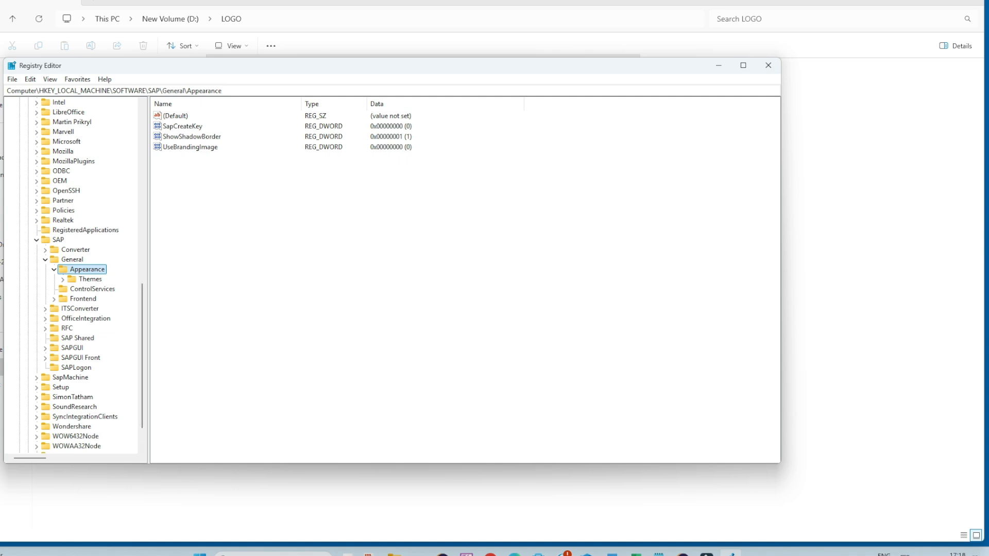
{"action": "left_click", "coordinate": [191, 147]}
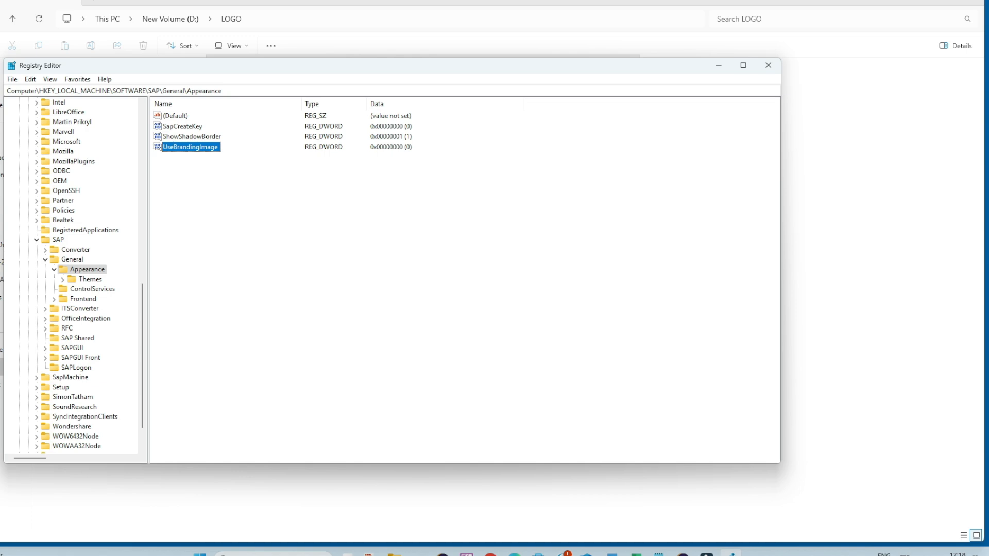
- Create a new string value named BrandingImage in the SAP General Appearance key
{"action": "right_click", "coordinate": [233, 173]}
{"action": "mouse_move", "coordinate": [259, 178]}
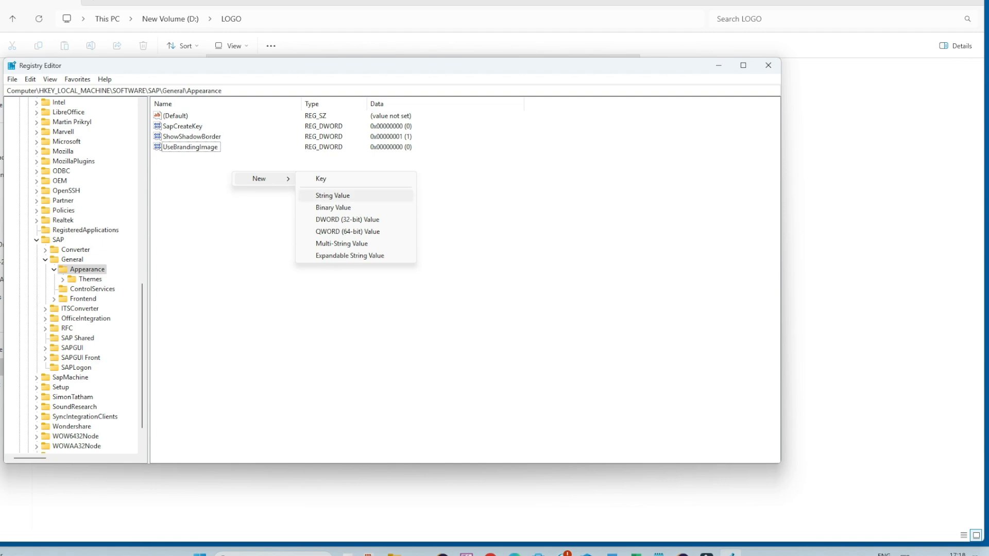
{"action": "left_click", "coordinate": [333, 195]}
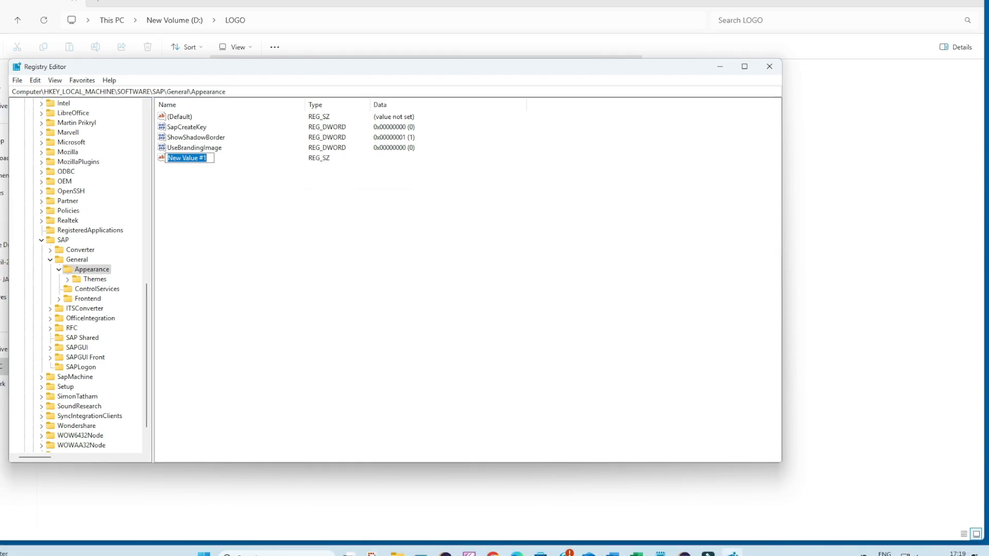
{"action": "left_click", "coordinate": [207, 158]}
{"action": "left_click_drag", "start_coordinate": [207, 158], "coordinate": [167, 158]}
{"action": "type", "text": "BrandingImage"}
{"action": "key", "text": "Return"}
{"action": "key", "text": "Return"}
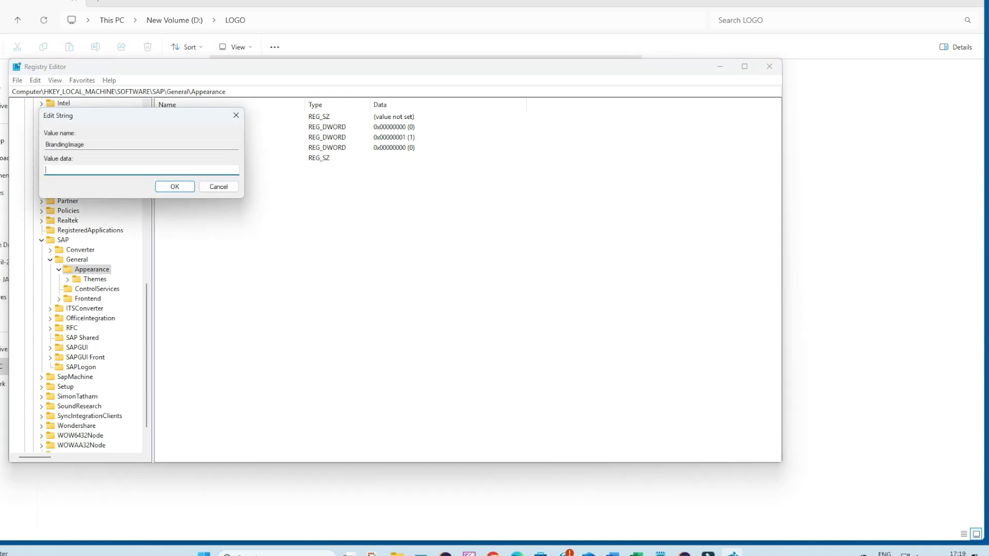
- Set the data of the new BrandingImage string value to D:\LOGO\TA24x7.jpg, using the logo folder's path from File Explorer
{"action": "left_click_drag", "start_coordinate": [134, 116], "coordinate": [355, 107]}
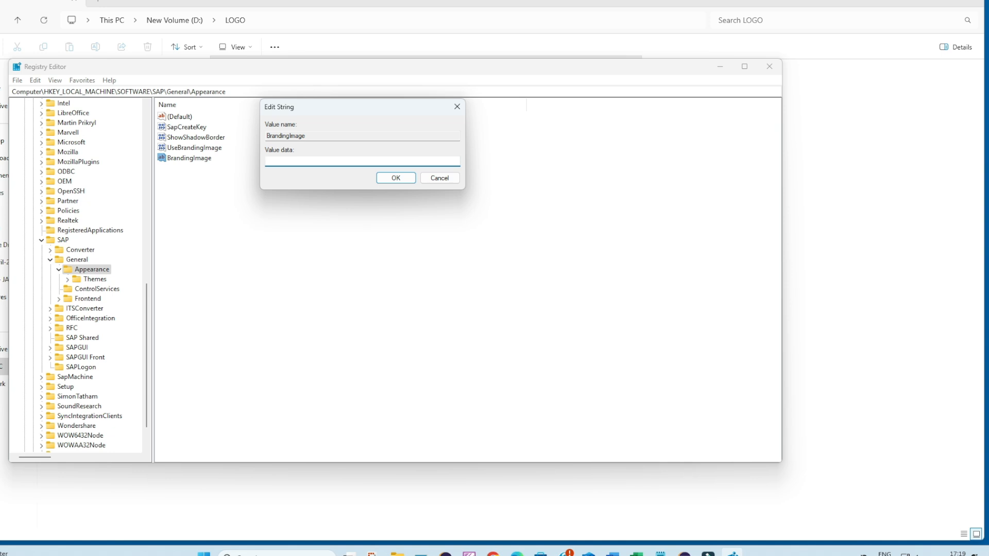
{"action": "mouse_move", "coordinate": [397, 552]}
{"action": "left_click", "coordinate": [28, 497]}
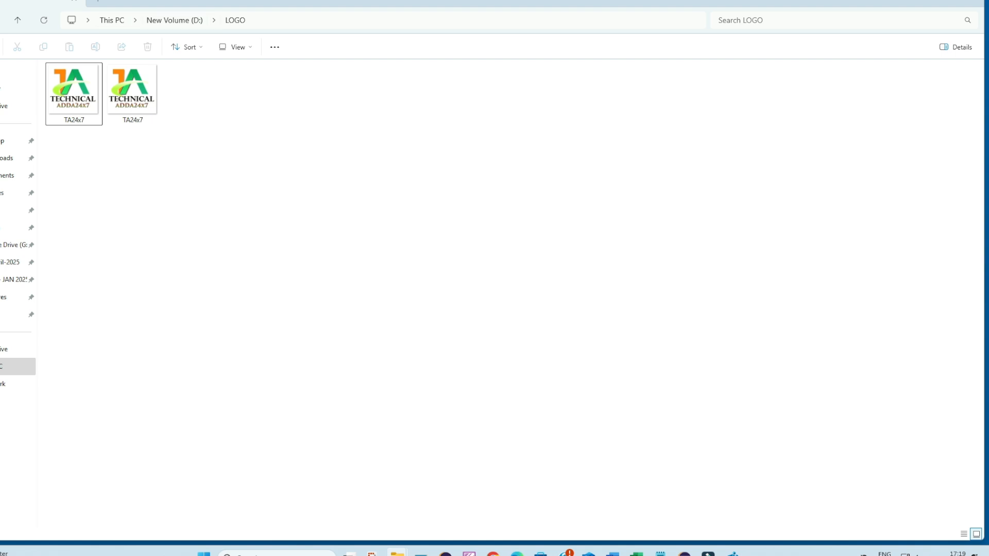
{"action": "left_click", "coordinate": [330, 20]}
{"action": "key", "text": "ctrl+c"}
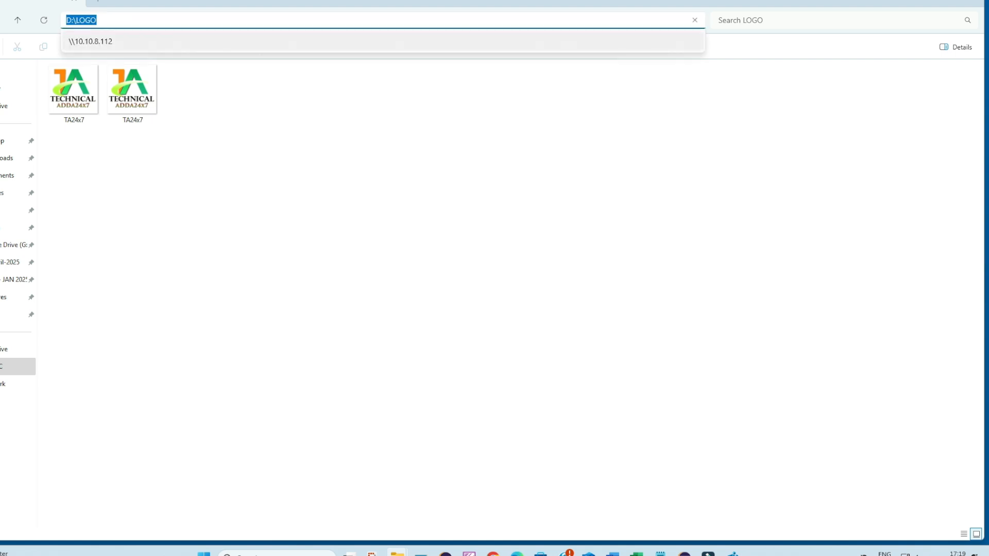
{"action": "left_click", "coordinate": [732, 554]}
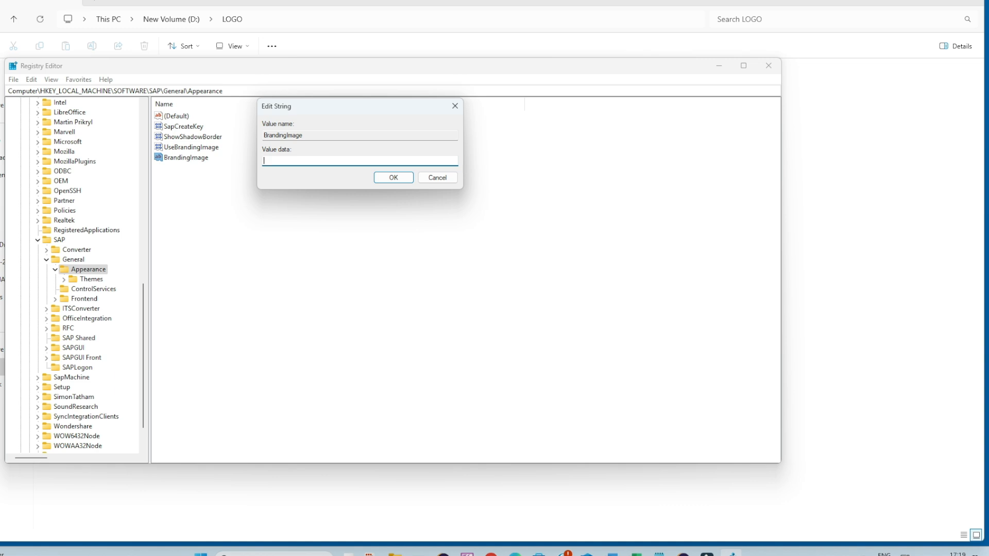
{"action": "key", "text": "ctrl+v"}
{"action": "type", "text": "\\TA24x7.jpg"}
{"action": "key", "text": "ctrl+a"}
{"action": "left_click", "coordinate": [394, 178]}
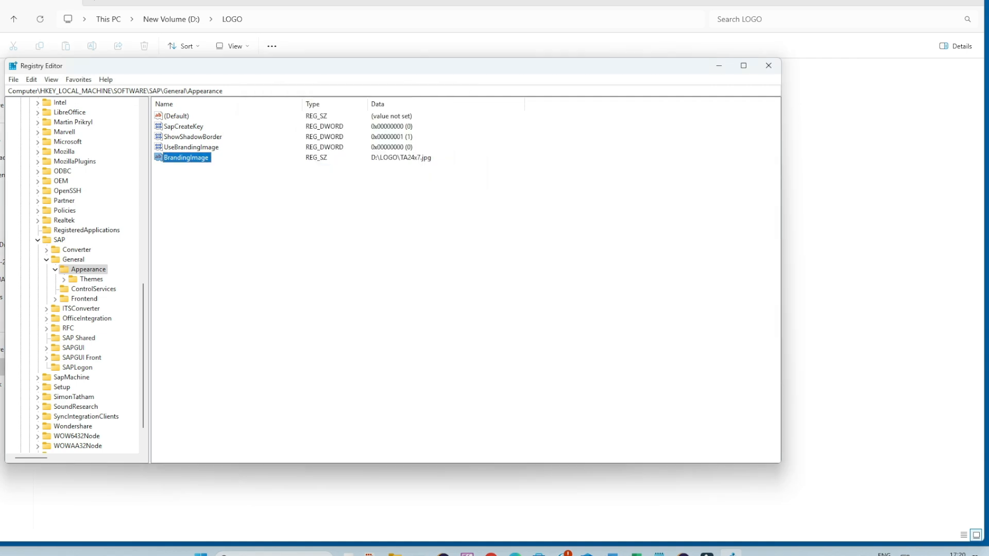
{"action": "left_click", "coordinate": [381, 217]}
{"action": "left_click", "coordinate": [186, 157]}
{"action": "left_click", "coordinate": [192, 148]}
{"action": "left_click", "coordinate": [186, 158]}
{"action": "left_click", "coordinate": [329, 217]}
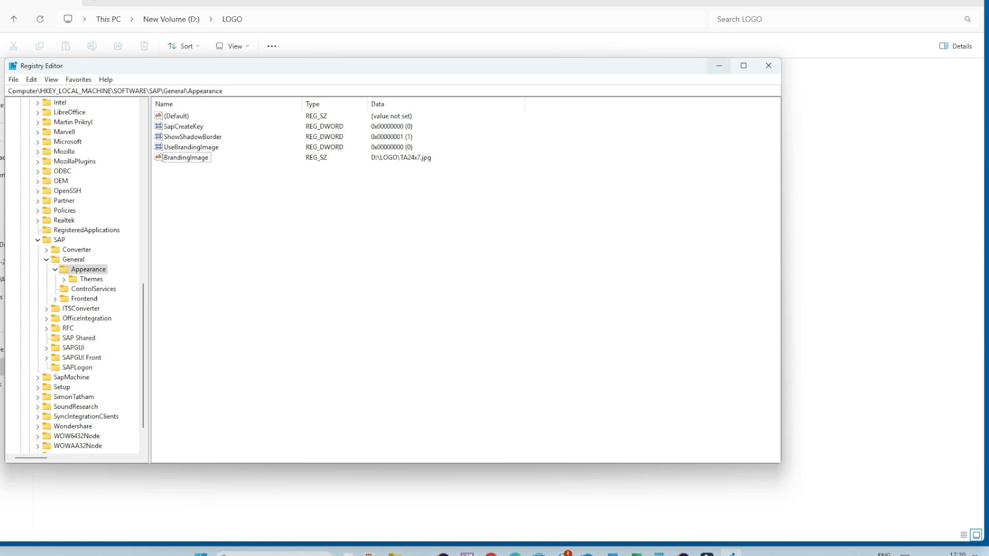
- Switch to SAP Logon and check the default branding image and activation setting on the Visual Design Branding page
{"action": "left_click", "coordinate": [719, 66]}
{"action": "left_click", "coordinate": [418, 553]}
{"action": "left_click", "coordinate": [297, 98]}
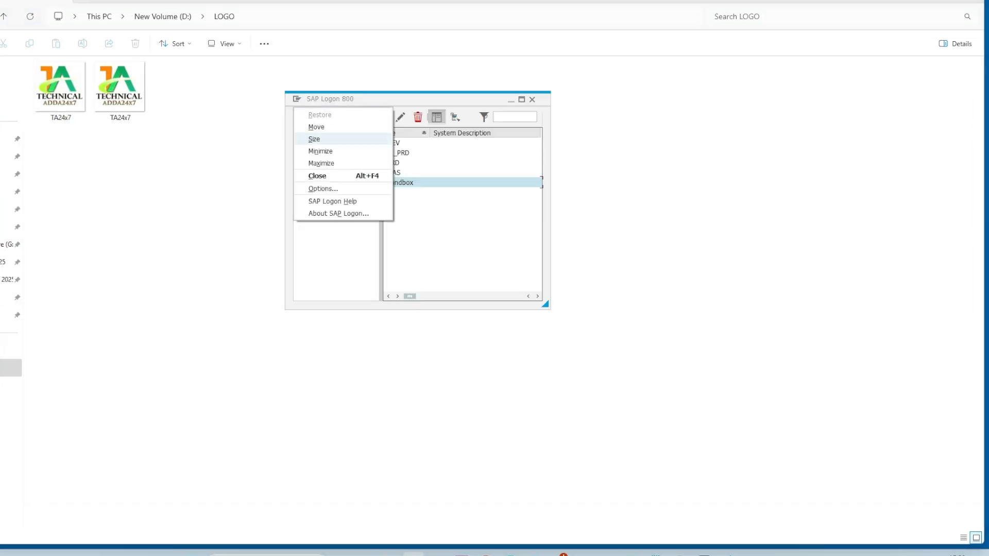
{"action": "left_click", "coordinate": [323, 189]}
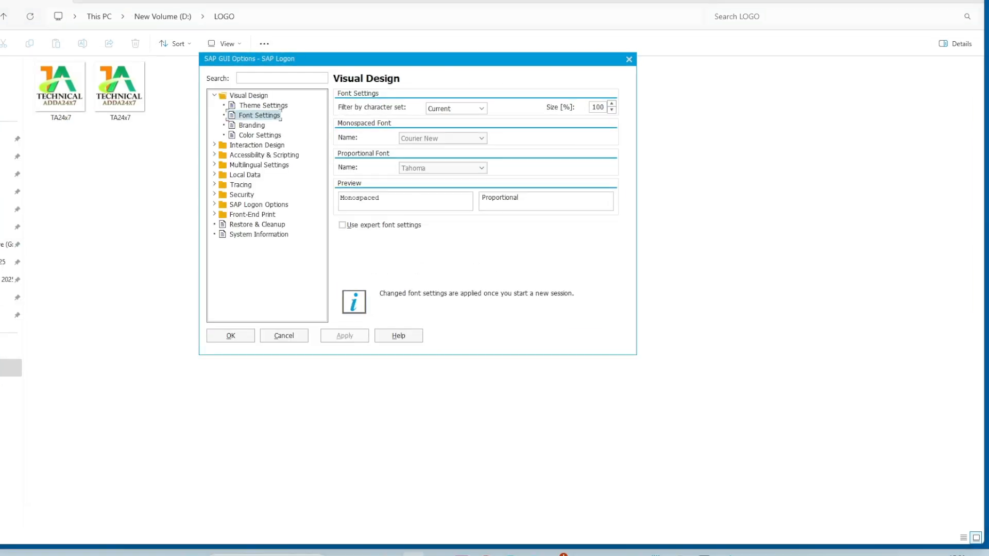
{"action": "left_click", "coordinate": [251, 125]}
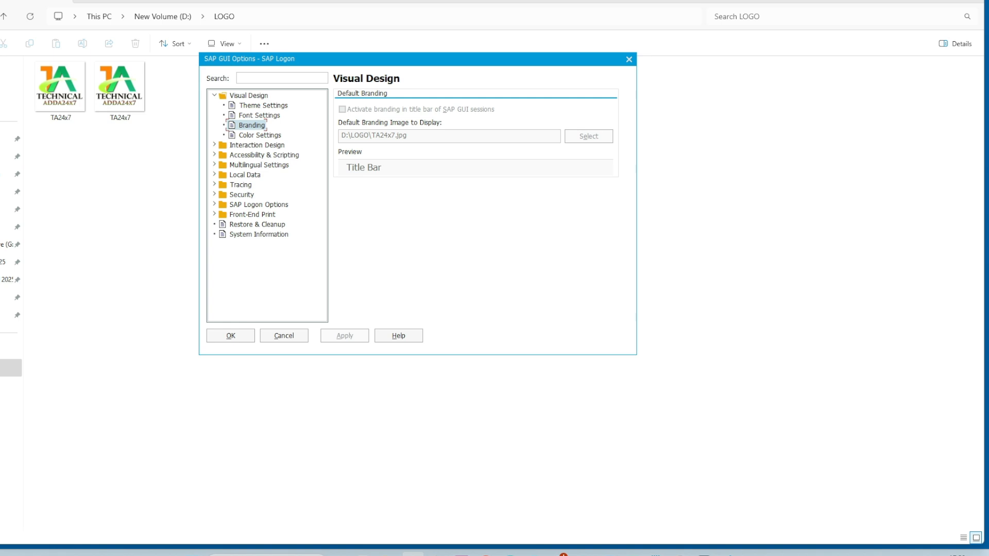
{"action": "left_click", "coordinate": [230, 335]}
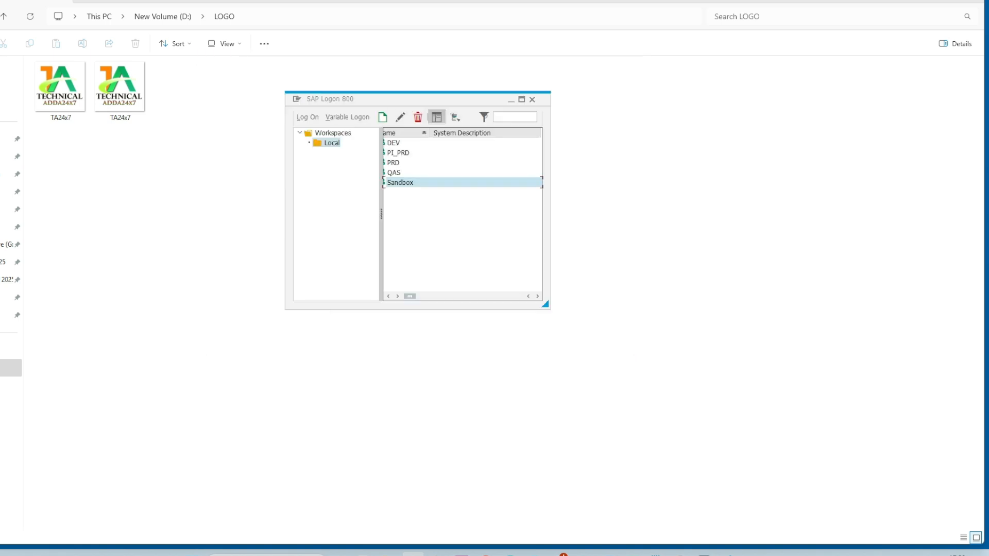
- Open the Sandbox logon screen, check it for the branding logo and fill in the user name
{"action": "key", "text": "Return"}
{"action": "type", "text": "U"}
{"action": "key", "text": "Down"}
{"action": "key", "text": "Return"}
{"action": "key", "text": "Tab"}
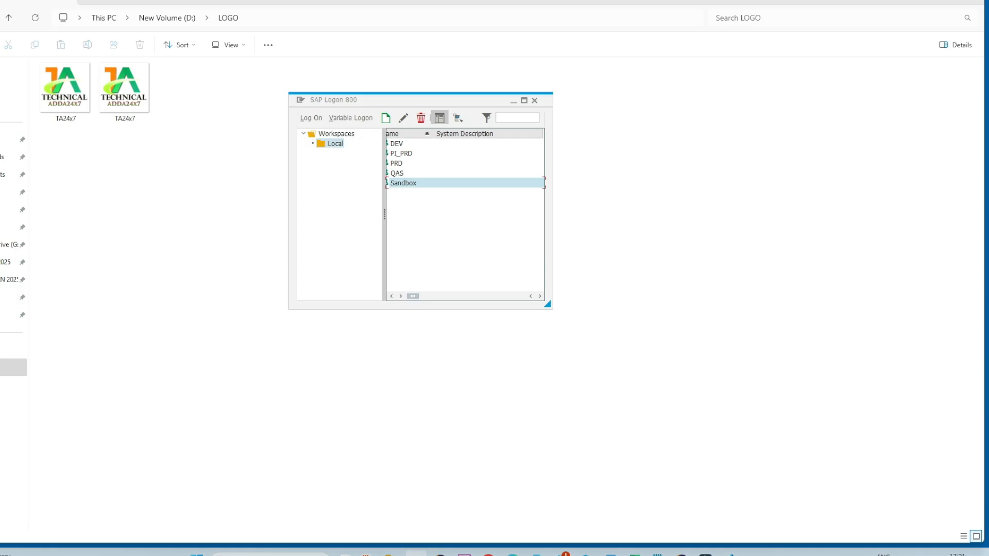
- Set the UseBrandingImage DWORD value in the SAP General Appearance registry key to 1
{"action": "left_click", "coordinate": [731, 554]}
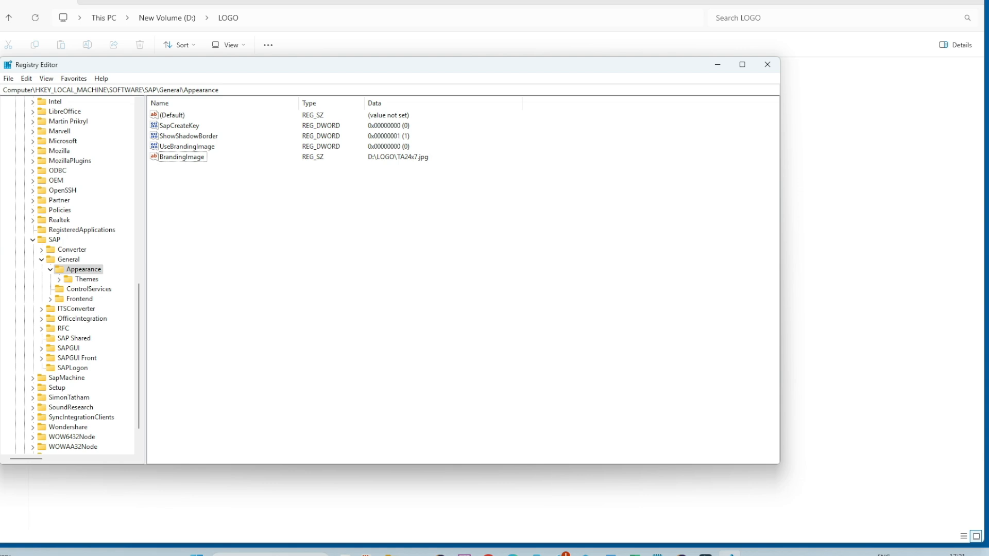
{"action": "left_click", "coordinate": [187, 146]}
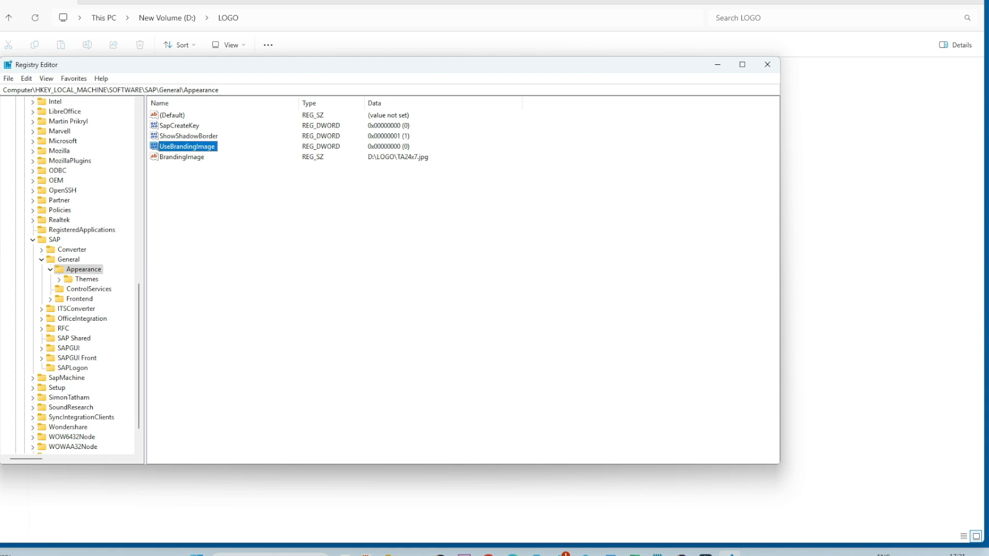
{"action": "double_click", "coordinate": [187, 147]}
{"action": "left_click", "coordinate": [48, 168]}
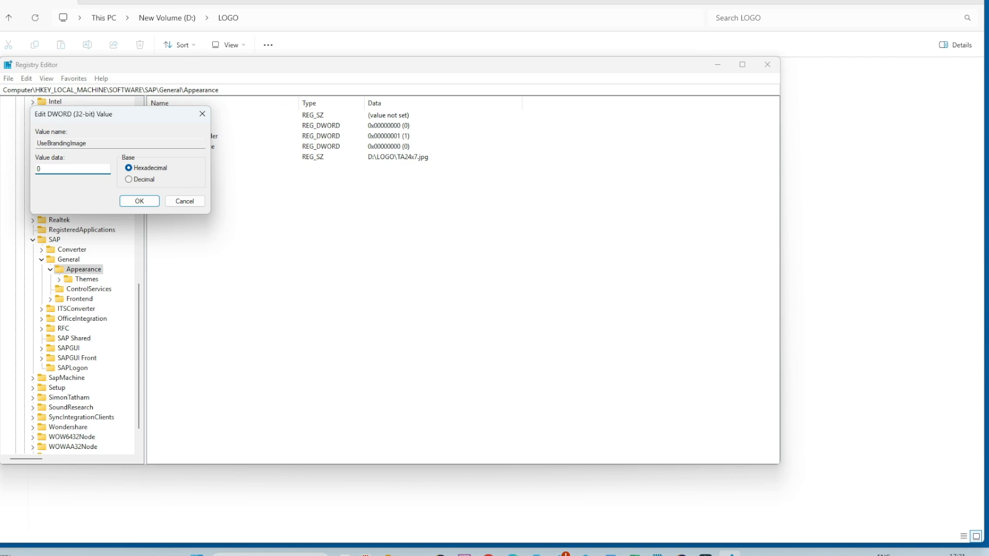
{"action": "key", "text": "ctrl+a"}
{"action": "type", "text": "1"}
{"action": "key", "text": "Return"}
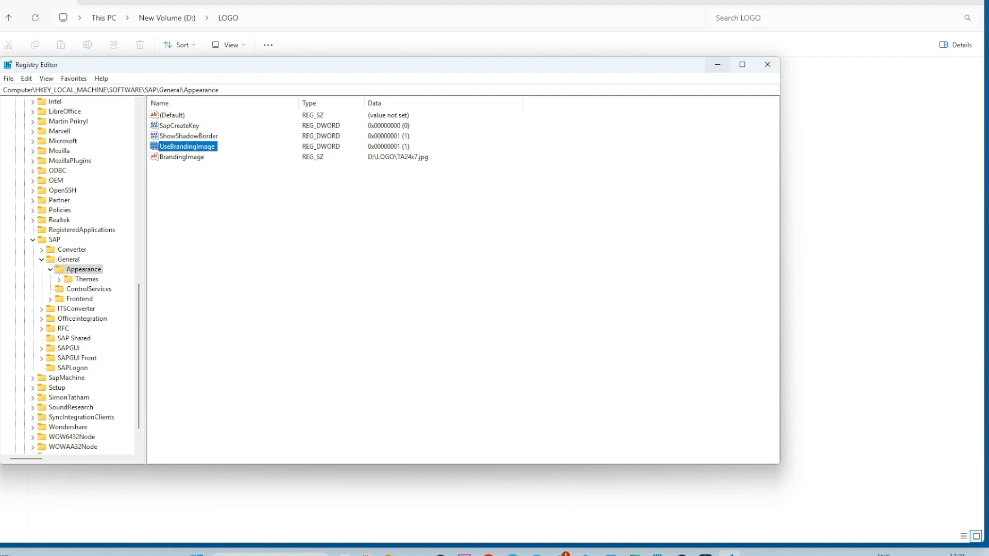
{"action": "left_click", "coordinate": [717, 64]}
- Reopen the Sandbox logon screen, fill in the user name and inspect the title bar for the branding logo
{"action": "key", "text": "Return"}
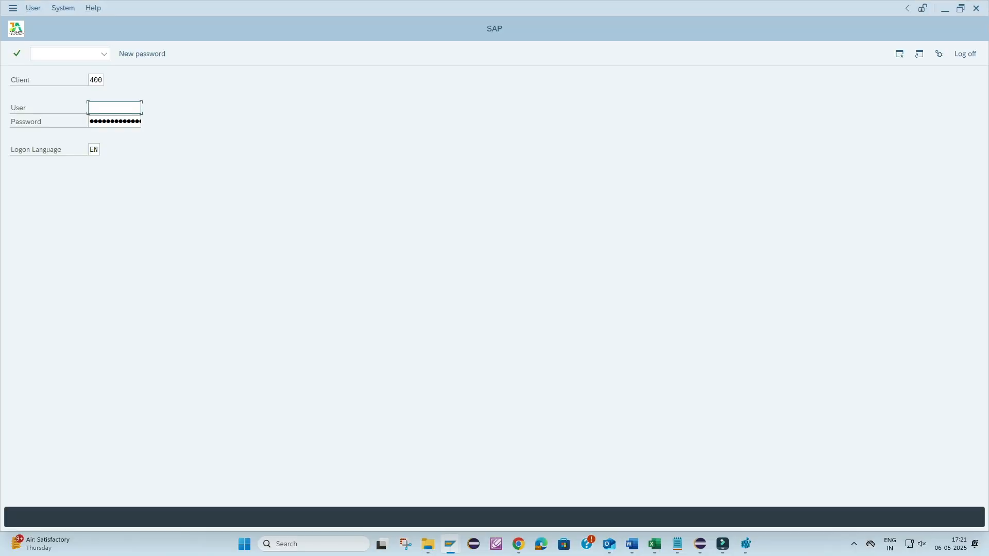
{"action": "type", "text": "u"}
{"action": "key", "text": "Down"}
{"action": "key", "text": "Return"}
{"action": "key", "text": "Tab"}
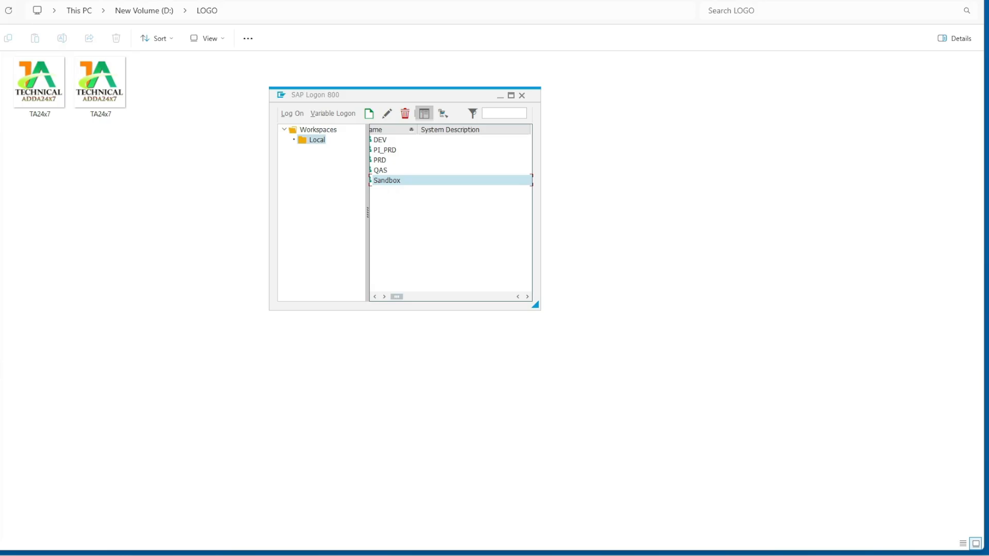
- Open the SAP Logon options and check the branding activation and title bar preview under Visual Design
{"action": "key", "text": "alt+space"}
{"action": "key", "text": "Down"}
{"action": "key", "text": "Down"}
{"action": "key", "text": "Down"}
{"action": "key", "text": "Down"}
{"action": "key", "text": "Down"}
{"action": "key", "text": "Down"}
{"action": "key", "text": "Down"}
{"action": "key", "text": "Up"}
{"action": "key", "text": "Up"}
{"action": "key", "text": "Return"}
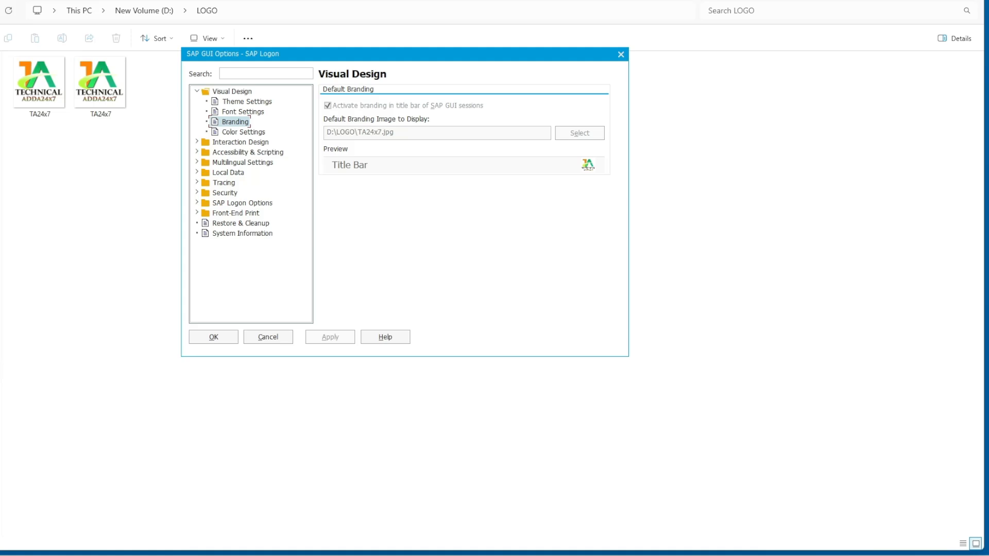
- Change the SAP GUI theme to Blue Crystal Theme in the theme settings and accept the options
{"action": "left_click", "coordinate": [247, 102]}
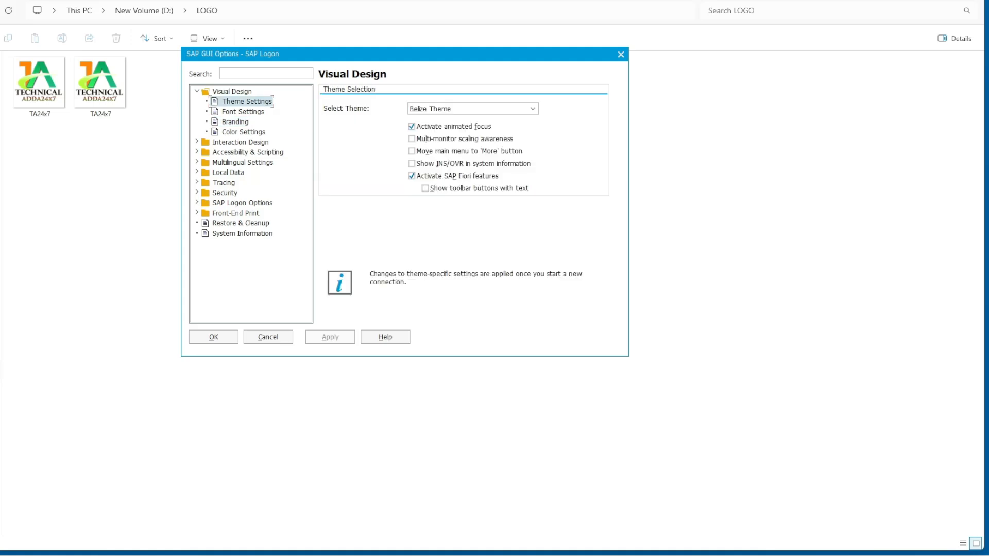
{"action": "left_click", "coordinate": [533, 109]}
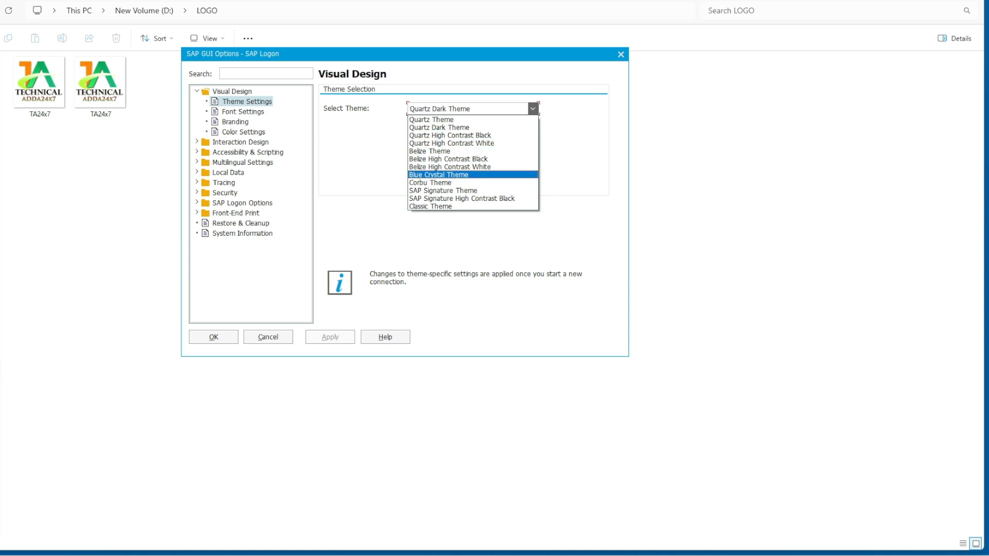
{"action": "left_click", "coordinate": [438, 174]}
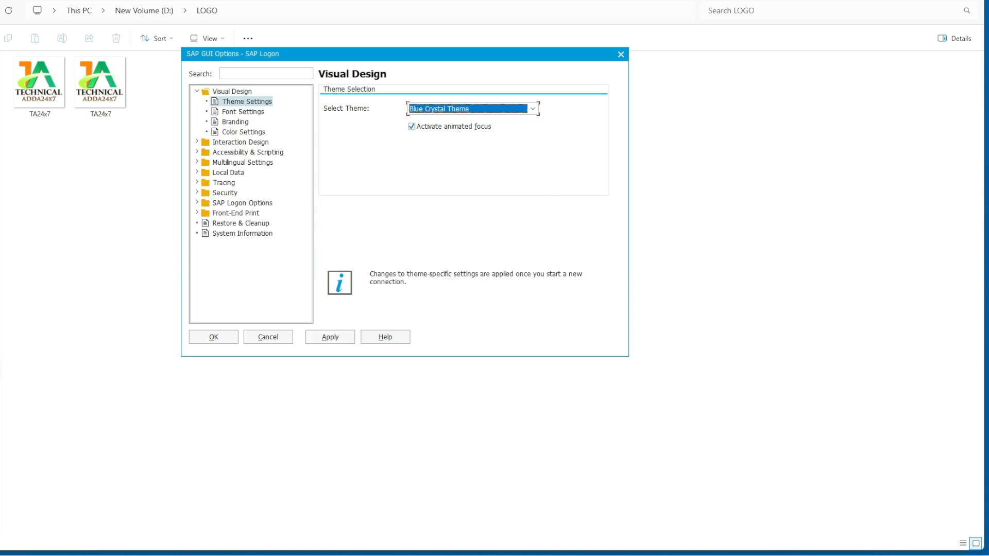
{"action": "left_click", "coordinate": [213, 336]}
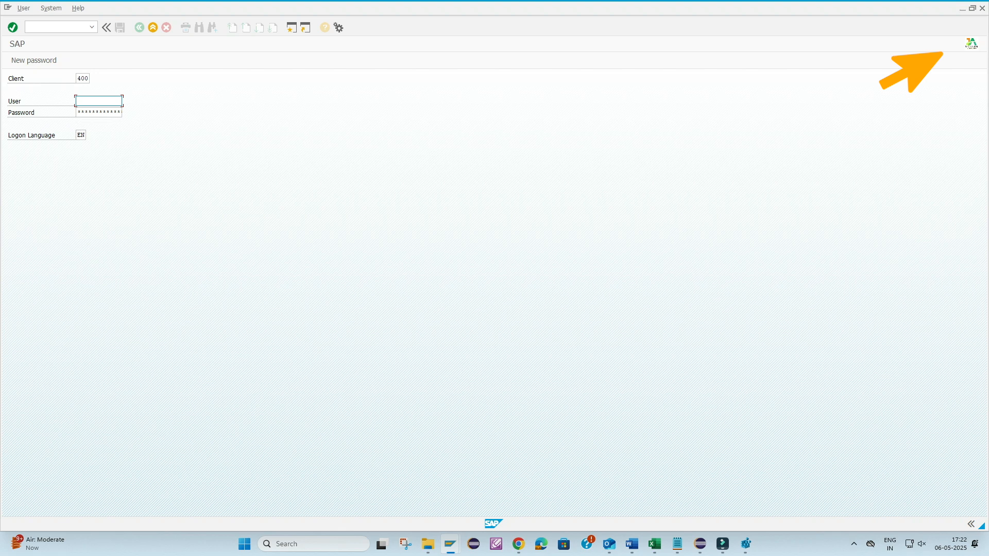
- Log on to the SAP system with the account's user name and password
{"action": "type", "text": "U"}
{"action": "key", "text": "Down"}
{"action": "key", "text": "Return"}
{"action": "key", "text": "Tab"}
{"action": "key", "text": "Return"}
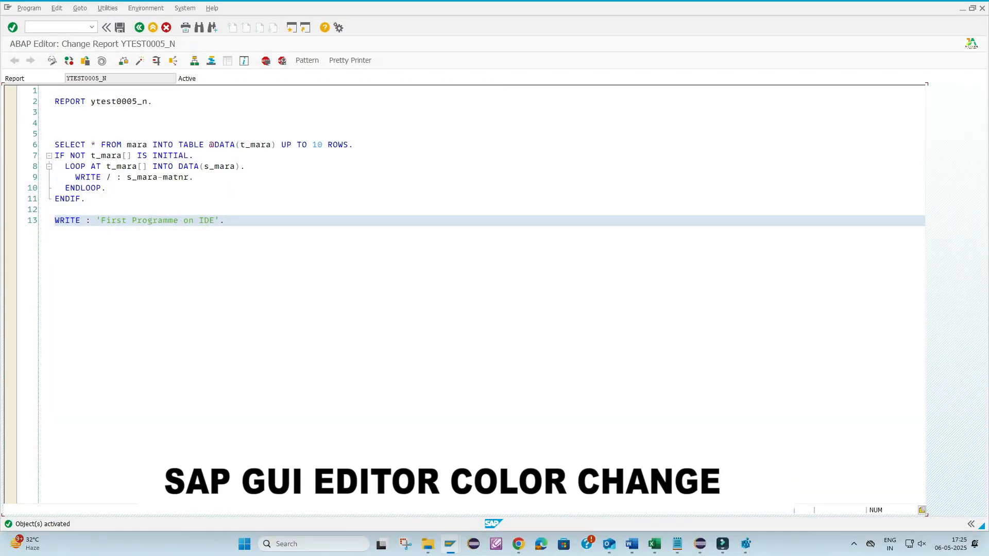
- Examine the syntax colors of the code in report YTEST0005_N in the ABAP Editor
{"action": "left_click_drag", "start_coordinate": [55, 145], "coordinate": [353, 144]}
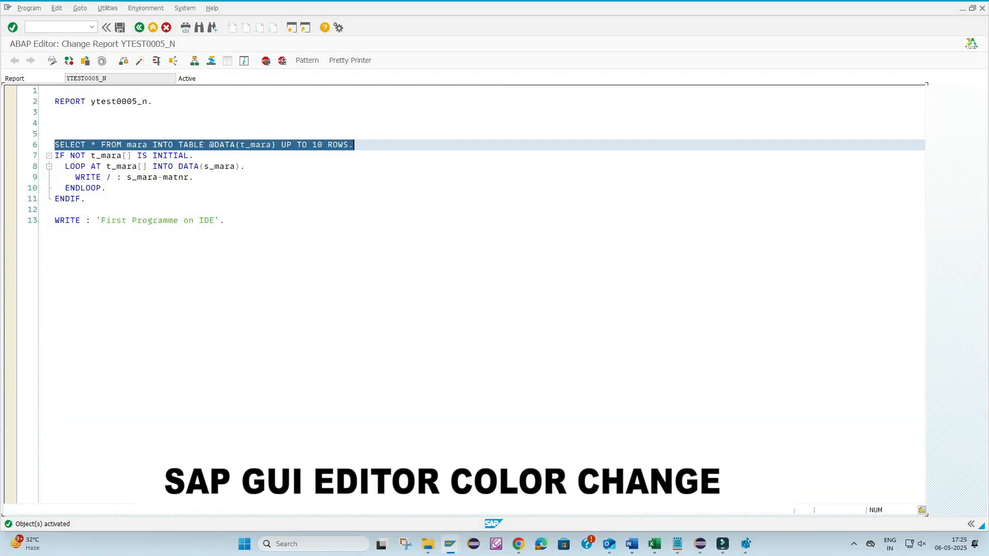
{"action": "key", "text": "shift+Down"}
{"action": "key", "text": "shift+Down"}
{"action": "key", "text": "shift+Down"}
{"action": "key", "text": "shift+Down"}
{"action": "key", "text": "shift+Down"}
{"action": "key", "text": "shift+Down"}
{"action": "key", "text": "shift+Down"}
{"action": "key", "text": "Down"}
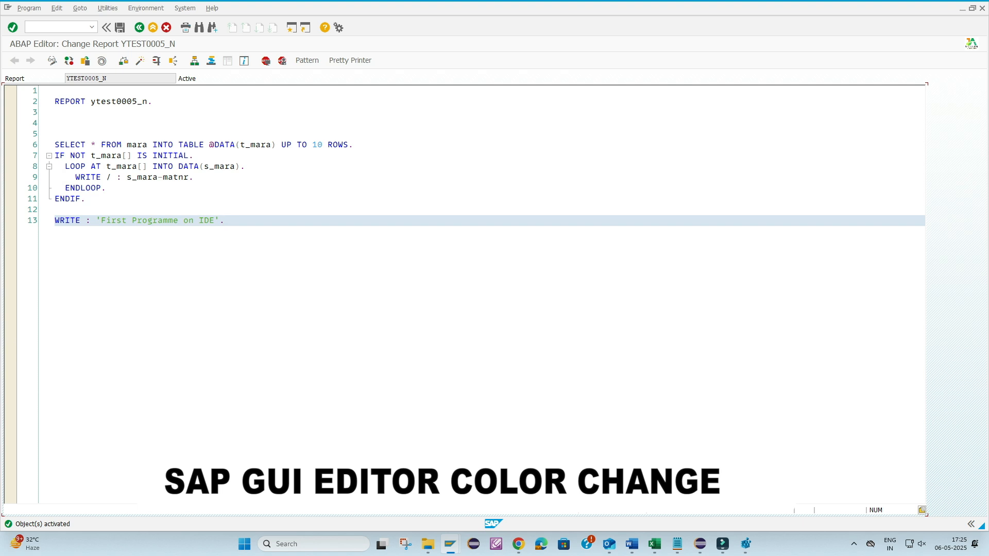
- Set the foreground color of Keywords to Violet in the ABAP Editor's font and color options and save
{"action": "left_click", "coordinate": [922, 509]}
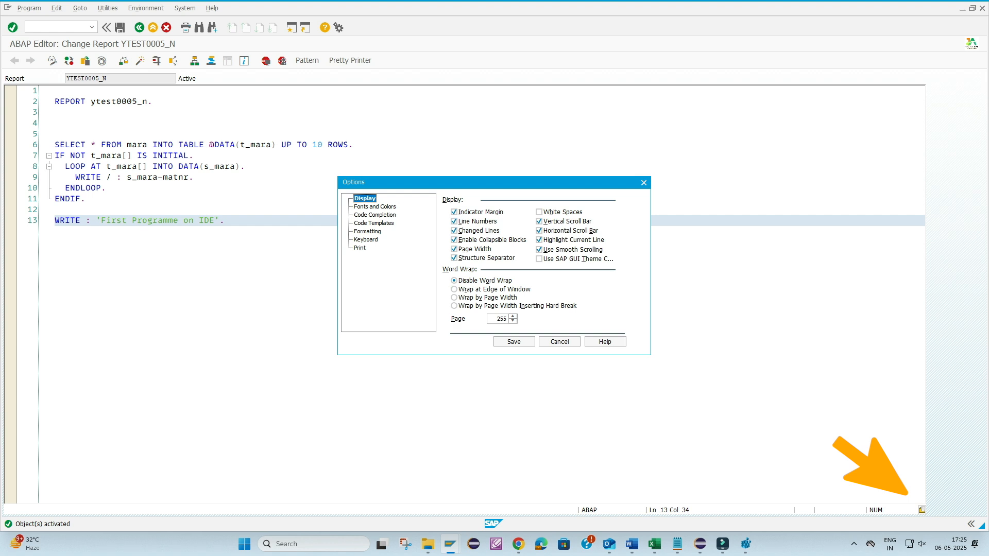
{"action": "left_click", "coordinate": [375, 207]}
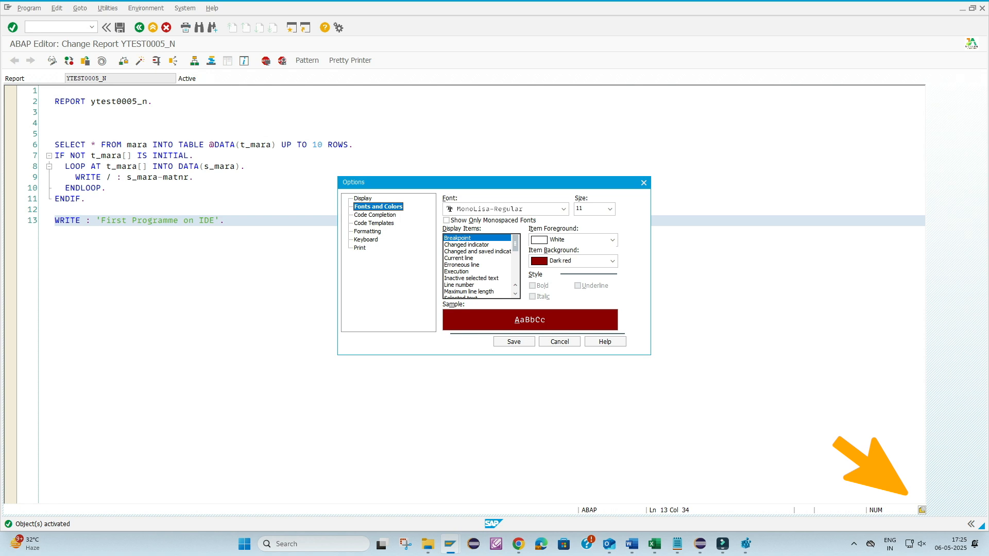
{"action": "left_click_drag", "start_coordinate": [515, 244], "coordinate": [515, 272]}
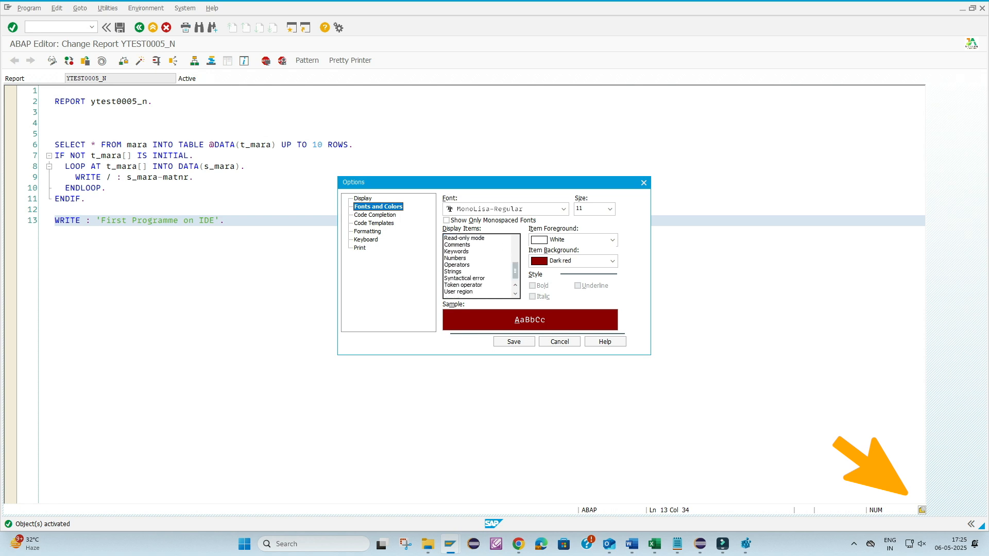
{"action": "left_click", "coordinate": [457, 252]}
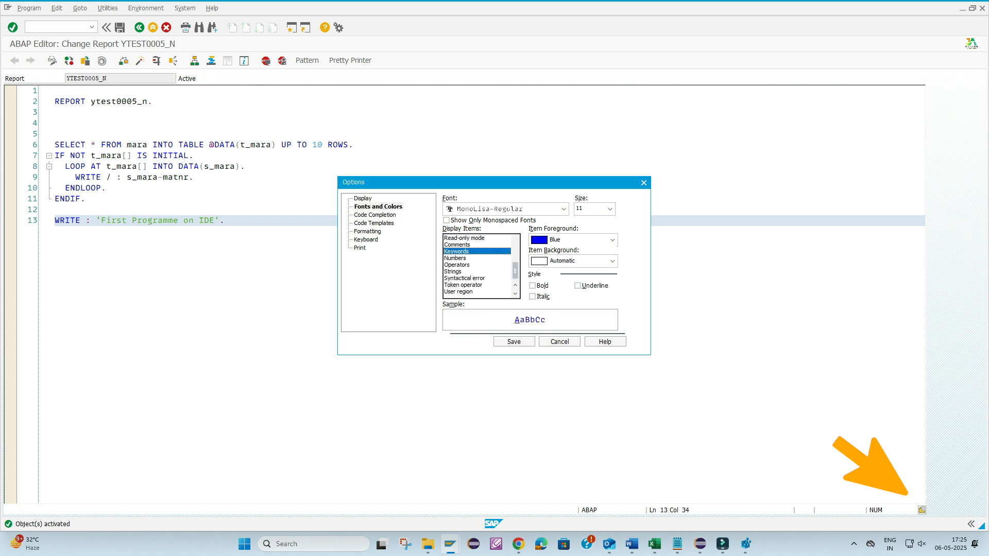
{"action": "left_click", "coordinate": [612, 240]}
{"action": "scroll", "coordinate": [570, 294], "scroll_direction": "down", "scroll_amount": 1}
{"action": "left_click", "coordinate": [561, 282]}
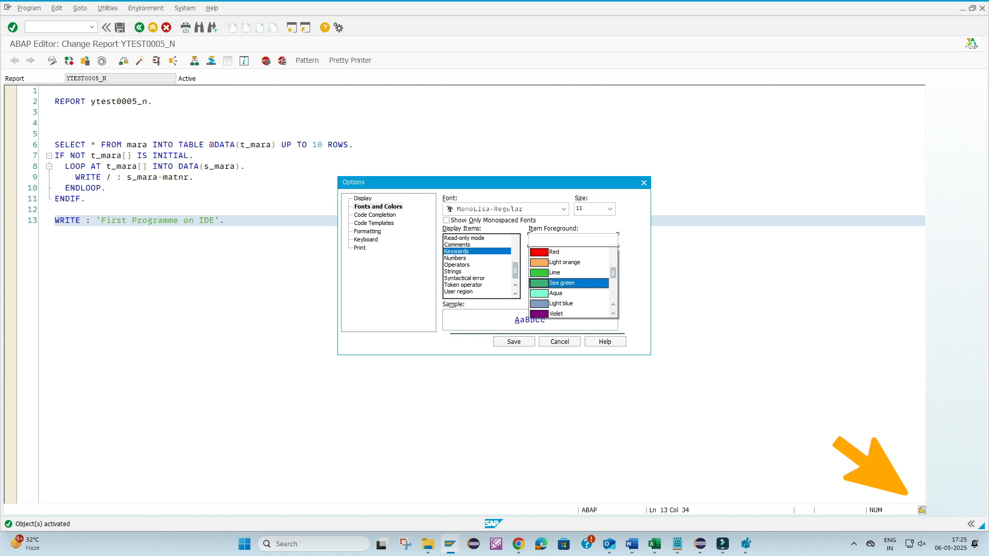
{"action": "left_click", "coordinate": [612, 240]}
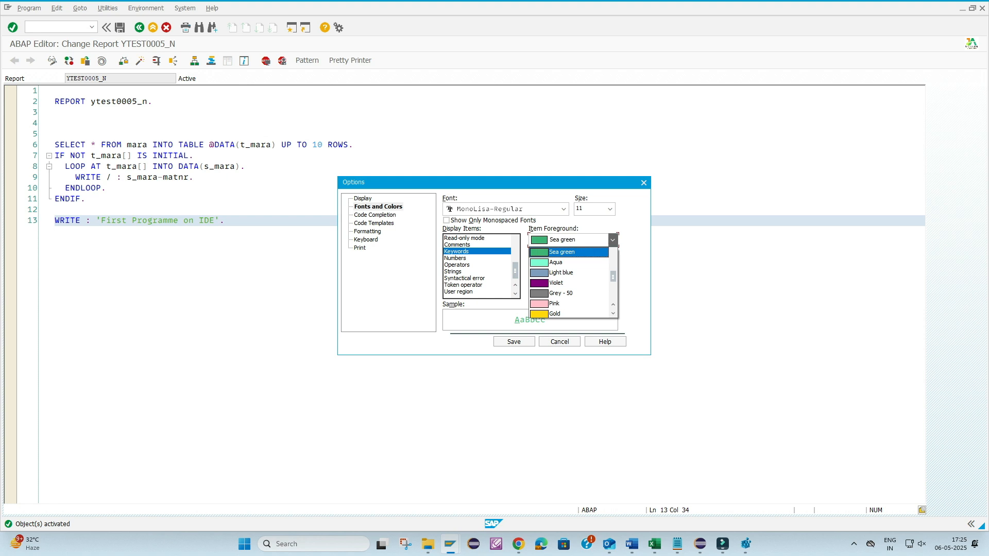
{"action": "left_click", "coordinate": [561, 282]}
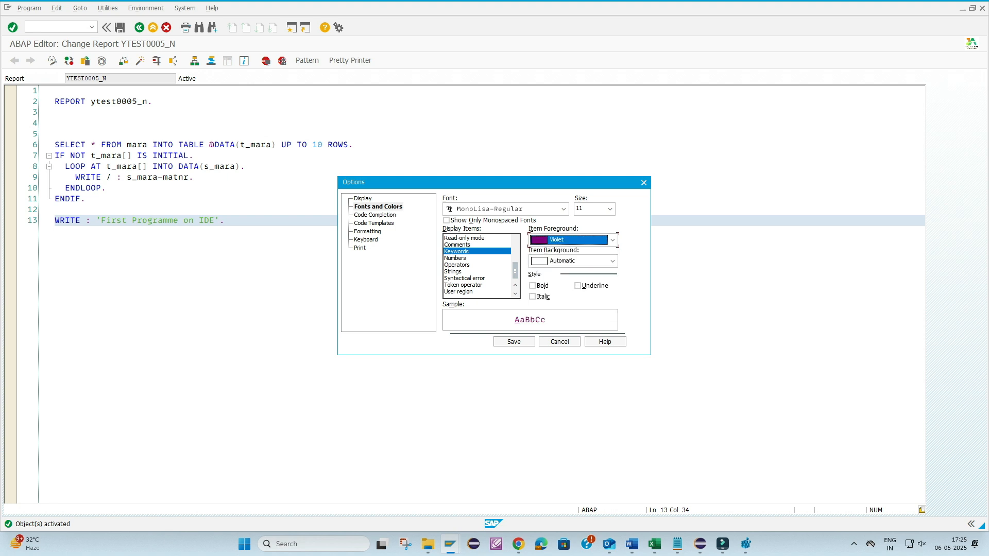
{"action": "left_click", "coordinate": [514, 341]}
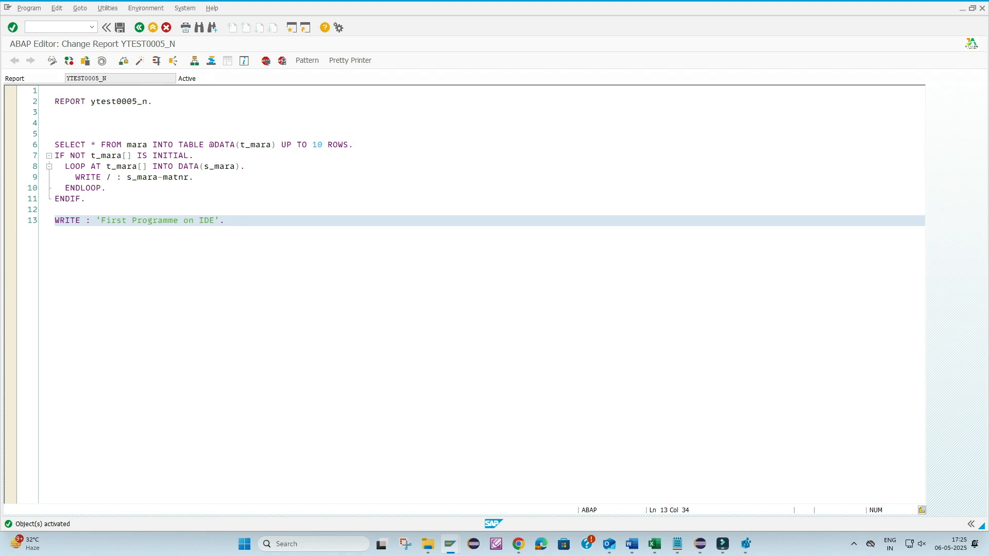
- Examine the color settings of the Operators and Numbers display items in the ABAP Editor's font and color options
{"action": "left_click", "coordinate": [922, 509]}
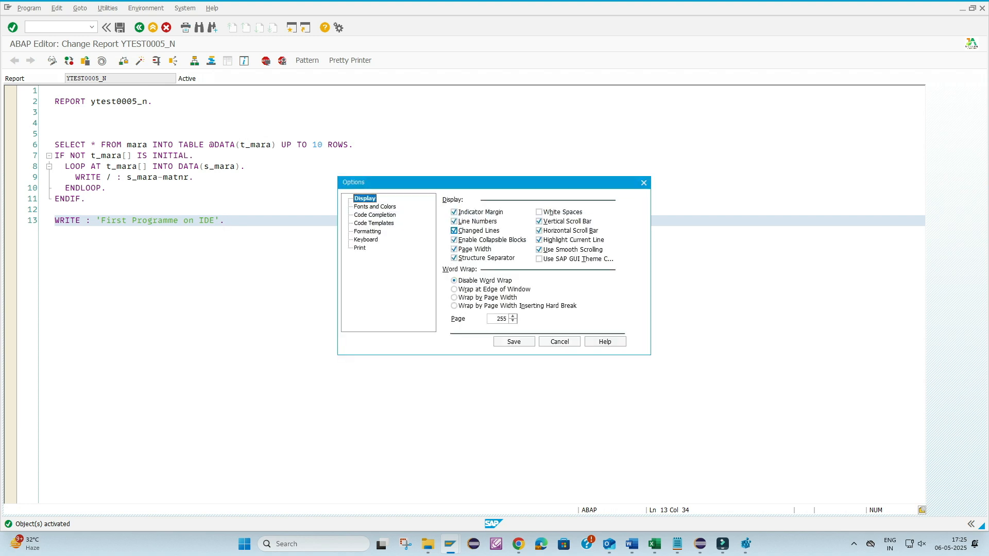
{"action": "left_click", "coordinate": [375, 206]}
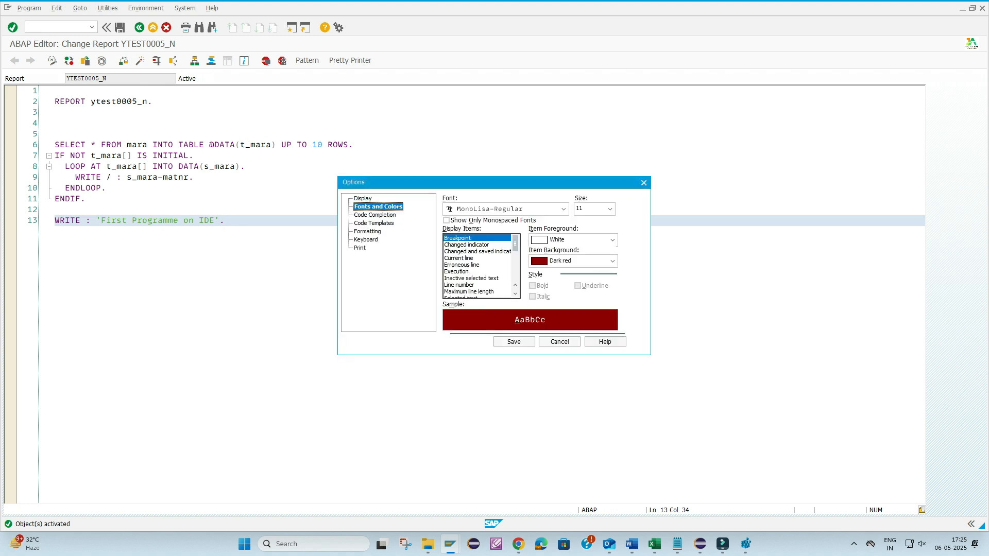
{"action": "left_click", "coordinate": [515, 294]}
{"action": "left_click", "coordinate": [515, 294]}
{"action": "left_click", "coordinate": [515, 294]}
{"action": "left_click", "coordinate": [514, 294]}
{"action": "left_click", "coordinate": [515, 294]}
{"action": "left_click", "coordinate": [514, 294]}
{"action": "left_click", "coordinate": [515, 294]}
{"action": "left_click", "coordinate": [515, 294]}
{"action": "left_click", "coordinate": [515, 294]}
{"action": "left_click", "coordinate": [515, 294]}
{"action": "left_click", "coordinate": [515, 294]}
{"action": "left_click", "coordinate": [515, 294]}
{"action": "left_click", "coordinate": [514, 294]}
{"action": "left_click_drag", "start_coordinate": [515, 271], "coordinate": [515, 273]}
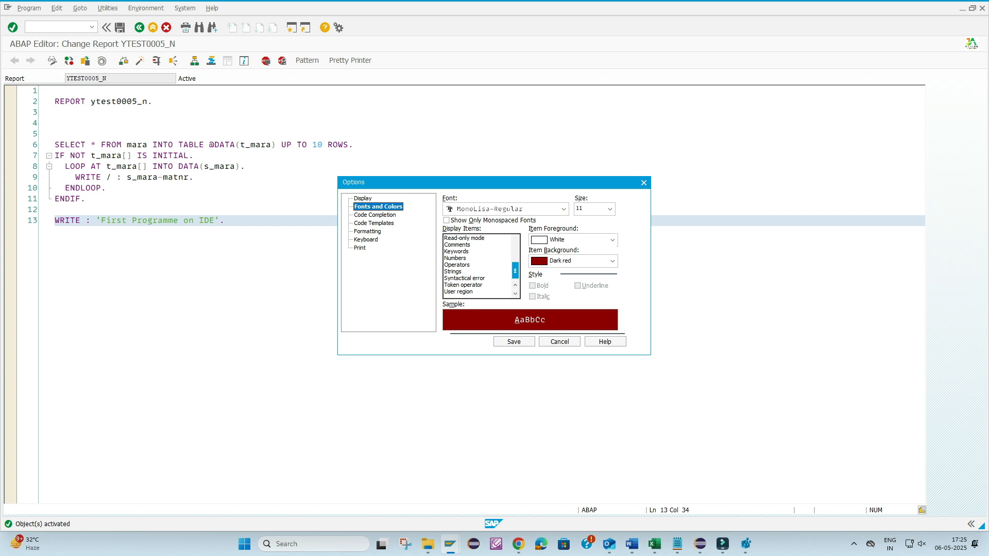
{"action": "left_click", "coordinate": [457, 264]}
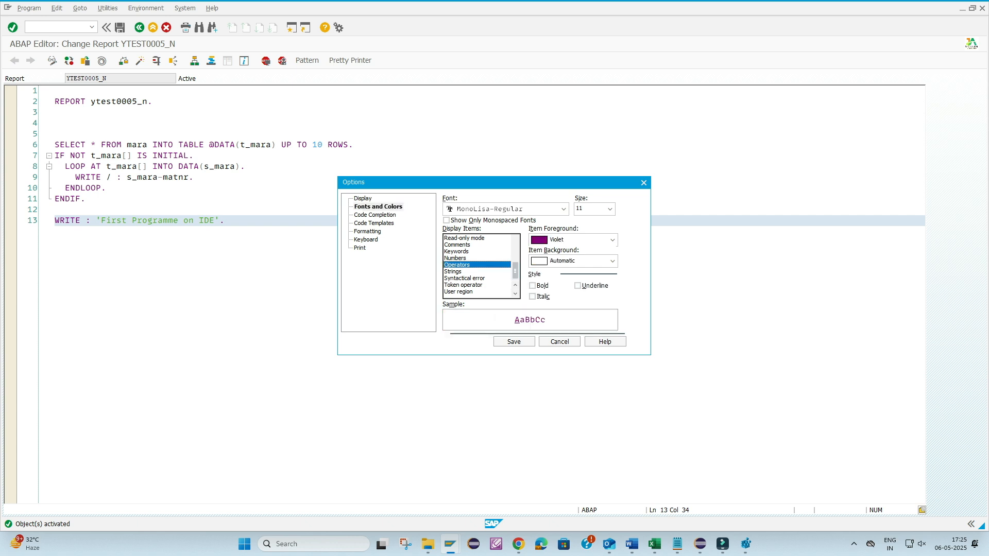
{"action": "left_click", "coordinate": [455, 258]}
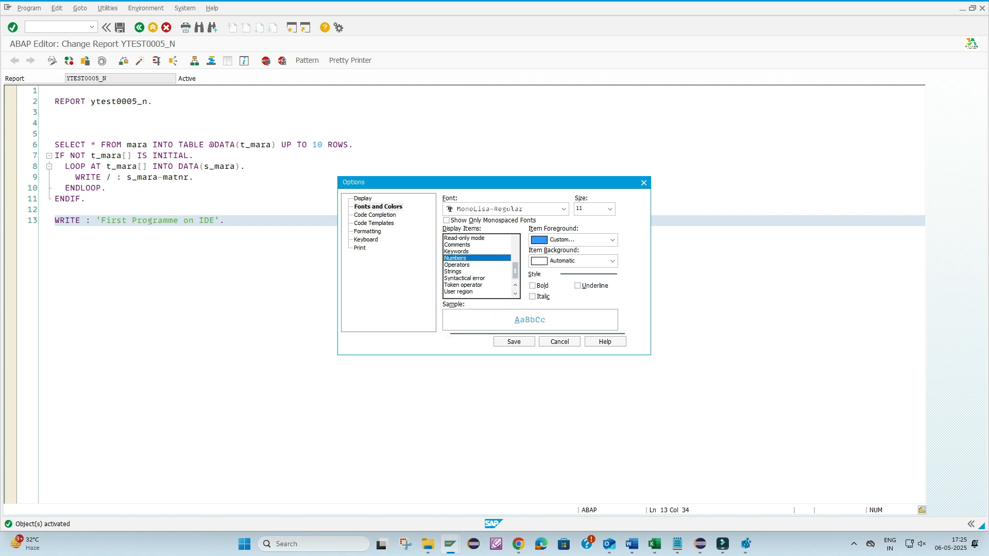
{"action": "left_click", "coordinate": [457, 264]}
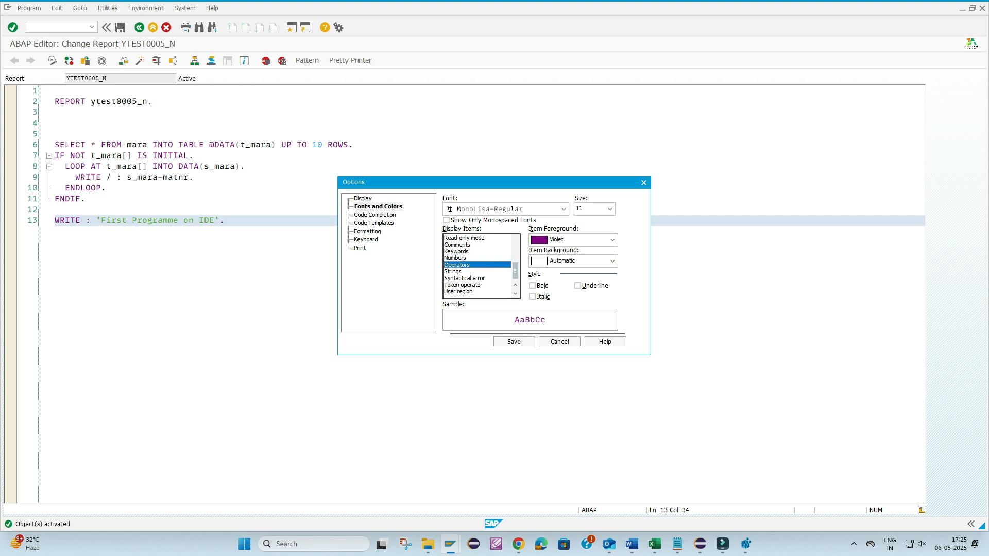
- Set the foreground color of Keywords to Blue and save the editor options
{"action": "left_click", "coordinate": [457, 252]}
{"action": "left_click", "coordinate": [612, 240]}
{"action": "left_click_drag", "start_coordinate": [613, 280], "coordinate": [613, 264]}
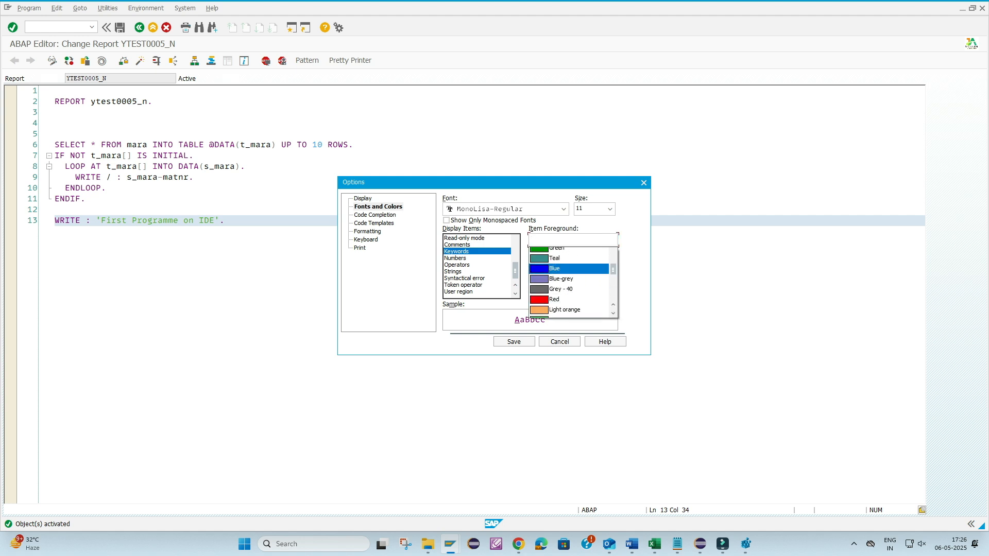
{"action": "left_click", "coordinate": [554, 293]}
{"action": "left_click", "coordinate": [514, 342]}
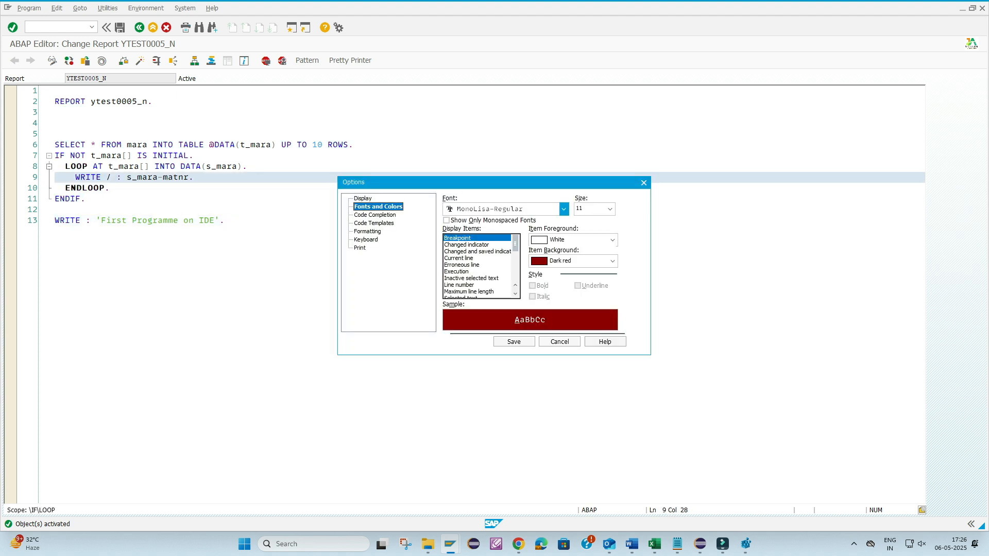
- Review the available editor fonts and the color settings of Keywords in the font and color options
{"action": "left_click", "coordinate": [563, 209]}
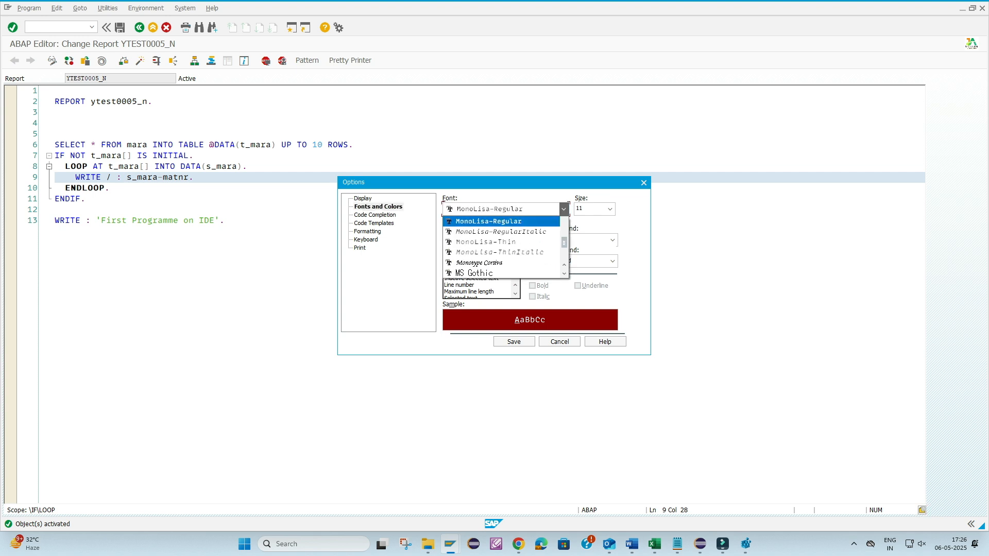
{"action": "left_click", "coordinate": [563, 209]}
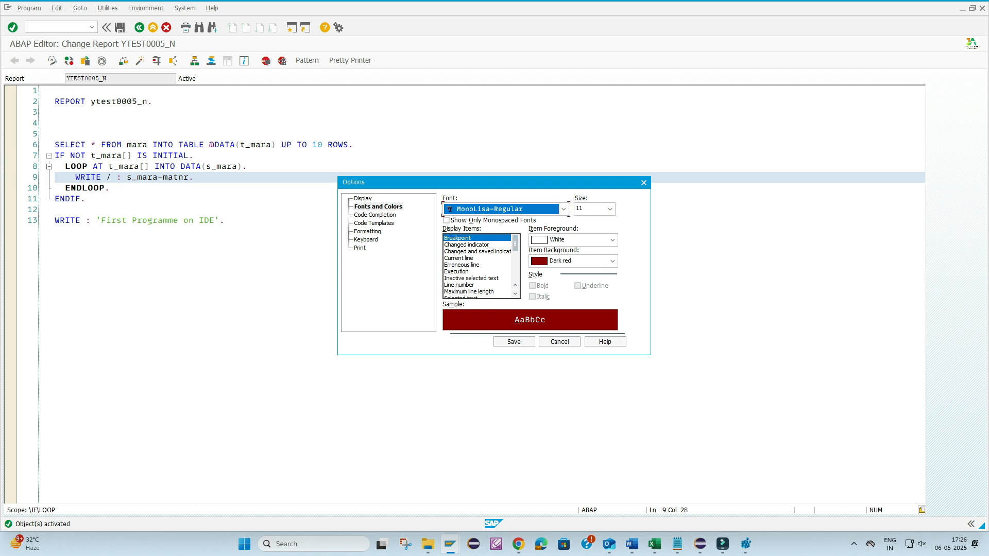
{"action": "left_click_drag", "start_coordinate": [515, 244], "coordinate": [515, 271]}
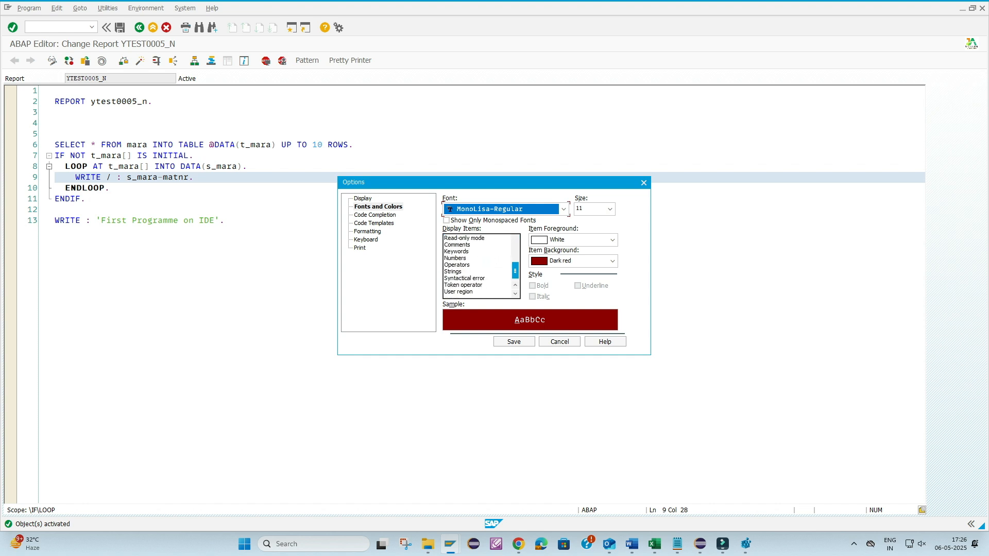
{"action": "left_click", "coordinate": [457, 251]}
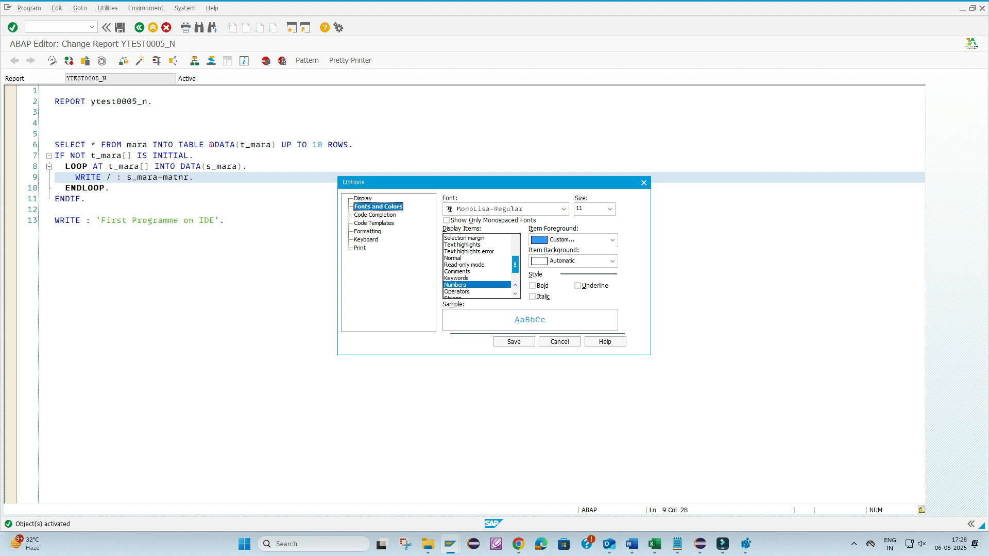
- Set the background color of the Normal display item to Black, save, and check the code's readability
{"action": "mouse_move", "coordinate": [515, 264]}
{"action": "left_mouse_down"}
{"action": "mouse_move", "coordinate": [515, 243]}
{"action": "mouse_move", "coordinate": [515, 255]}
{"action": "left_mouse_up"}
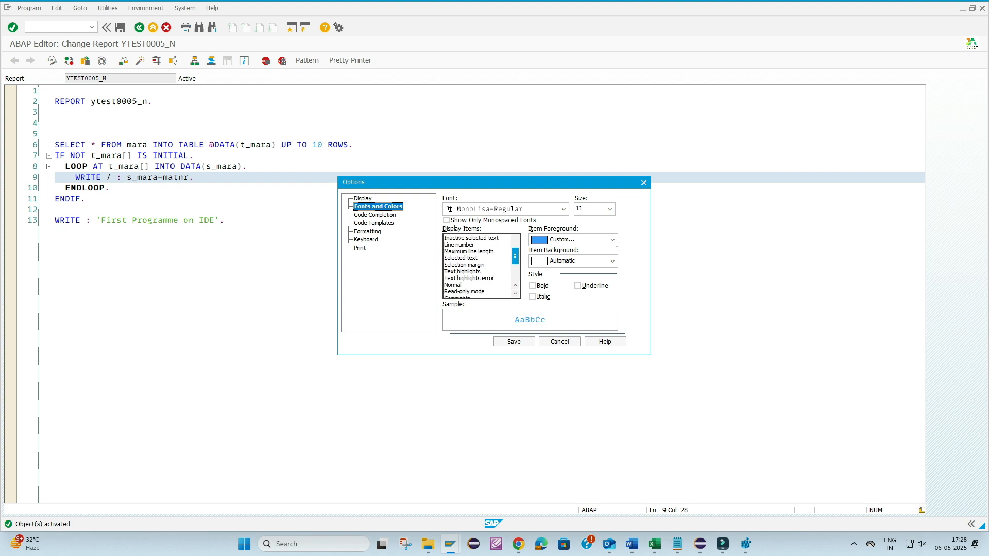
{"action": "left_click", "coordinate": [452, 285]}
{"action": "left_click", "coordinate": [612, 261]}
{"action": "left_click", "coordinate": [559, 284]}
{"action": "left_click", "coordinate": [514, 342]}
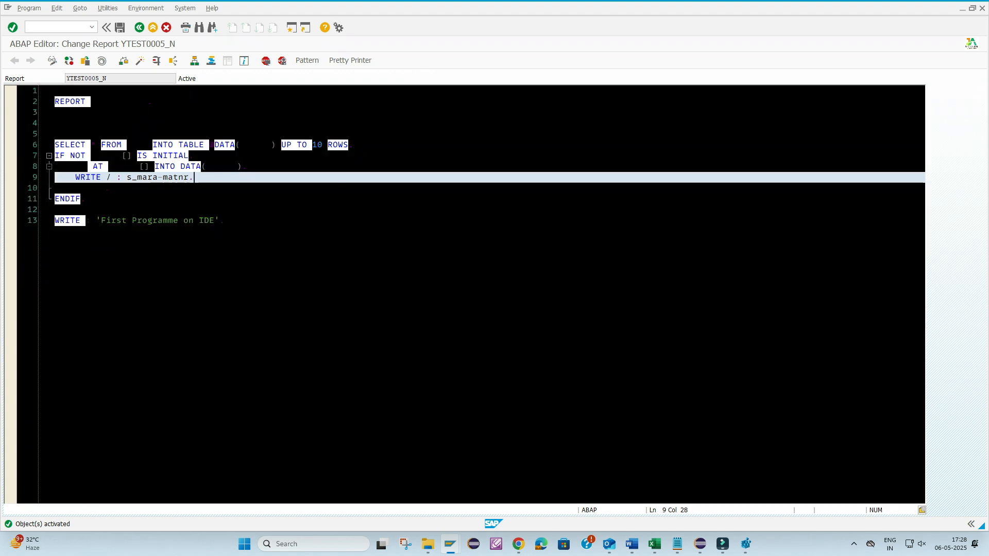
{"action": "left_click", "coordinate": [225, 220]}
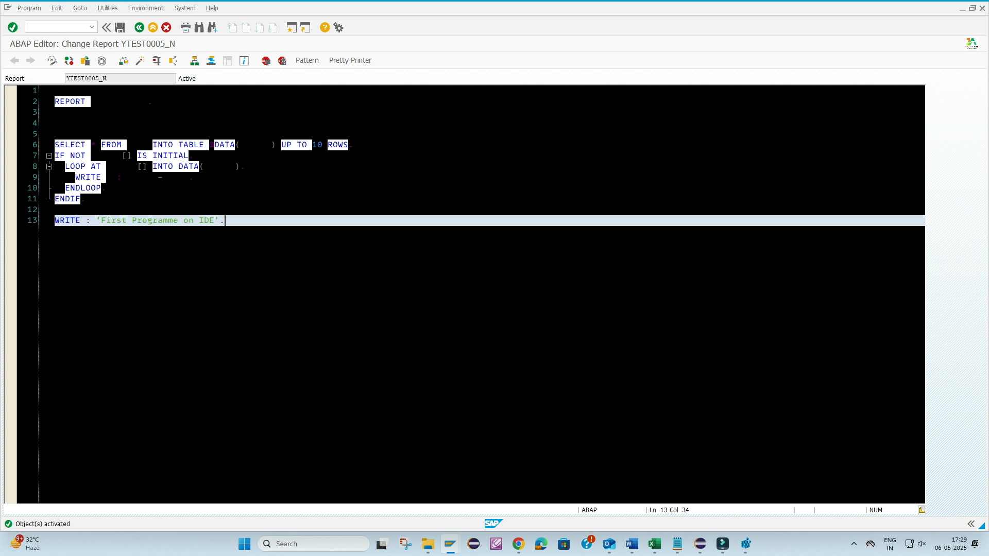
- Set the background color of the Normal display item back to White in the editor's font and color options and save
{"action": "left_click", "coordinate": [922, 511]}
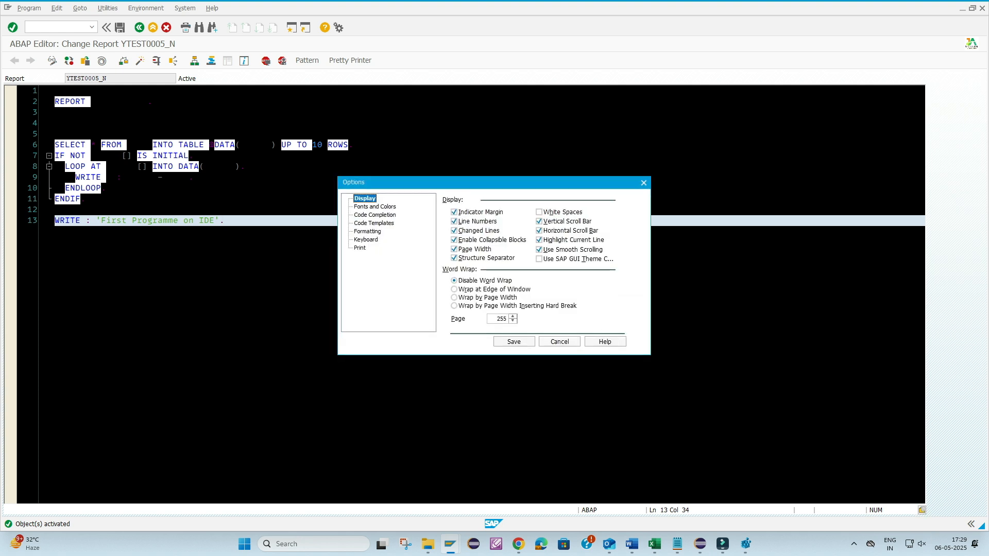
{"action": "left_click", "coordinate": [375, 207]}
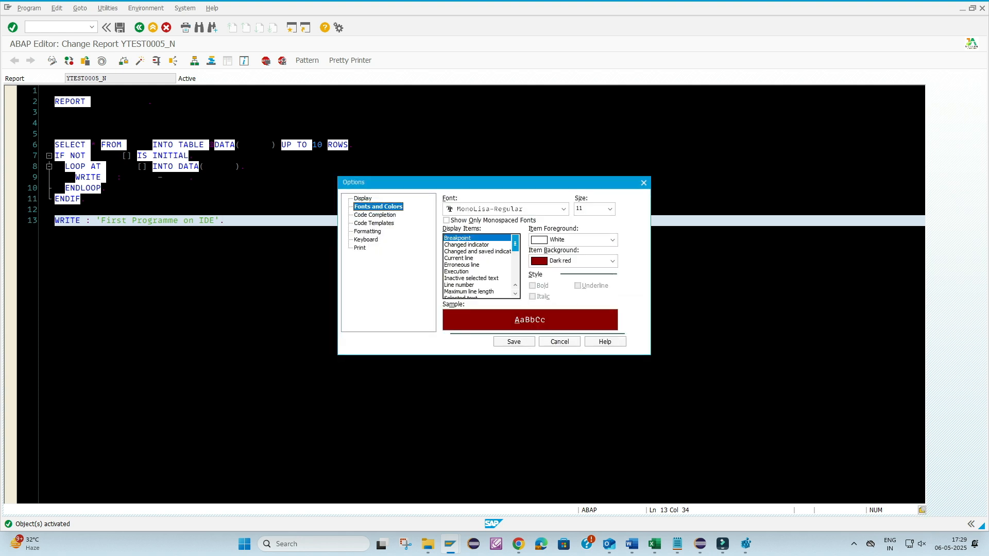
{"action": "scroll", "coordinate": [479, 265], "scroll_direction": "down", "scroll_amount": 2}
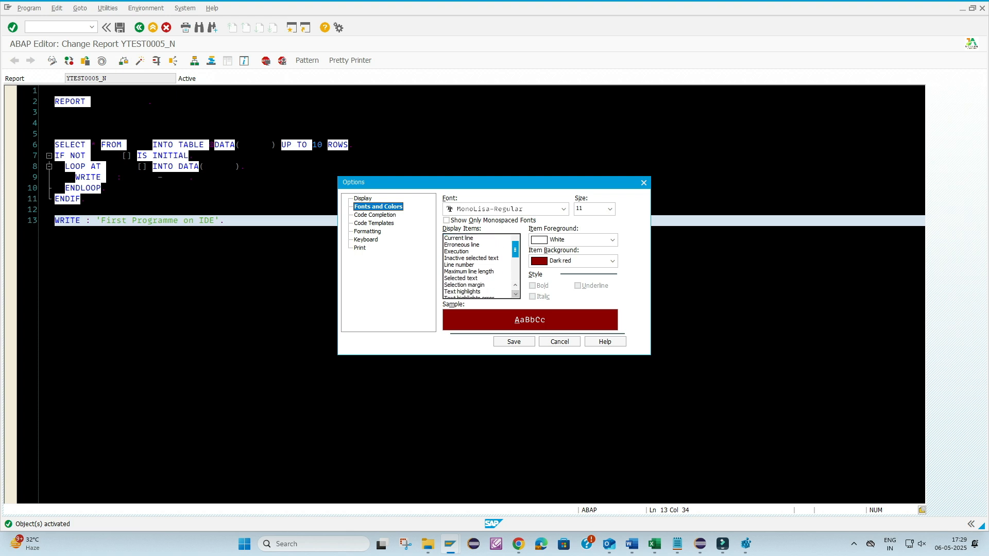
{"action": "scroll", "coordinate": [479, 265], "scroll_direction": "down", "scroll_amount": 2}
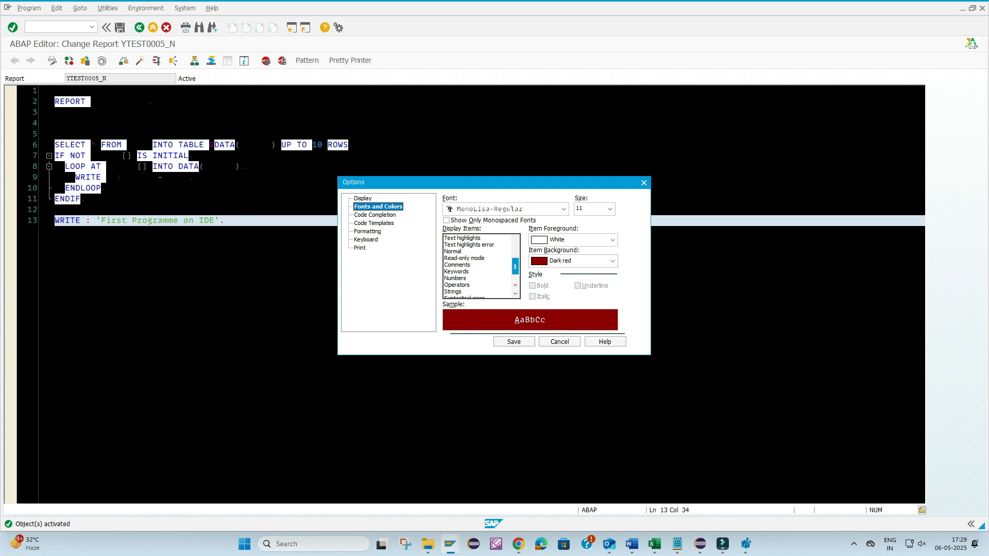
{"action": "left_click", "coordinate": [453, 251]}
{"action": "left_click", "coordinate": [612, 261]}
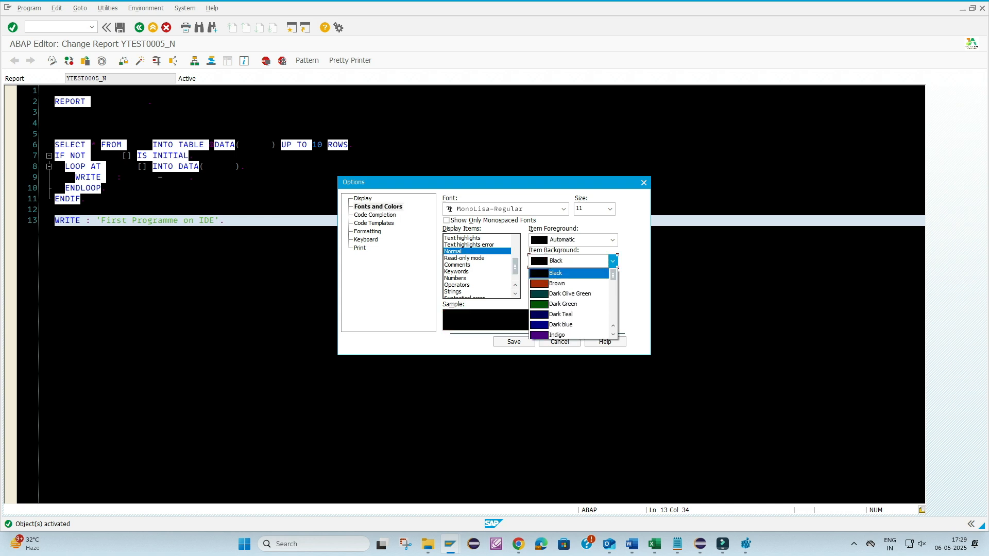
{"action": "left_click_drag", "start_coordinate": [613, 275], "coordinate": [612, 323]}
{"action": "left_click", "coordinate": [559, 315]}
{"action": "left_click", "coordinate": [513, 342]}
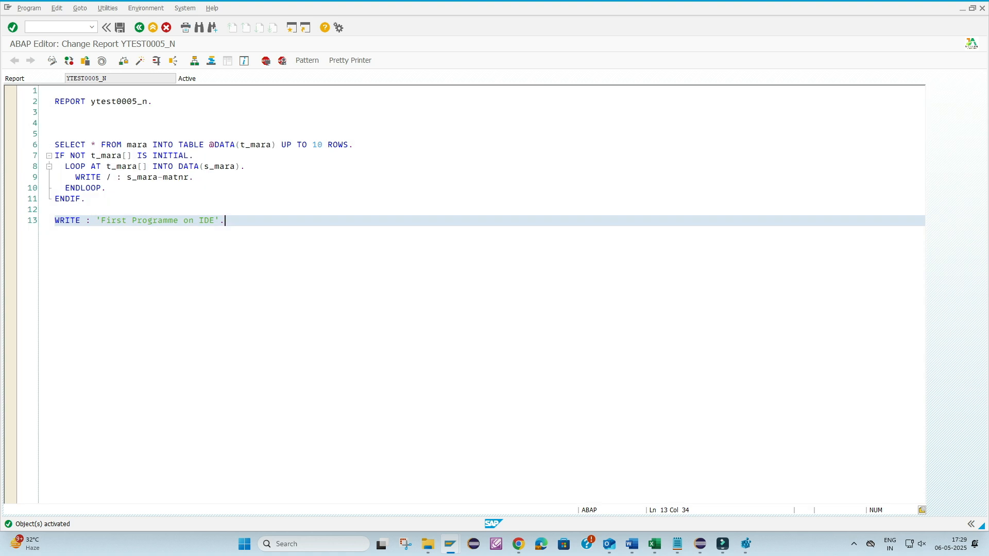
{"action": "left_click", "coordinate": [194, 177]}
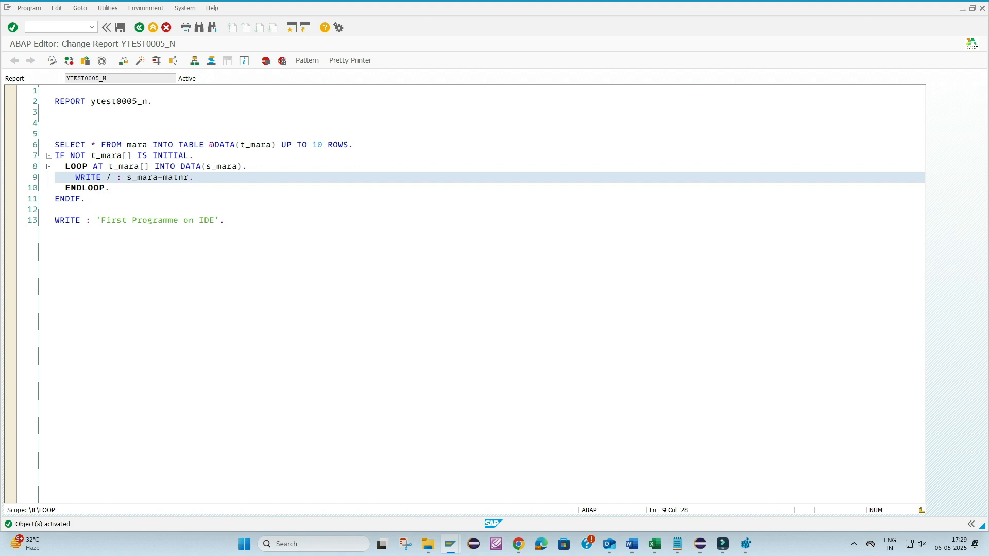
- Set the background color of the Normal display item to Grey - 50, save, and check the code's readability
{"action": "left_click", "coordinate": [922, 509]}
{"action": "left_click", "coordinate": [378, 206]}
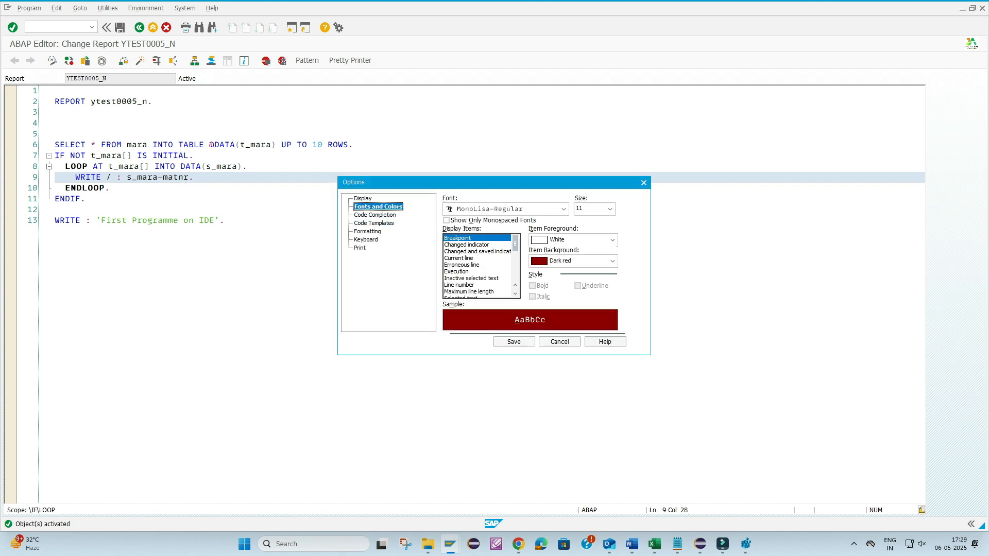
{"action": "scroll", "coordinate": [479, 265], "scroll_direction": "down", "scroll_amount": 2}
{"action": "left_click_drag", "start_coordinate": [514, 256], "coordinate": [515, 260]}
{"action": "left_click", "coordinate": [454, 271]}
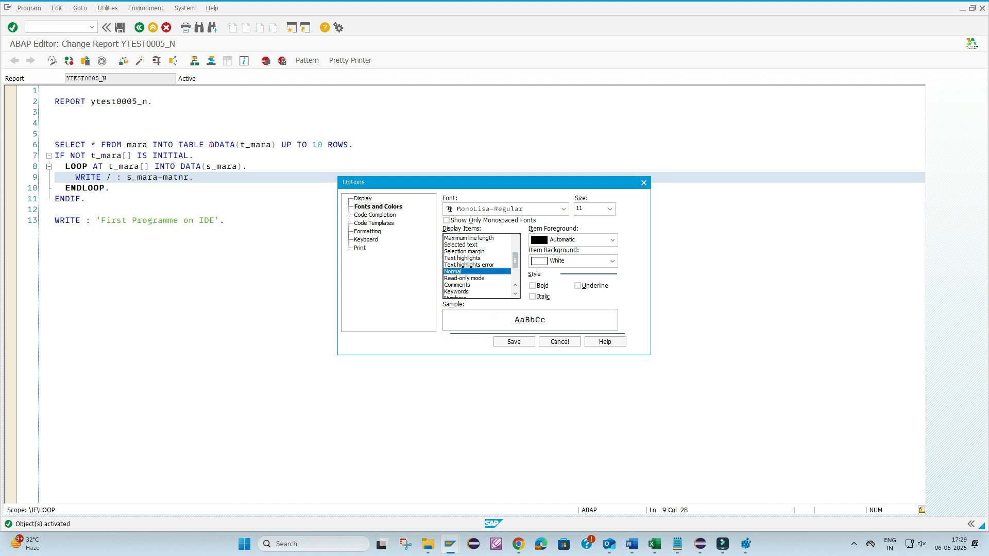
{"action": "left_click", "coordinate": [612, 261]}
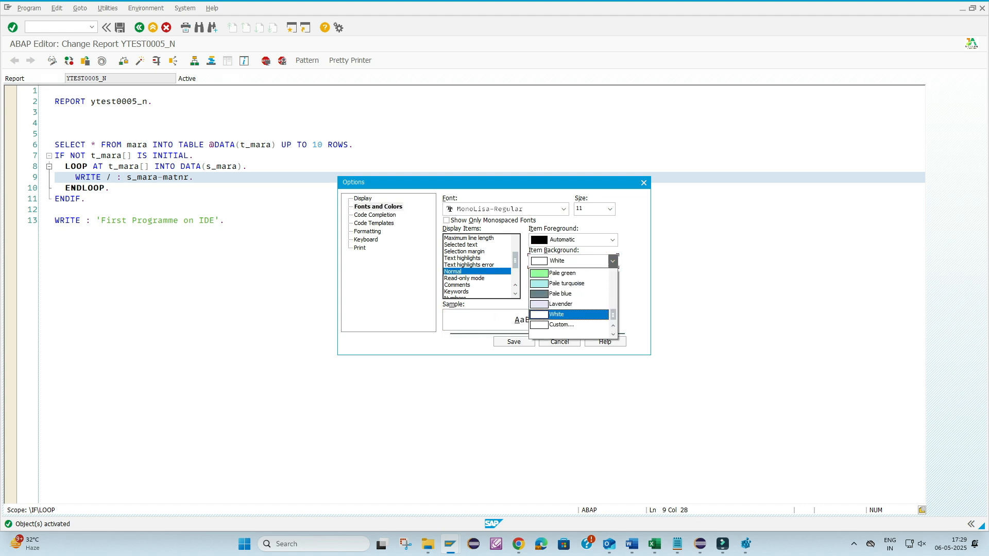
{"action": "scroll", "coordinate": [612, 306], "scroll_direction": "up", "scroll_amount": 3}
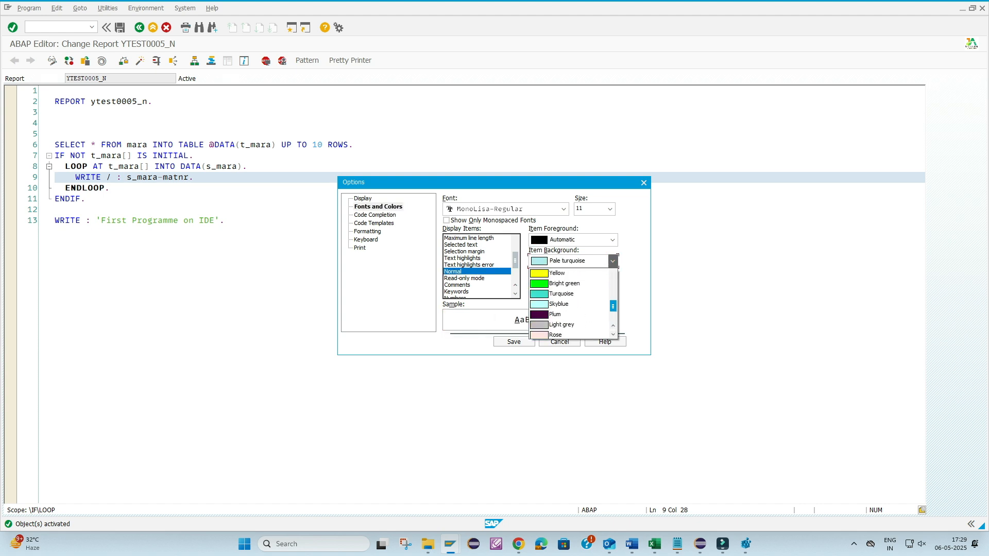
{"action": "left_click", "coordinate": [556, 293]}
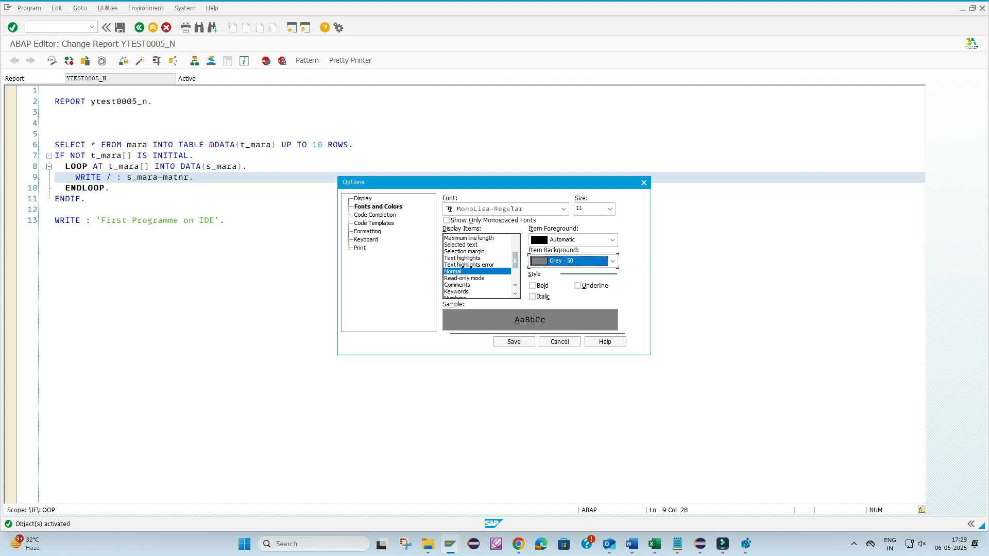
{"action": "left_click", "coordinate": [514, 342]}
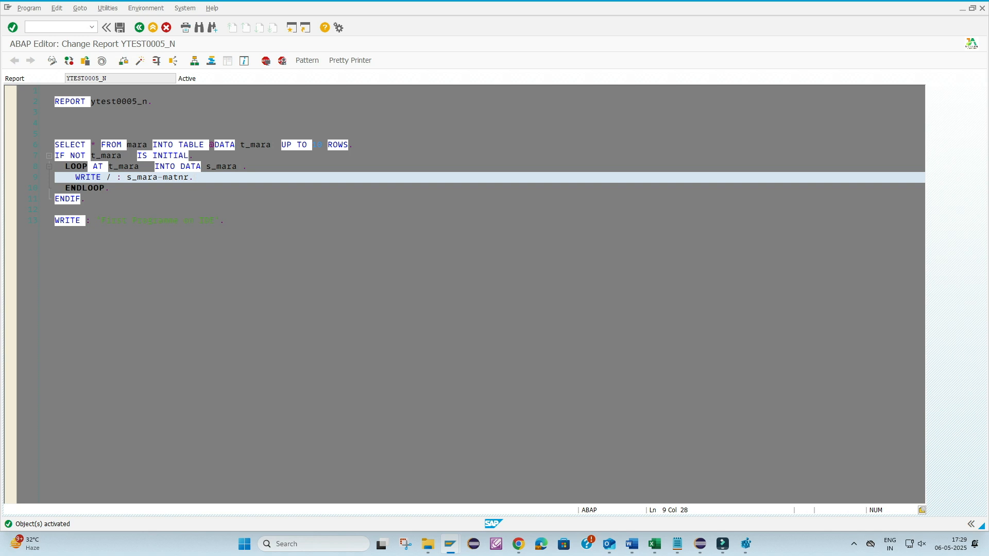
{"action": "key", "text": "ctrl+a"}
{"action": "left_click", "coordinate": [225, 220]}
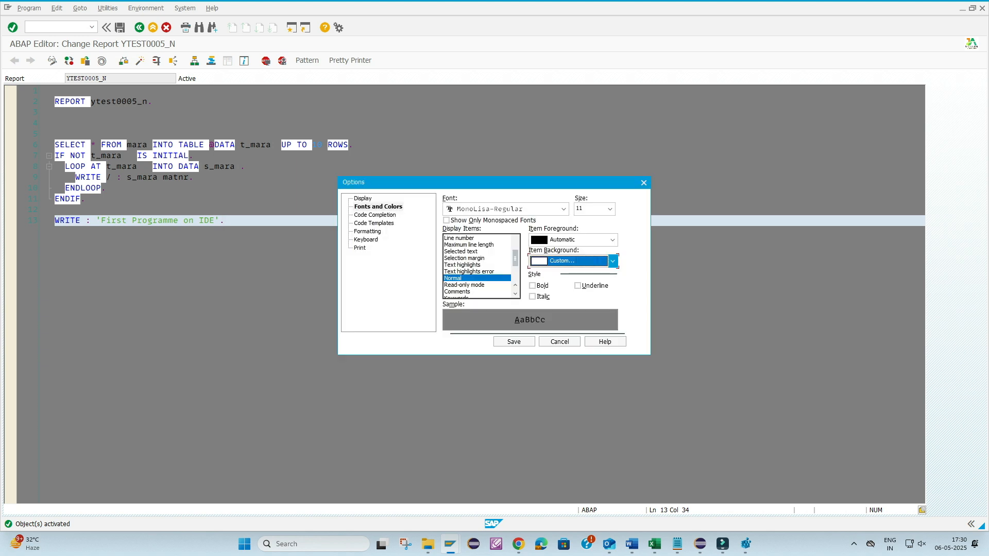
- Restore the Normal display item's background color to White and save the editor options
{"action": "left_click", "coordinate": [612, 261]}
{"action": "key", "text": "Return"}
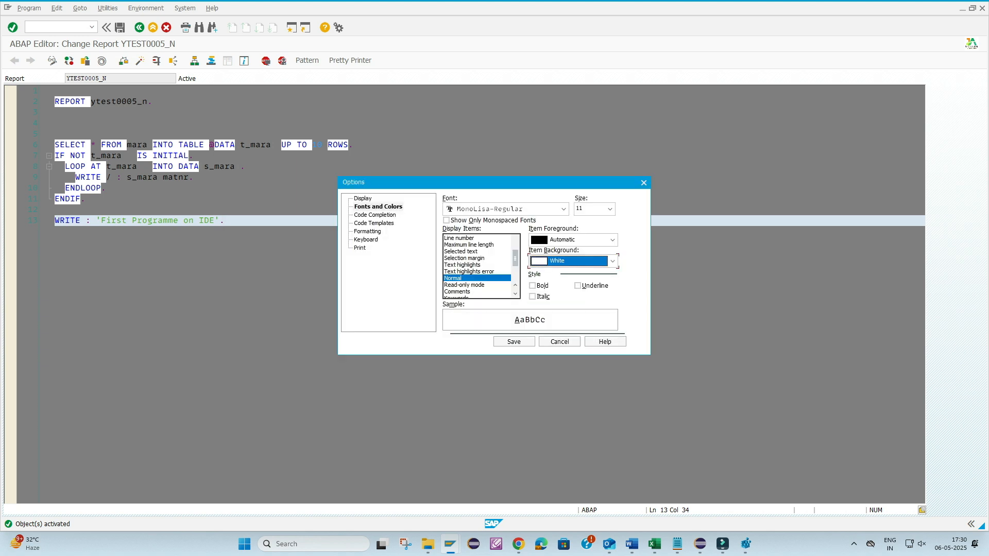
{"action": "left_click", "coordinate": [514, 342]}
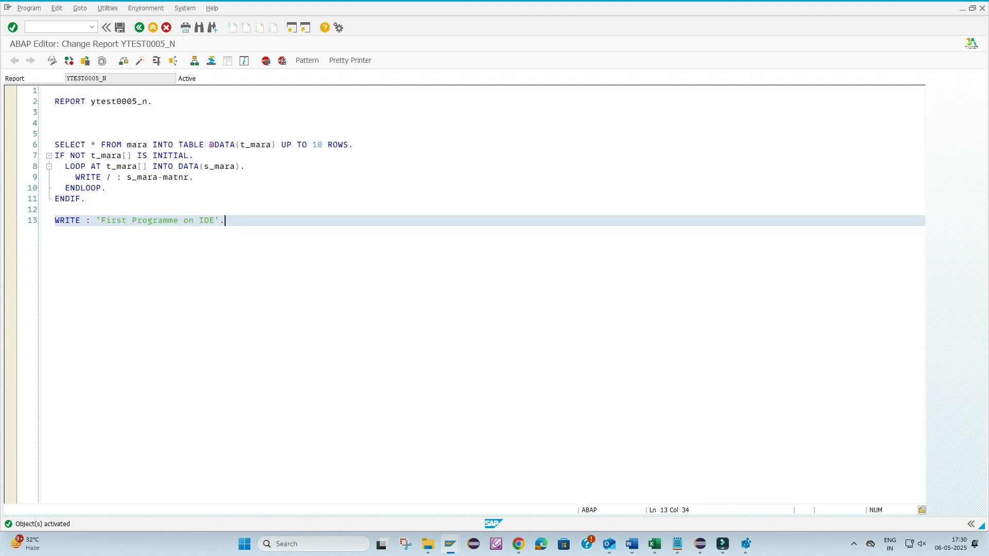